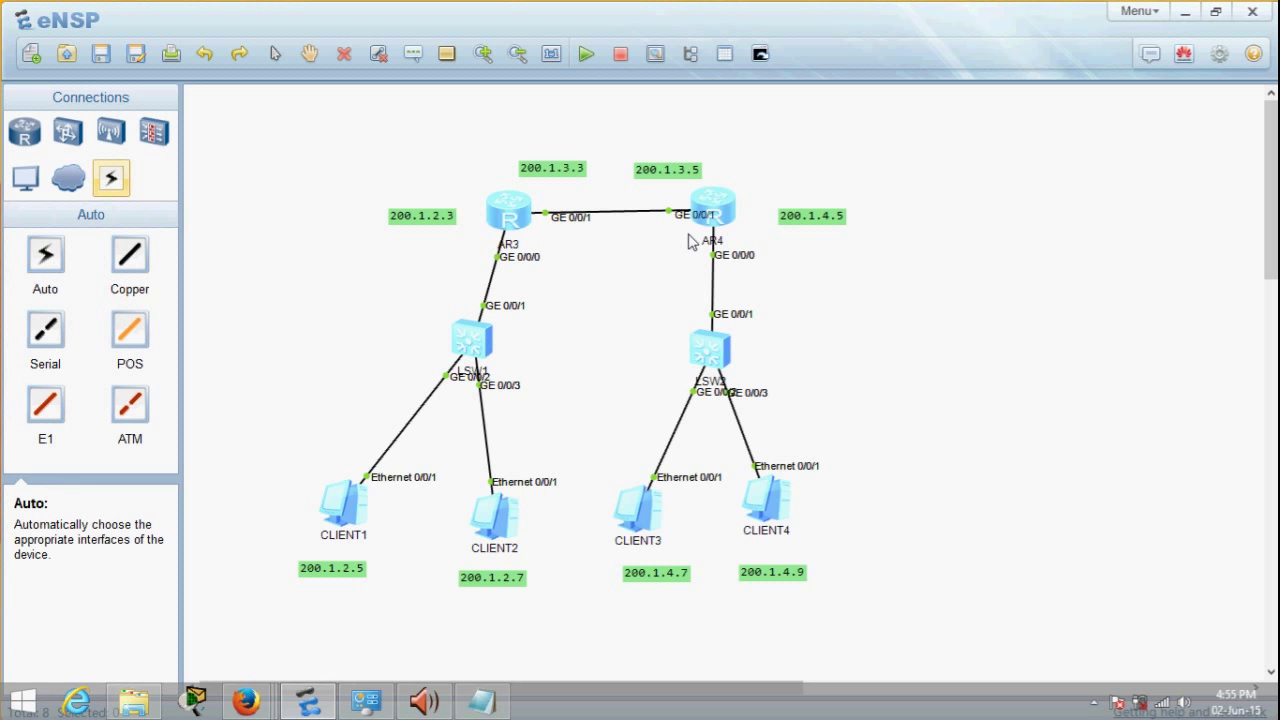
# - Switch to the Notepad notes and replace their whole content with the word "default"
pyautogui.click(482, 700)
pyautogui.moveTo(489, 566); pyautogui.dragTo(279, 490)
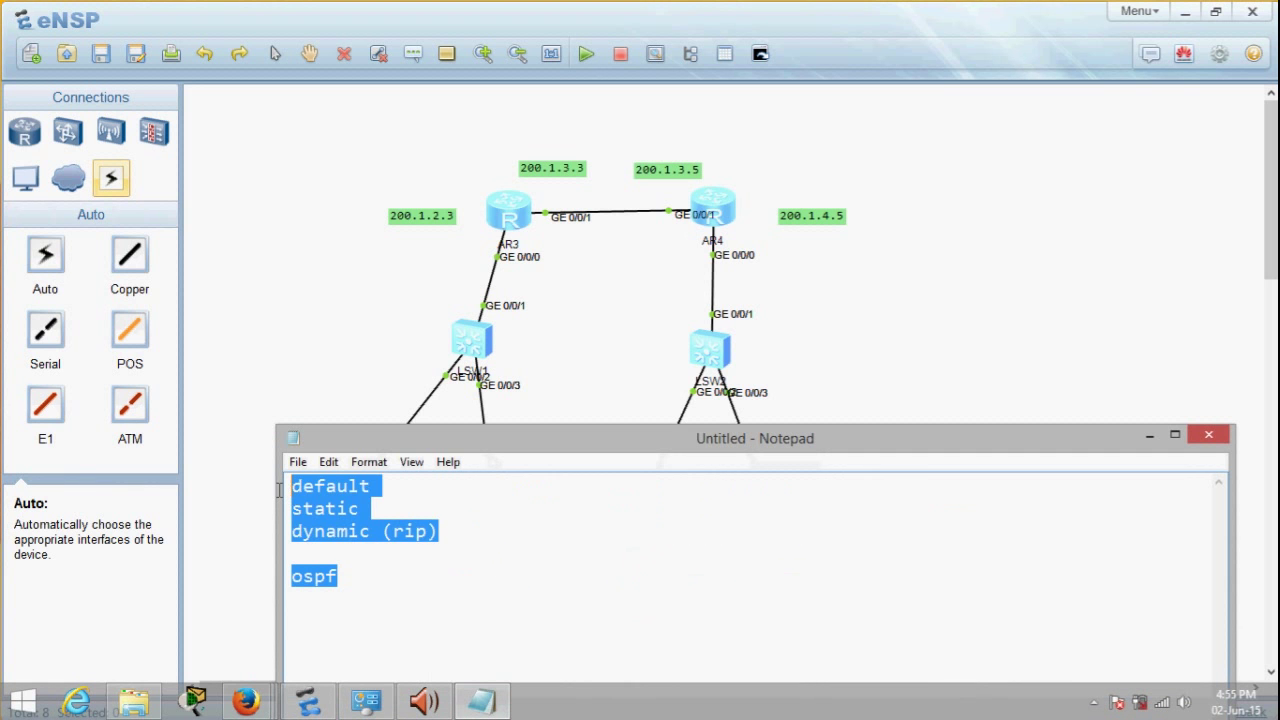
pyautogui.write('deafu')
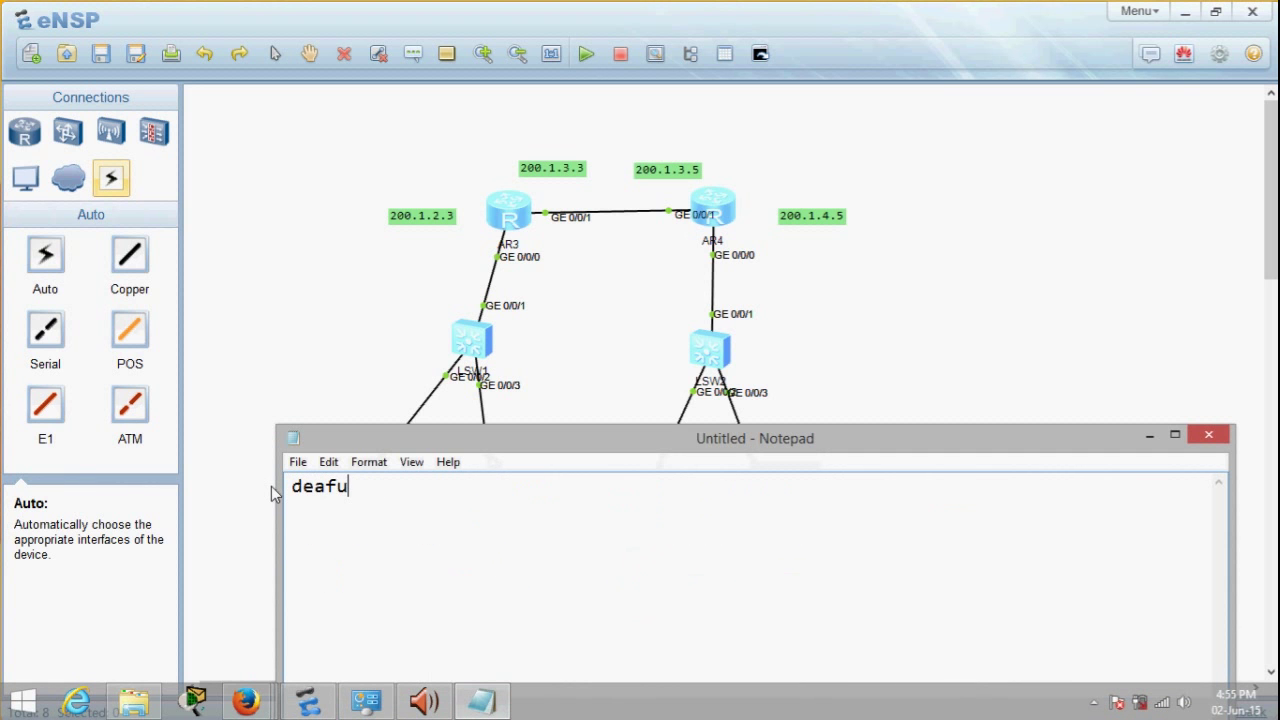
pyautogui.press('BackSpace')
pyautogui.press('BackSpace')
pyautogui.press('BackSpace')
pyautogui.write('fauk')
pyautogui.press('BackSpace')
pyautogui.write('lt')
# - Add "static" and "dynamic" on separate lines below "default" in the notes
pyautogui.press('Return')
pyautogui.write('statioc')
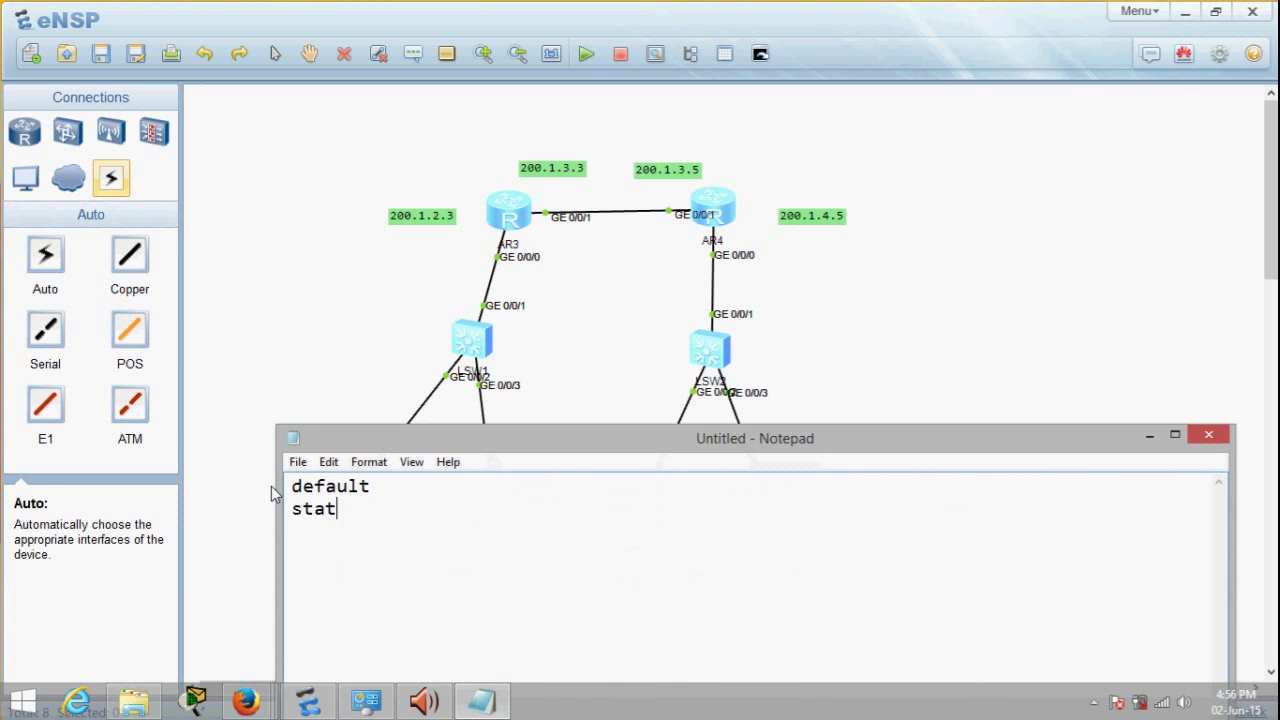
pyautogui.press('BackSpace')
pyautogui.press('BackSpace')
pyautogui.write('c')
pyautogui.press('Return')
pyautogui.write('d')
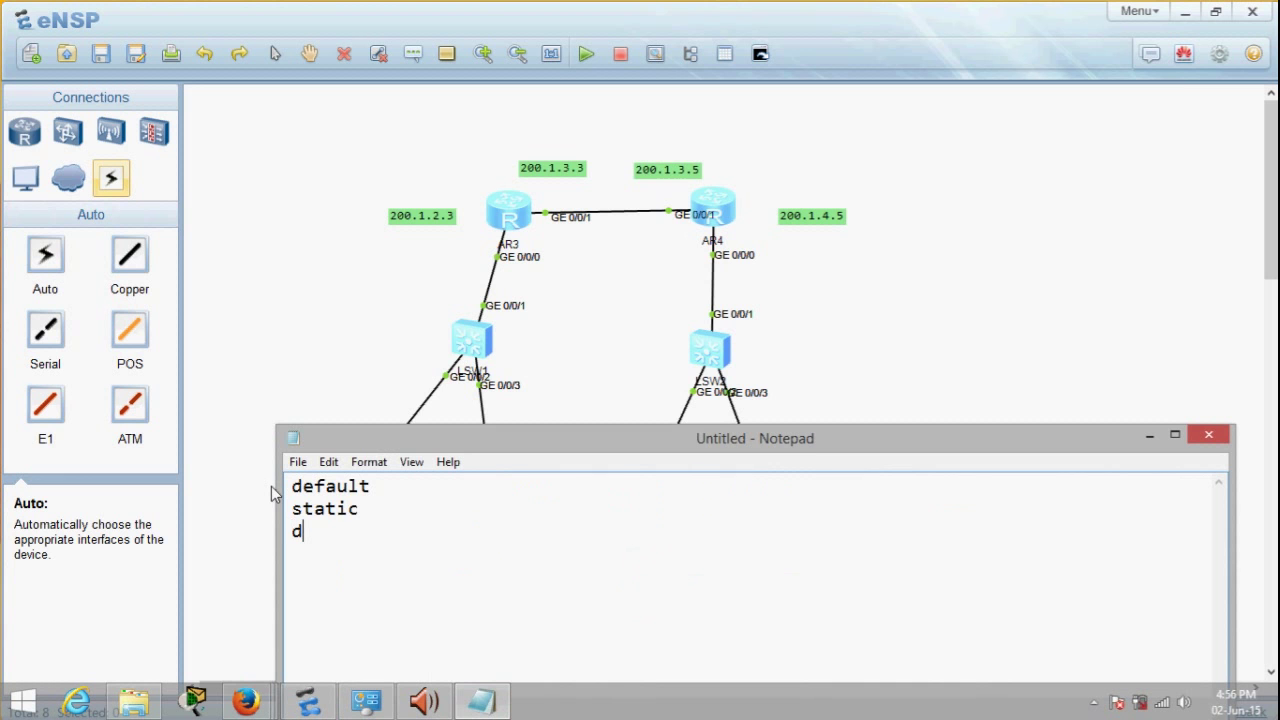
pyautogui.write('ynamic')
pyautogui.press('Return')
pyautogui.moveTo(404, 547); pyautogui.dragTo(272, 482)
pyautogui.click(362, 508)
pyautogui.hotkey('ctrl', 'a')
pyautogui.click(380, 508)
pyautogui.doubleClick(376, 514)
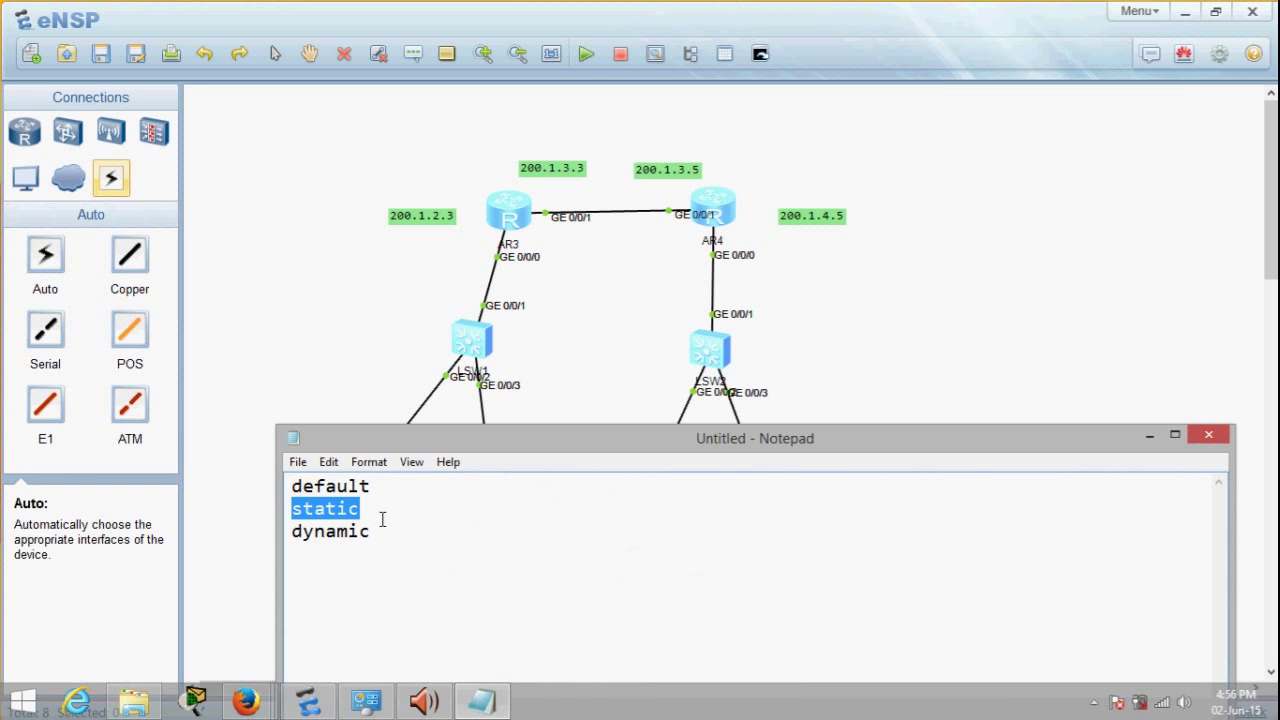
pyautogui.click(396, 506)
pyautogui.moveTo(420, 445); pyautogui.dragTo(510, 514)
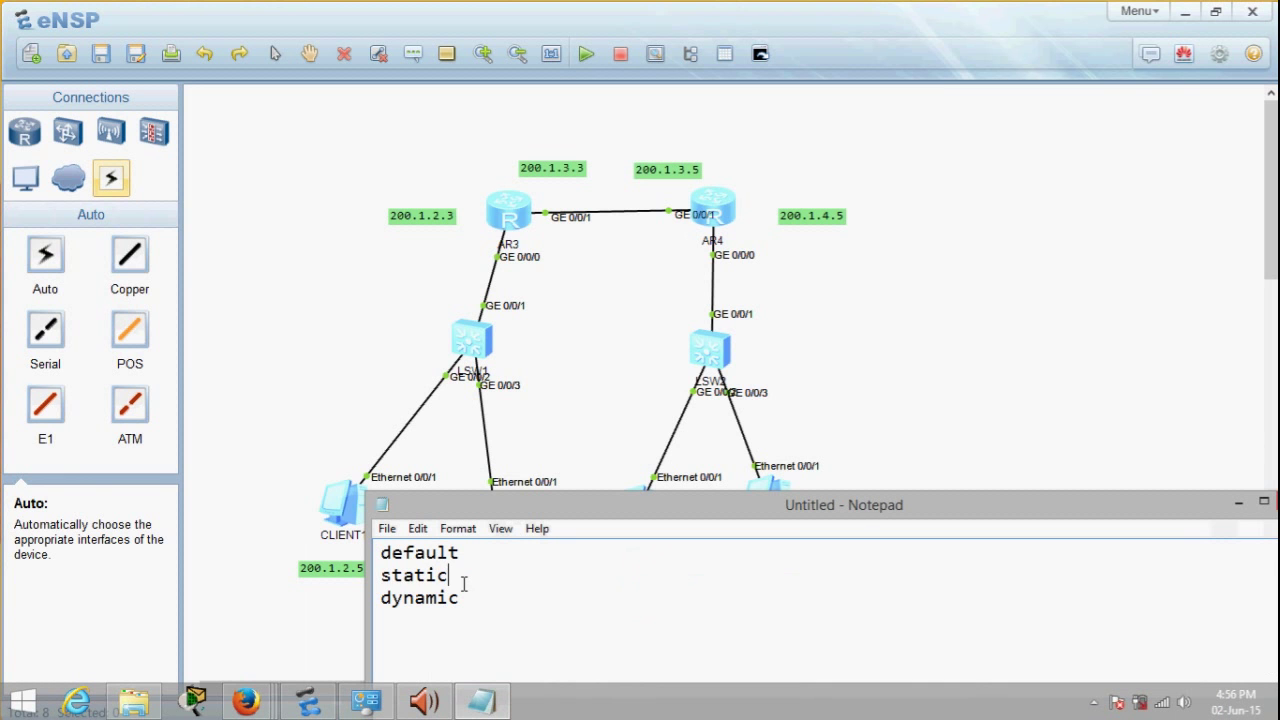
pyautogui.doubleClick(465, 583)
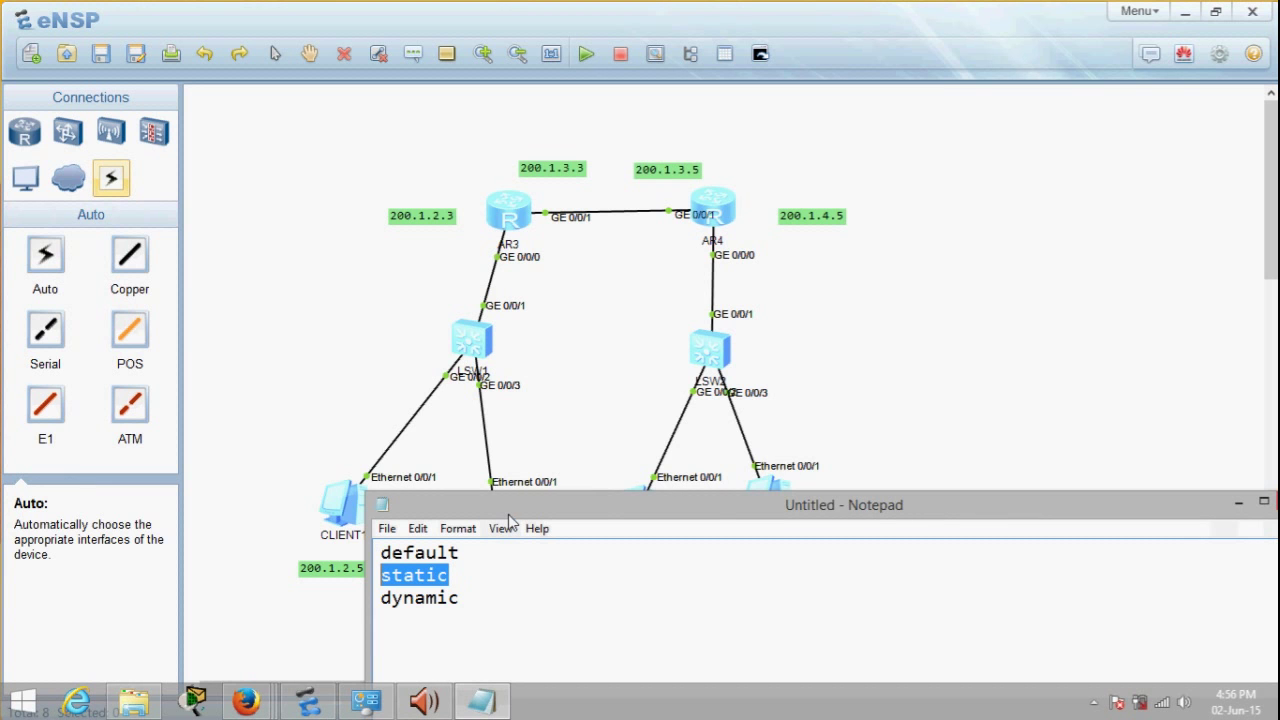
pyautogui.moveTo(508, 514); pyautogui.dragTo(508, 464)
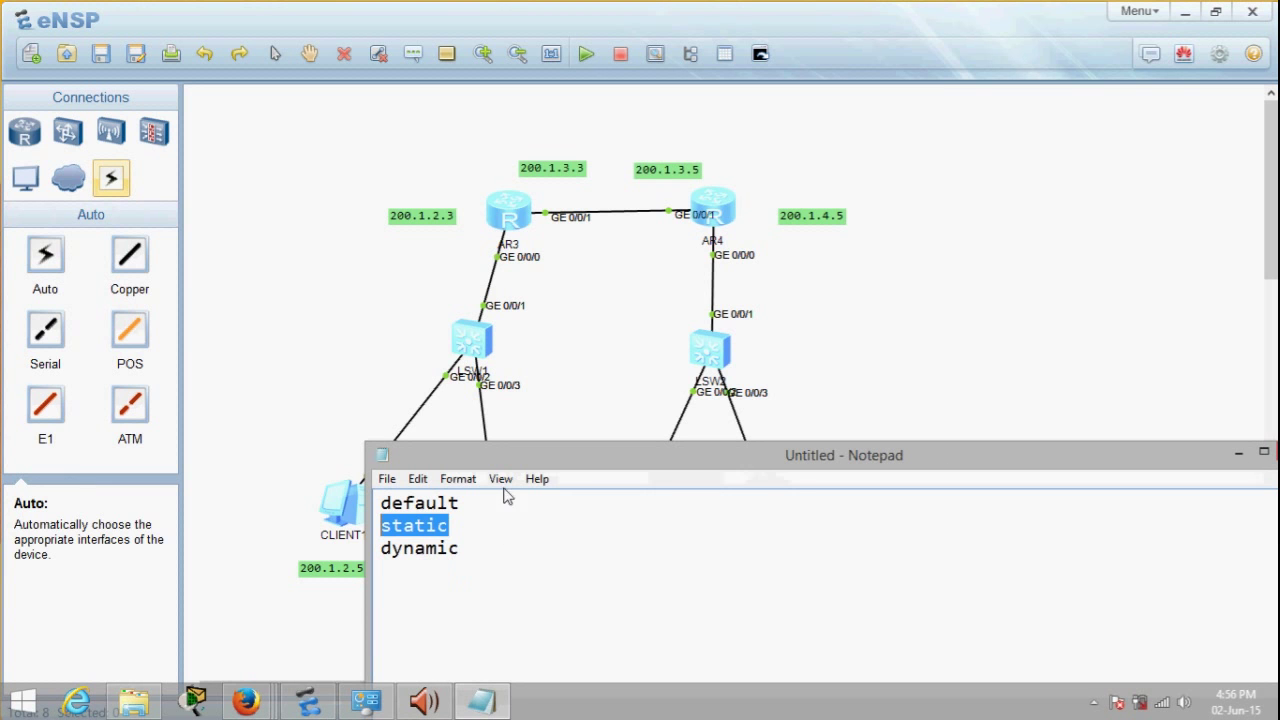
# - Append "(rip)" to the "dynamic" line, add "ospf" below it after a blank line, and minimize Notepad
pyautogui.click(460, 562)
pyautogui.click(490, 549)
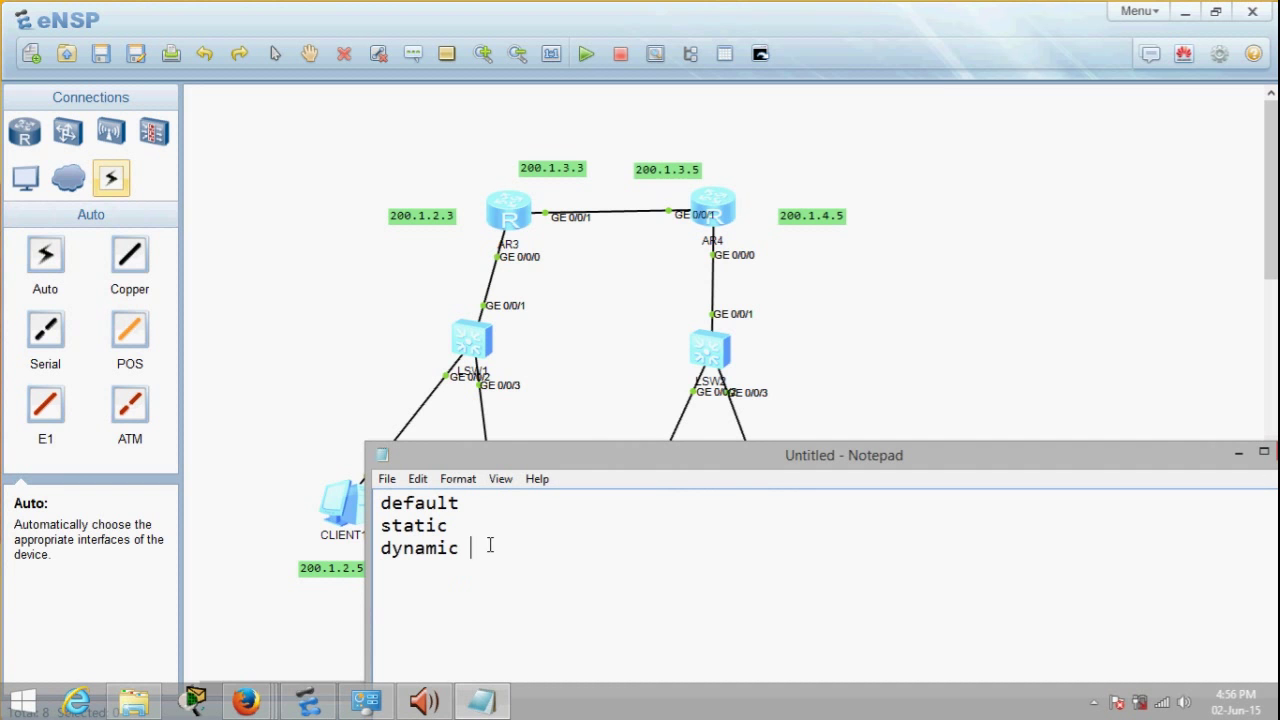
pyautogui.write('(rips')
pyautogui.press('BackSpace')
pyautogui.write(')  ')
pyautogui.write('ospf')
pyautogui.moveTo(1066, 457); pyautogui.dragTo(1046, 520)
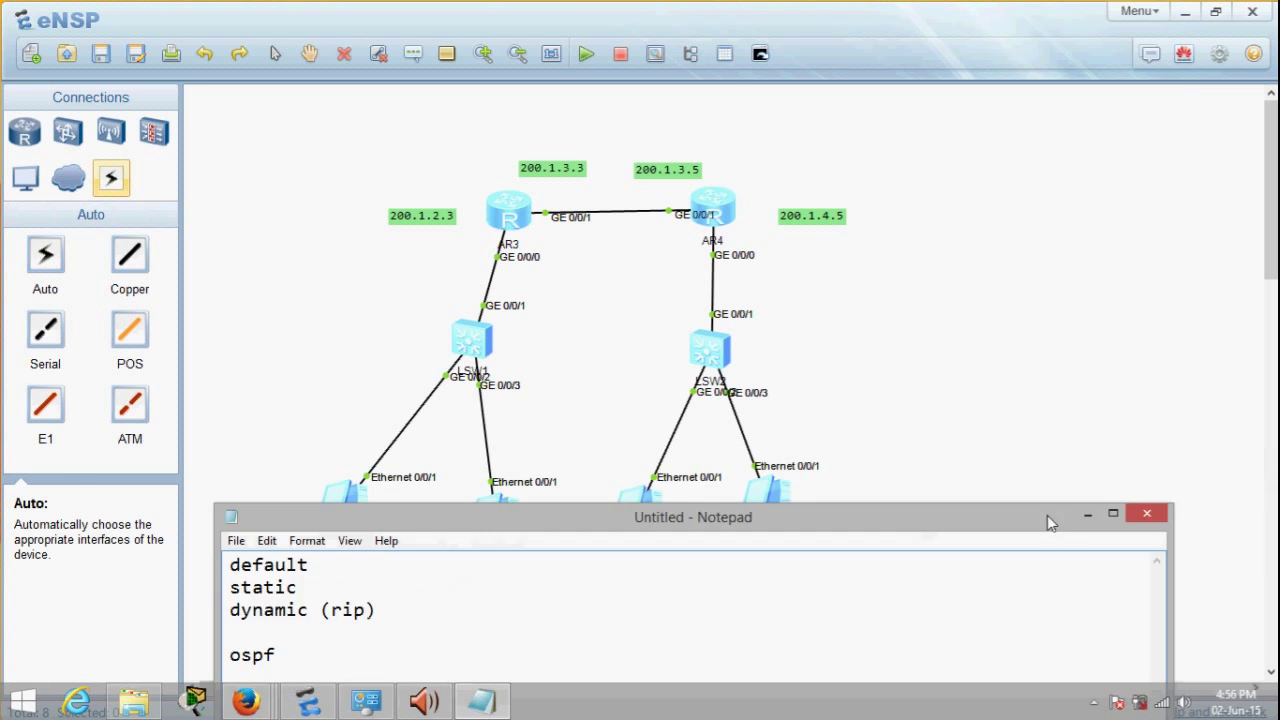
pyautogui.click(1086, 517)
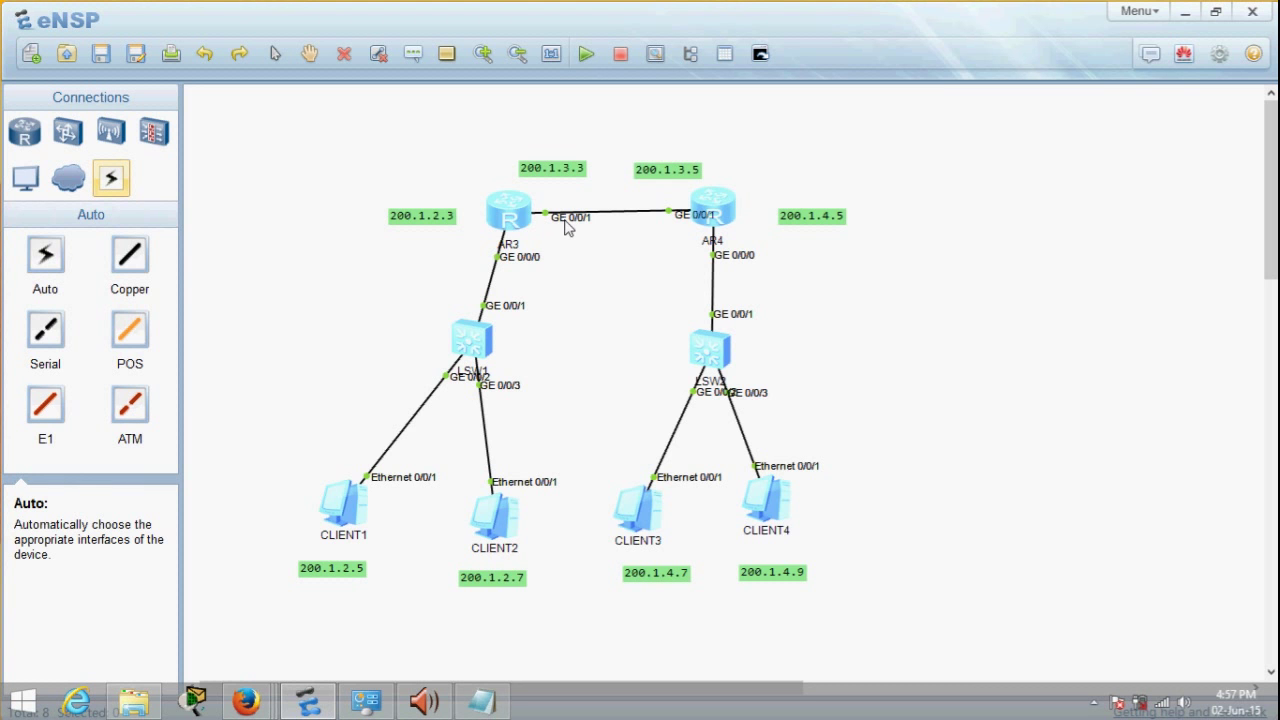
# - Open router AR3's console and enter system-view
pyautogui.doubleClick(509, 211)
pyautogui.moveTo(580, 176); pyautogui.dragTo(652, 195)
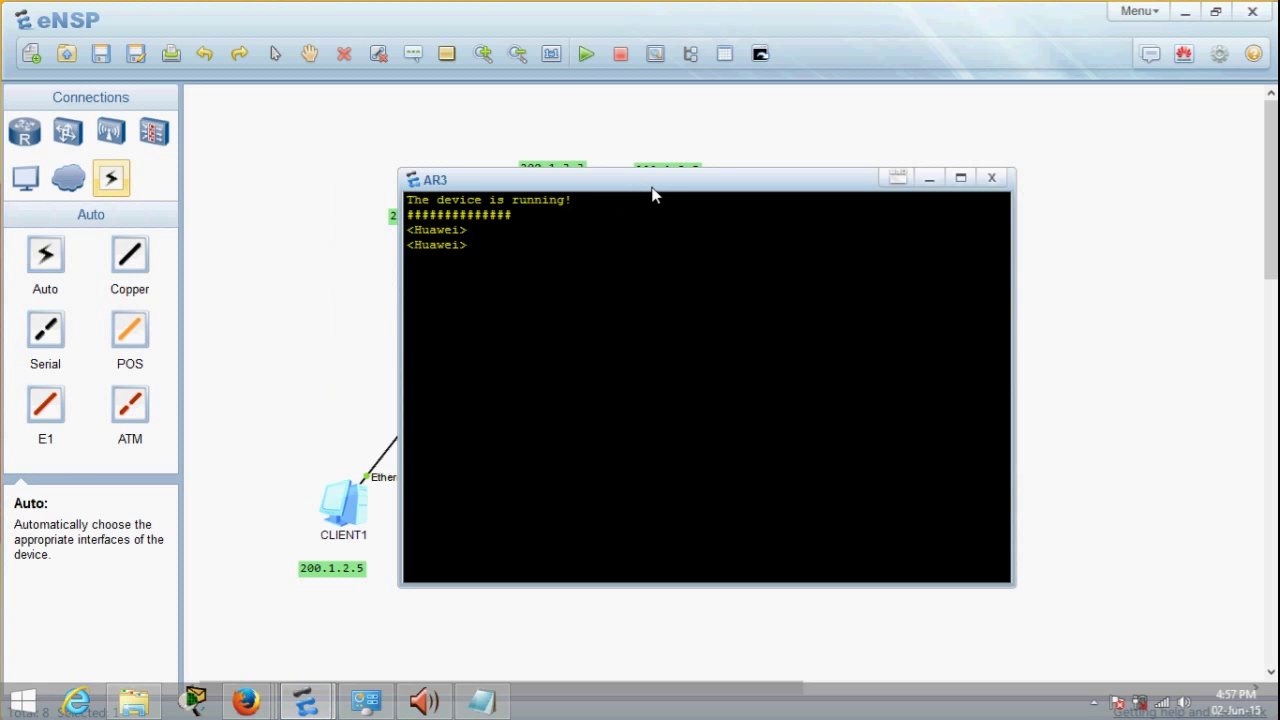
pyautogui.write('syste')
pyautogui.write('m-vie')
pyautogui.write('w')
pyautogui.press('Return')
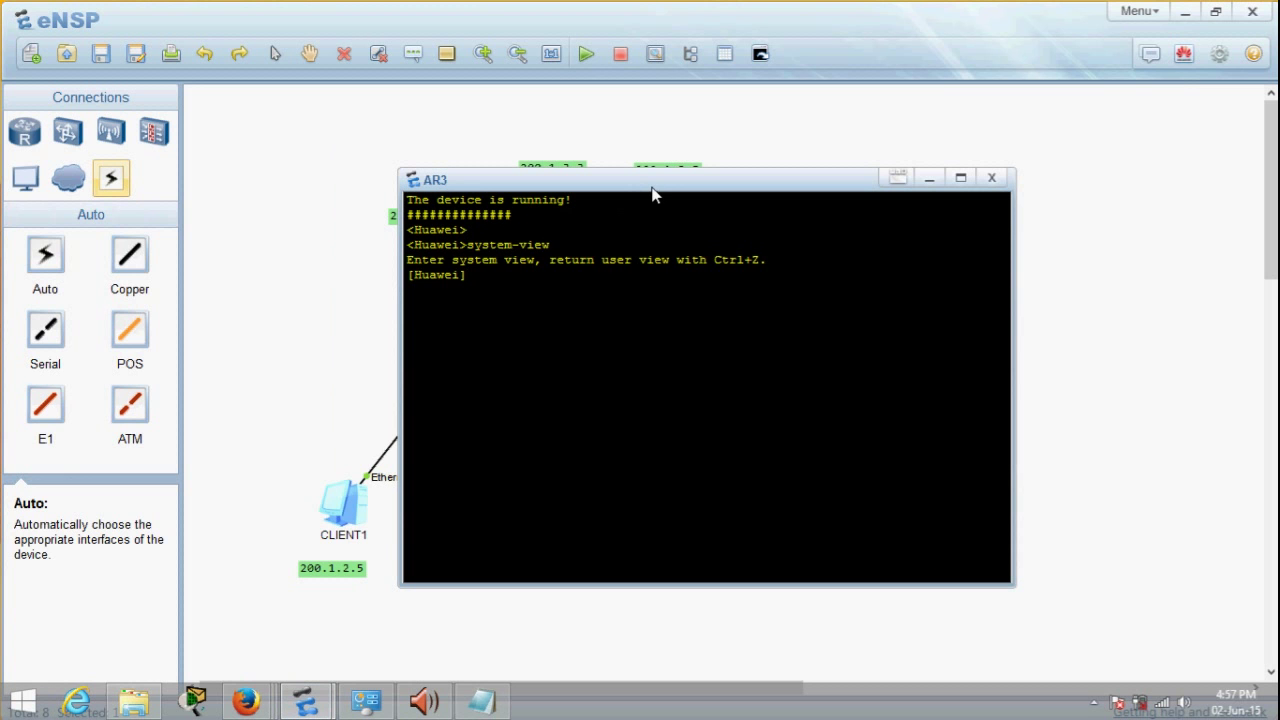
# - Display the brief interface list on AR3 and check it beside the topology
pyautogui.write('display interfac')
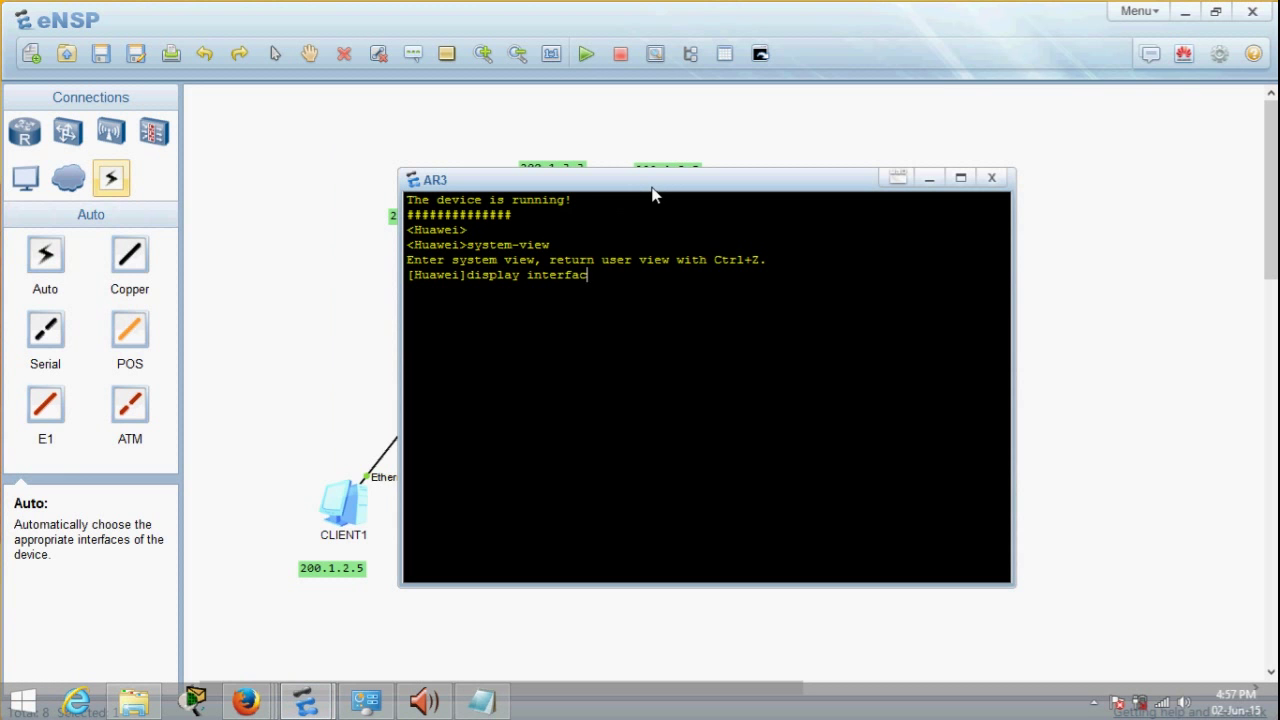
pyautogui.write('e brief')
pyautogui.press('Return')
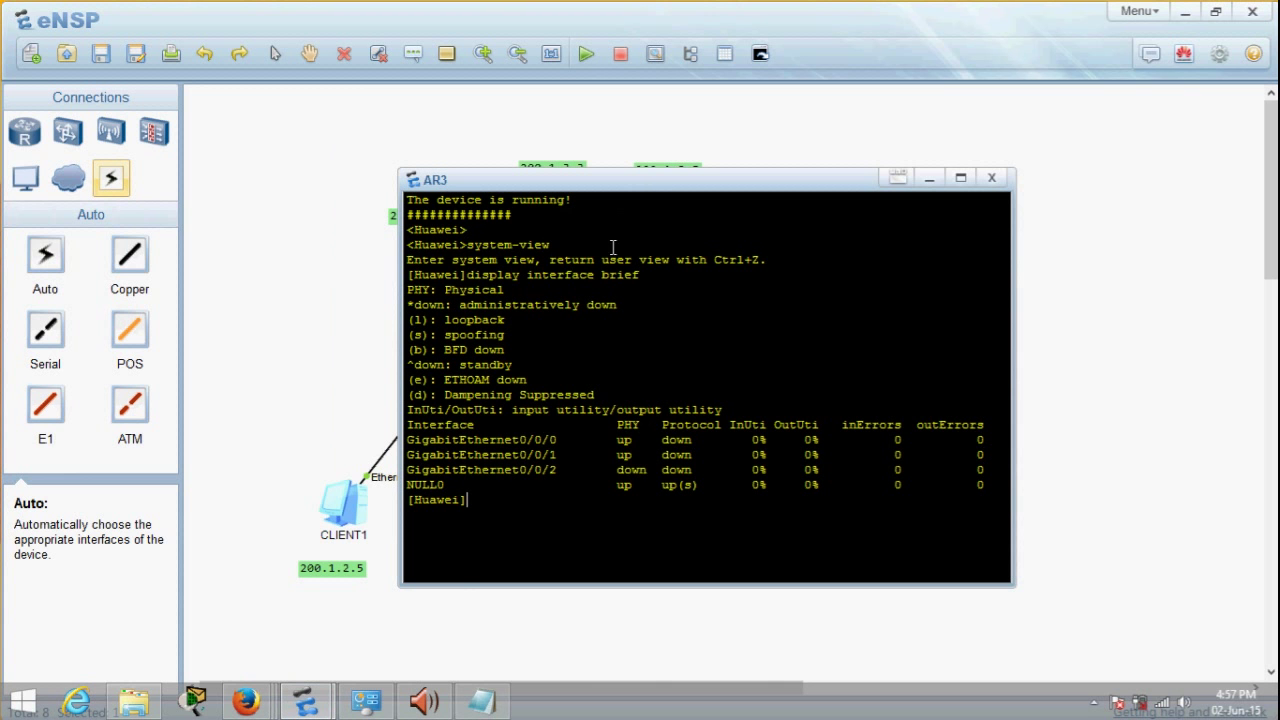
pyautogui.moveTo(609, 198); pyautogui.dragTo(898, 232)
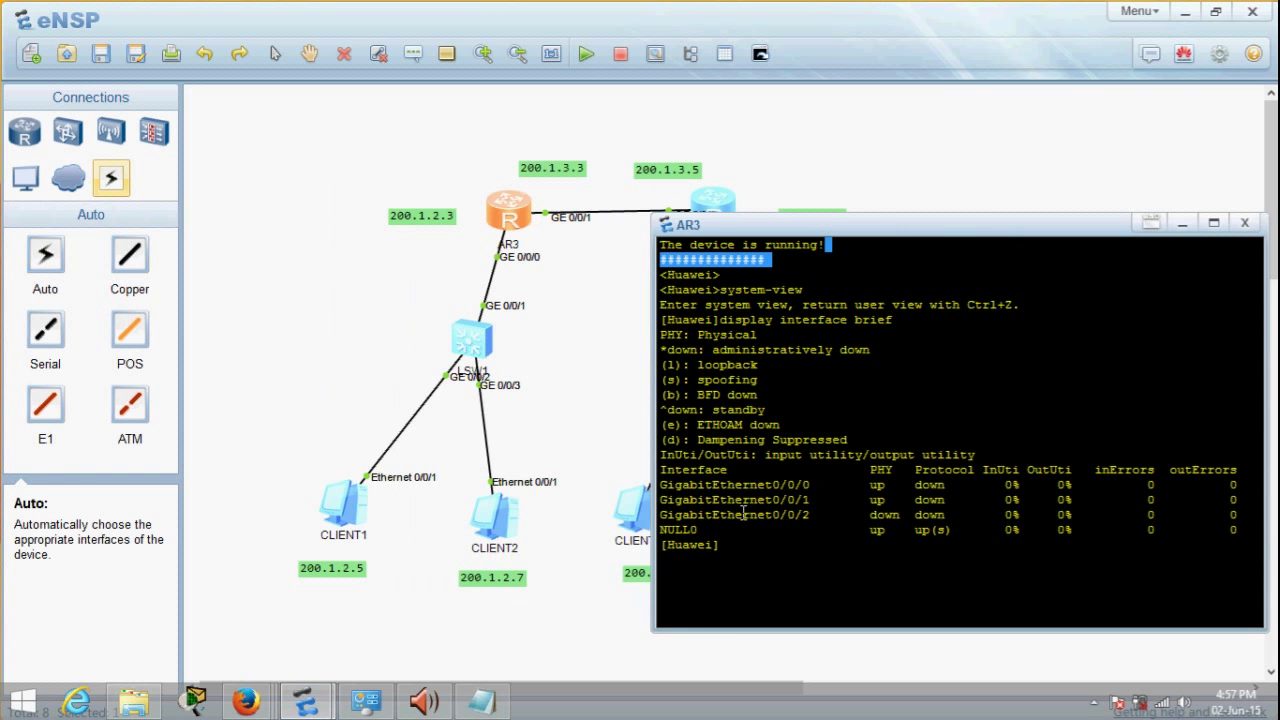
pyautogui.click(753, 540)
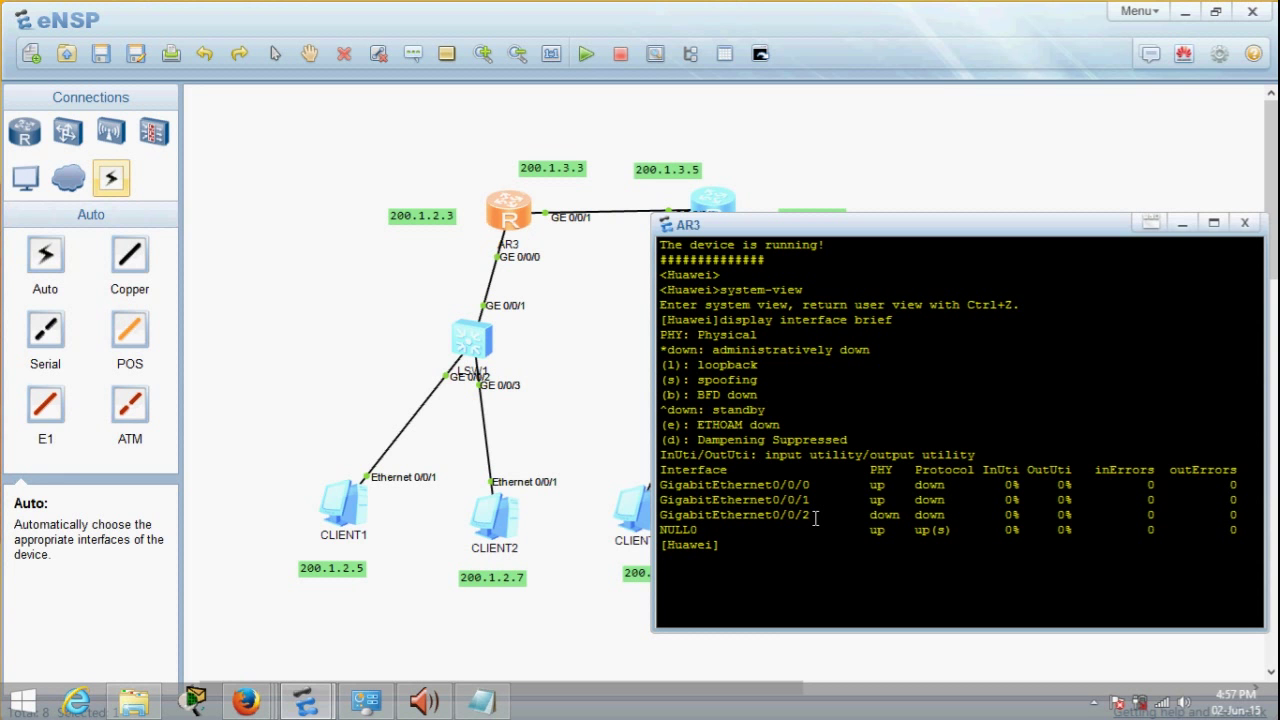
# - Assign IP address 200.1.3.3 with mask 255.255.255.0 to AR3's interface GigabitEthernet 0/0/1
pyautogui.write('int gigabitethernet 0/0/1')
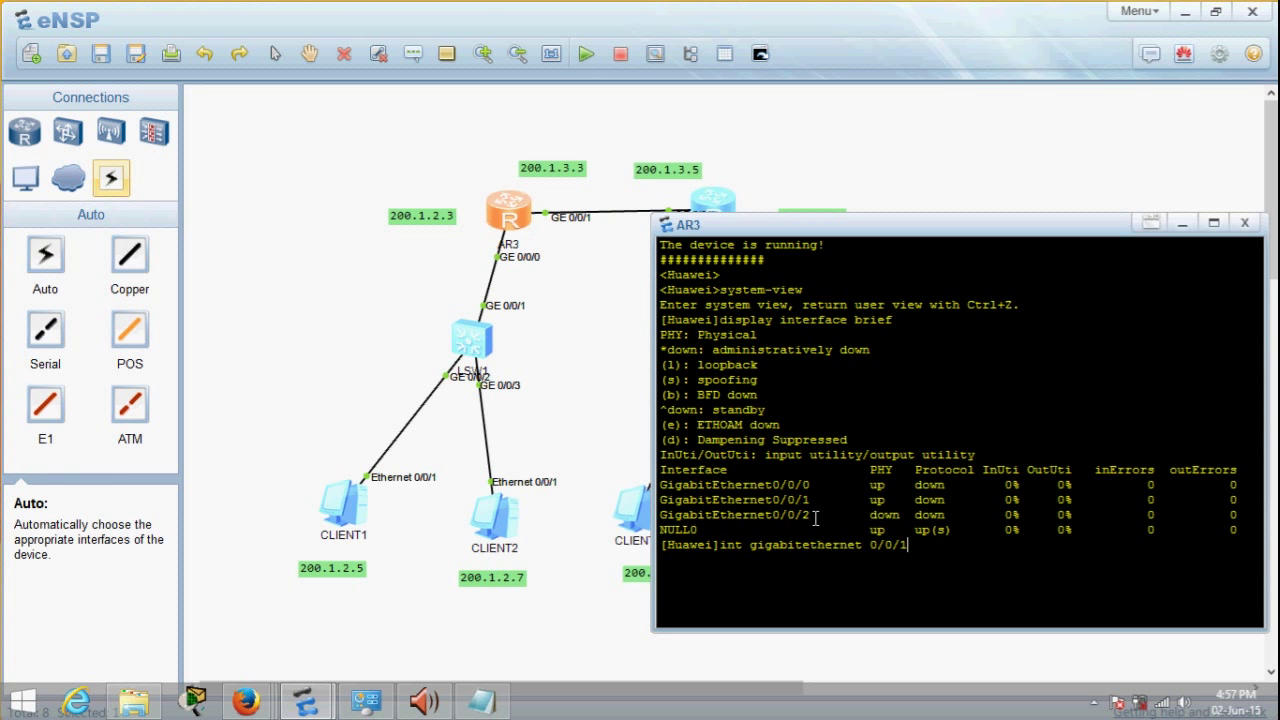
pyautogui.press('Return')
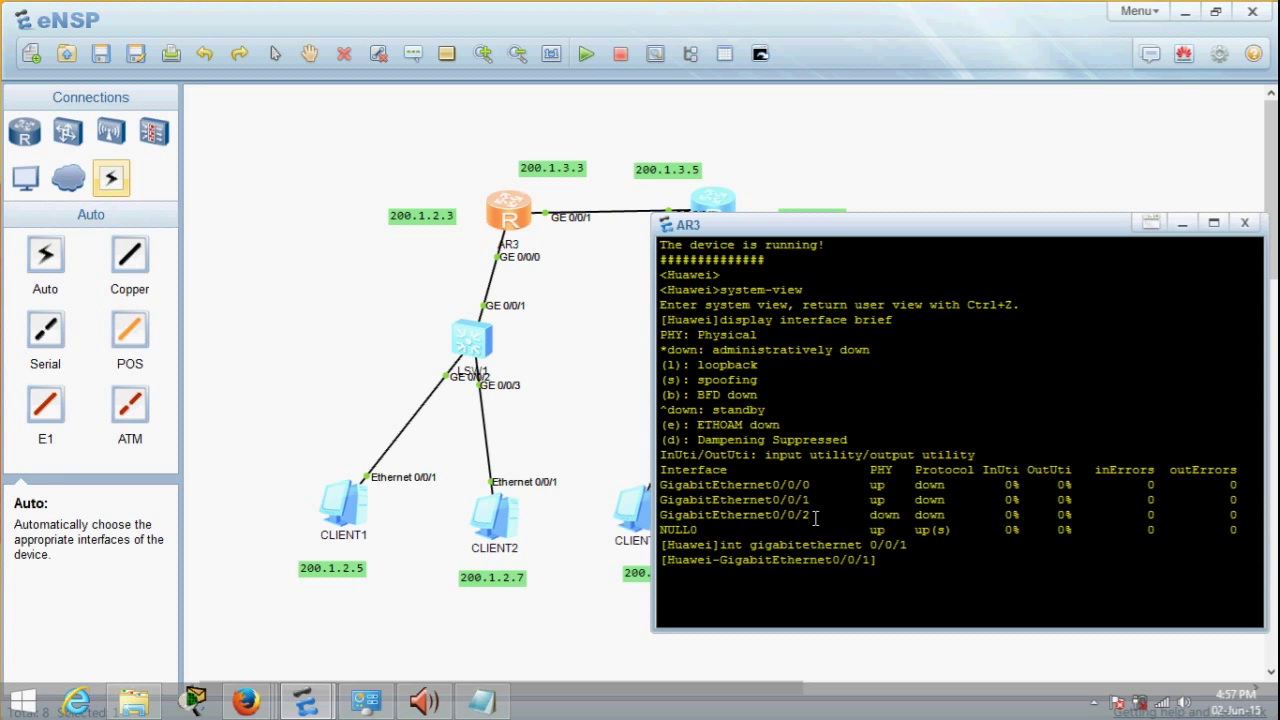
pyautogui.write('ip address 200.1.3.3 255.')
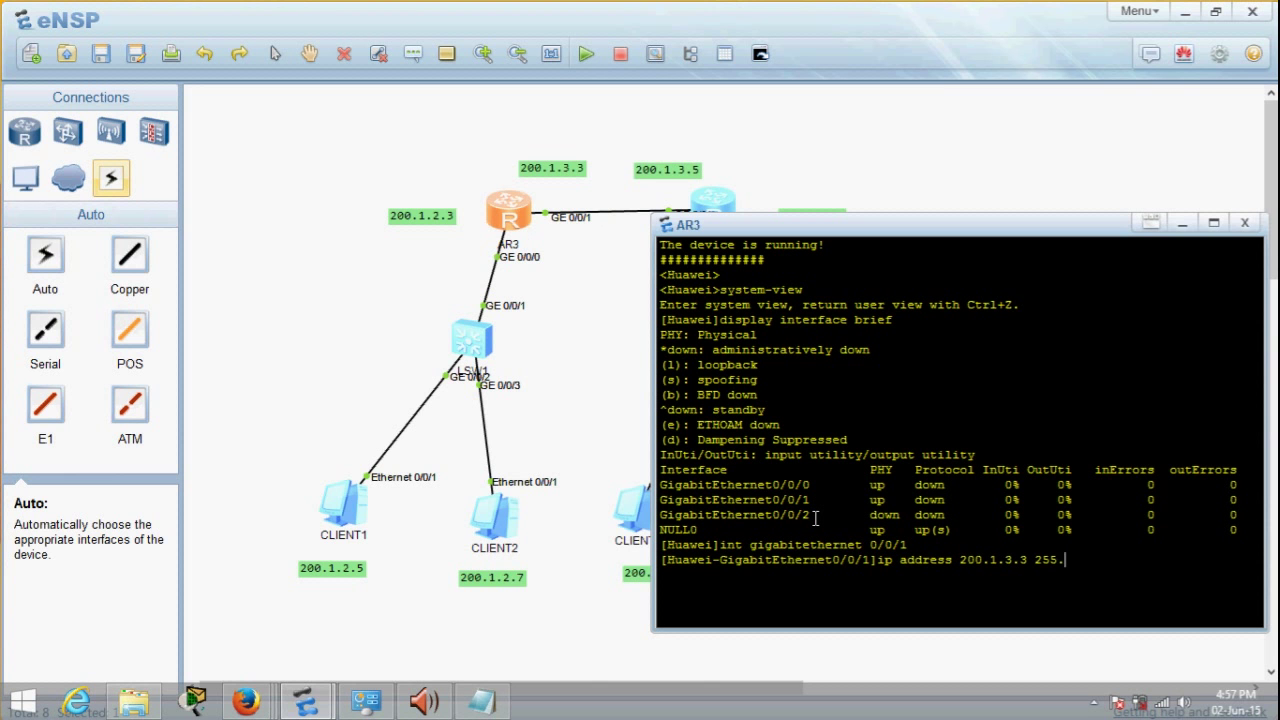
pyautogui.write('255.255.0')
pyautogui.press('Return')
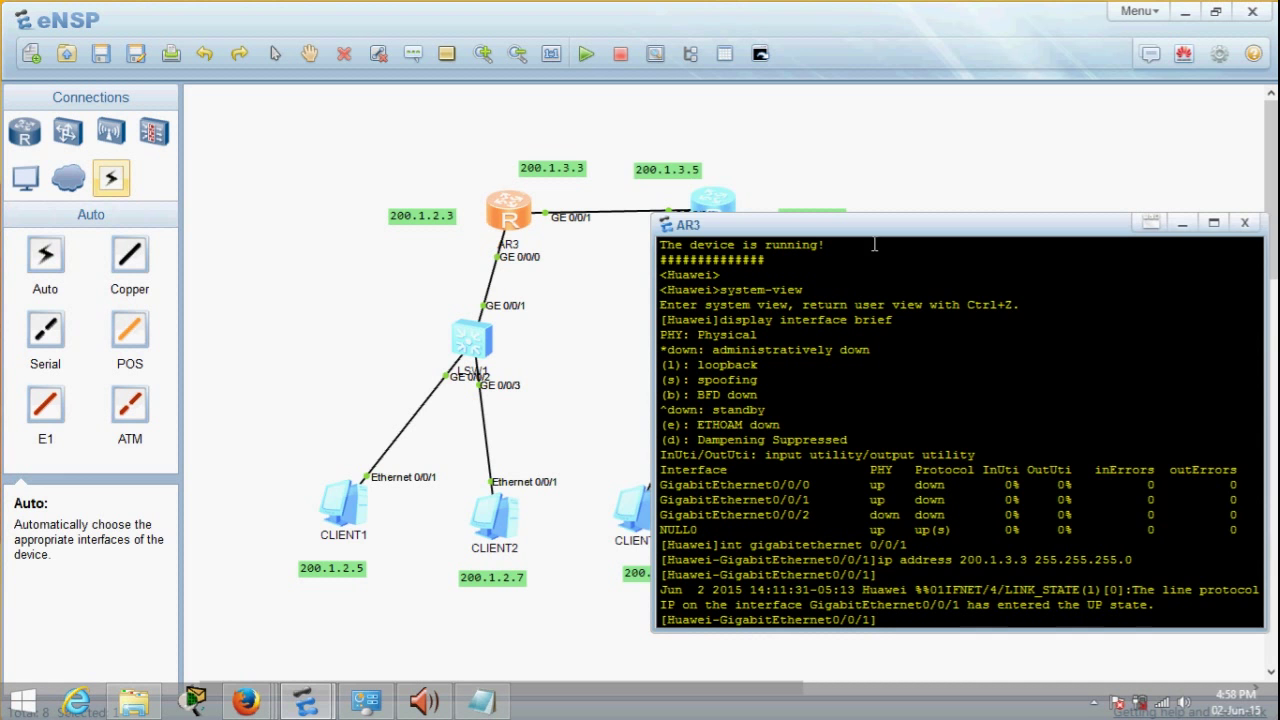
# - Assign IP address 200.1.2.3 with mask 255.255.255.0 to AR3's interface GigabitEthernet 0/0/0, and close its console
pyautogui.moveTo(874, 244); pyautogui.dragTo(860, 198)
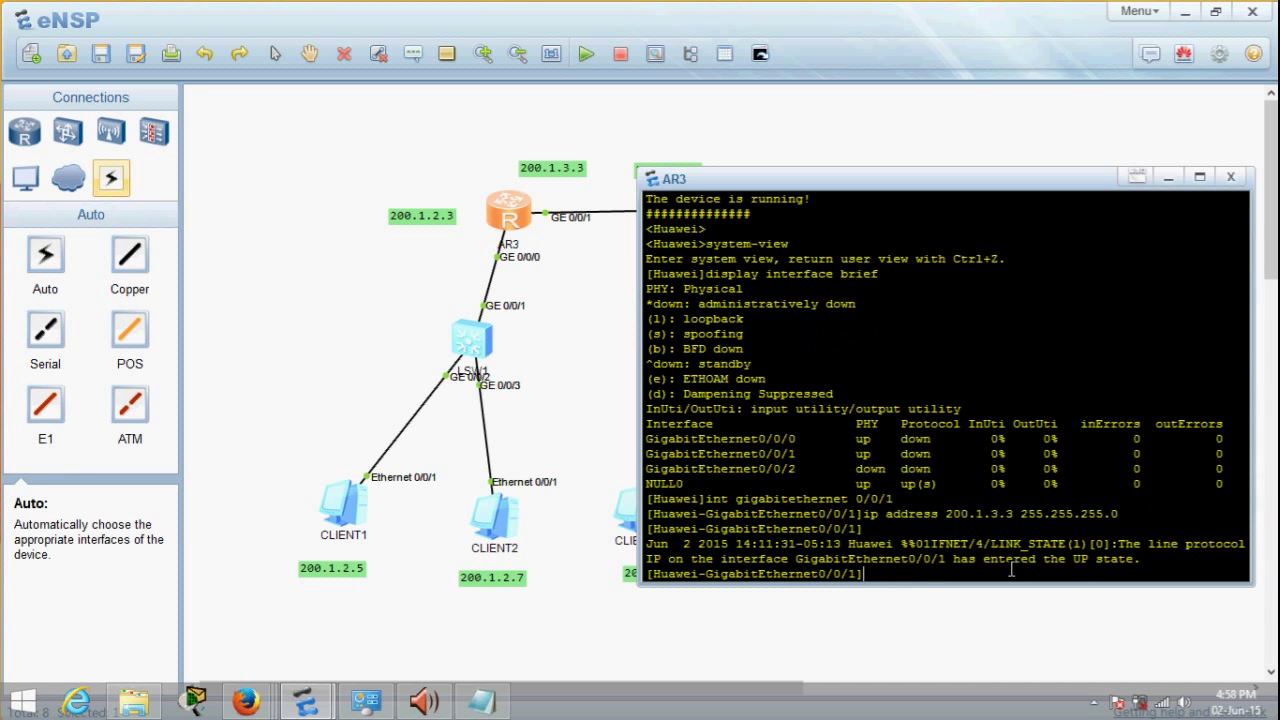
pyautogui.press('Up')
pyautogui.press('Up')
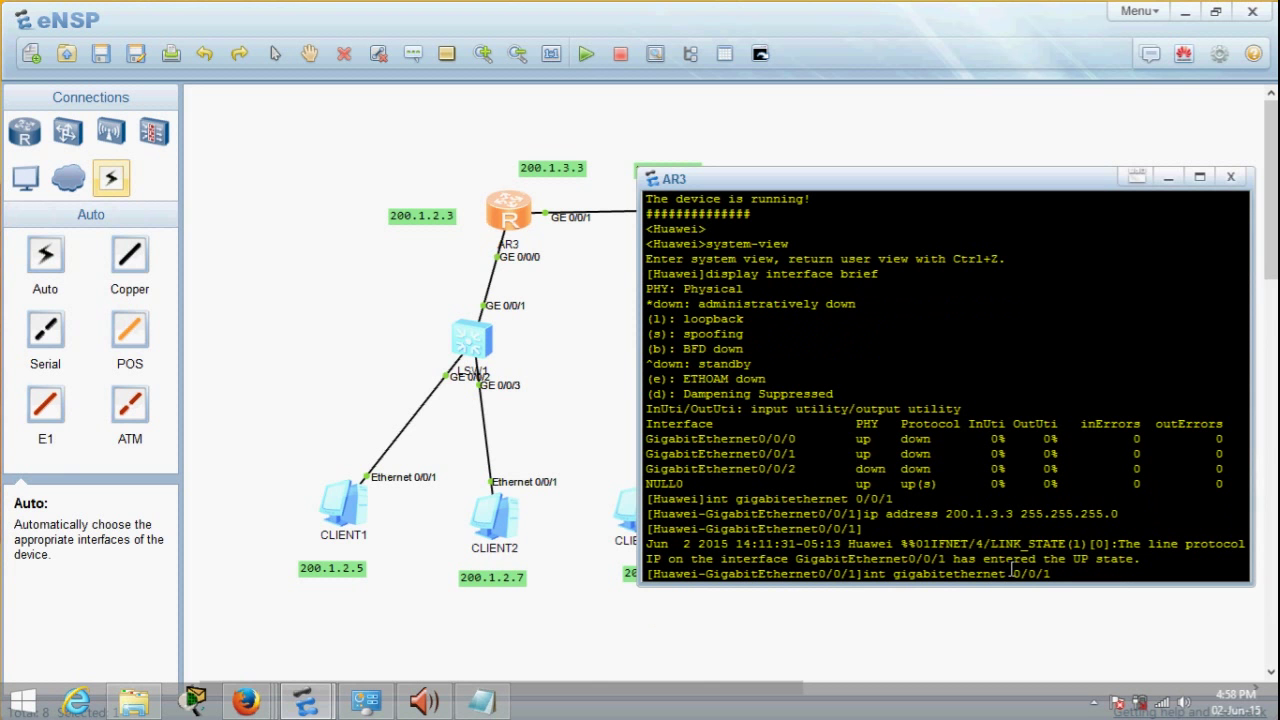
pyautogui.press('BackSpace')
pyautogui.write('0')
pyautogui.press('Return')
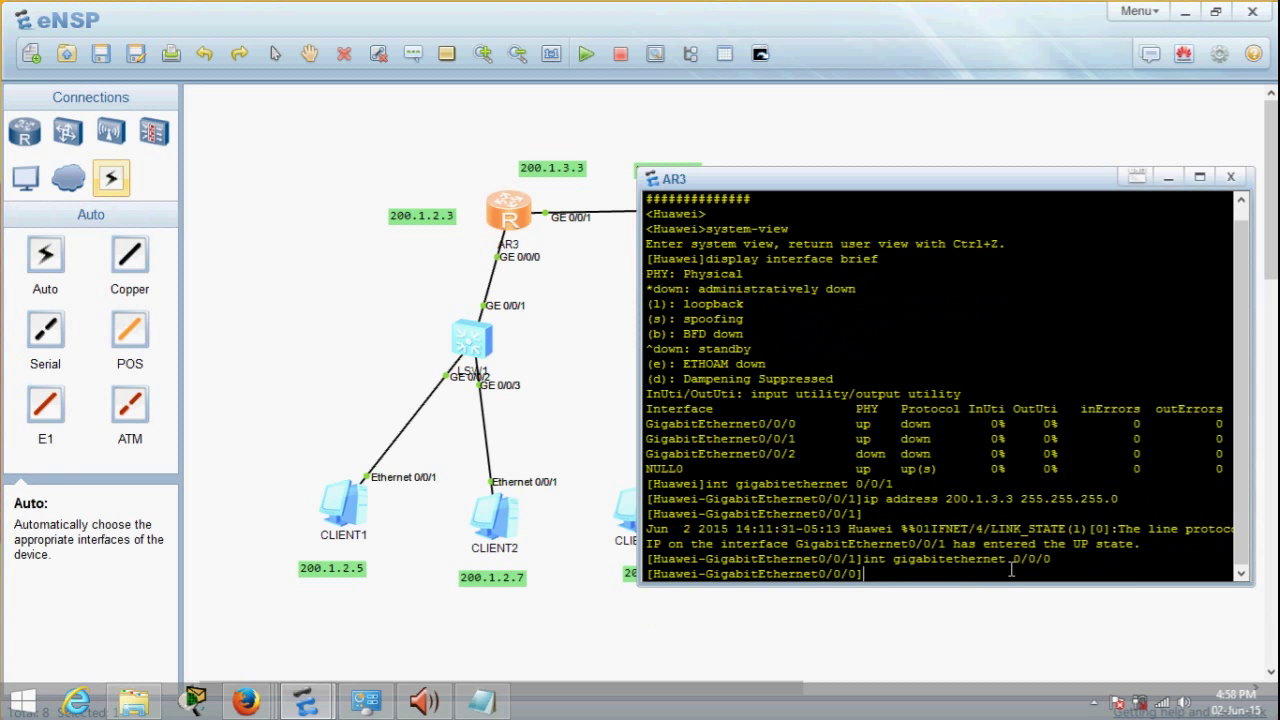
pyautogui.write('ip address 200.1.2.3 255.25')
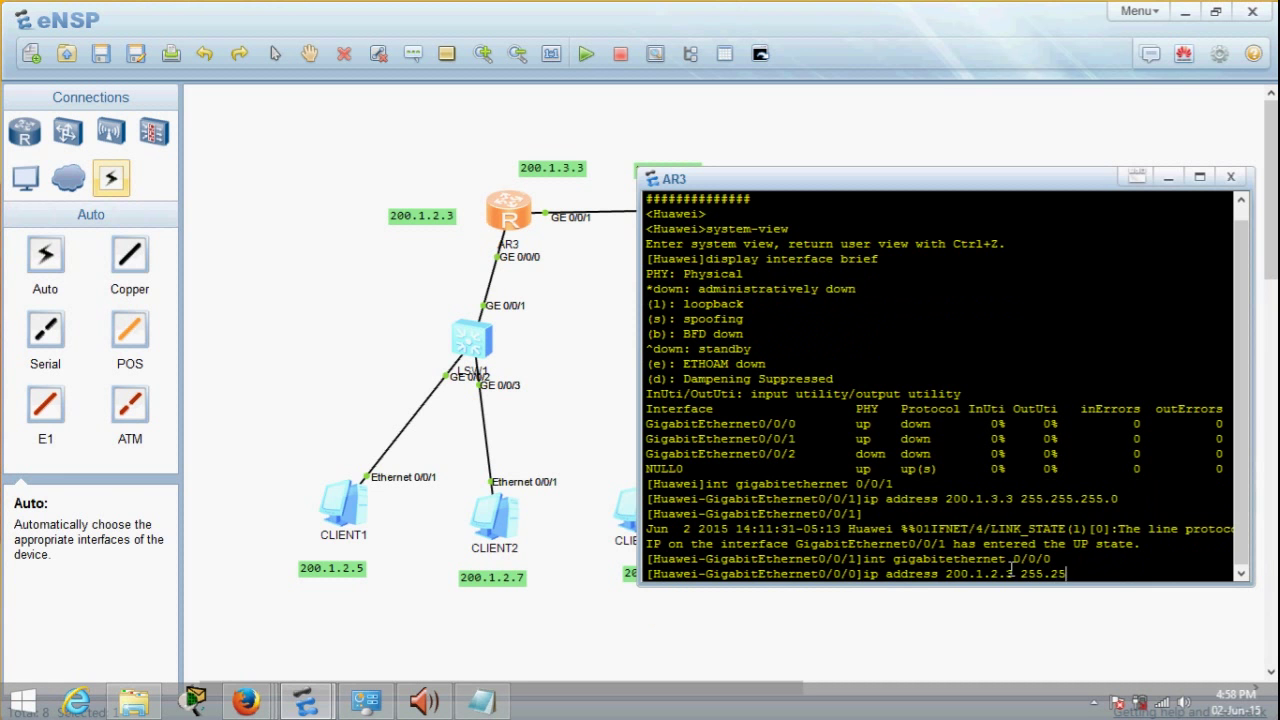
pyautogui.write('5.255.0')
pyautogui.press('Return')
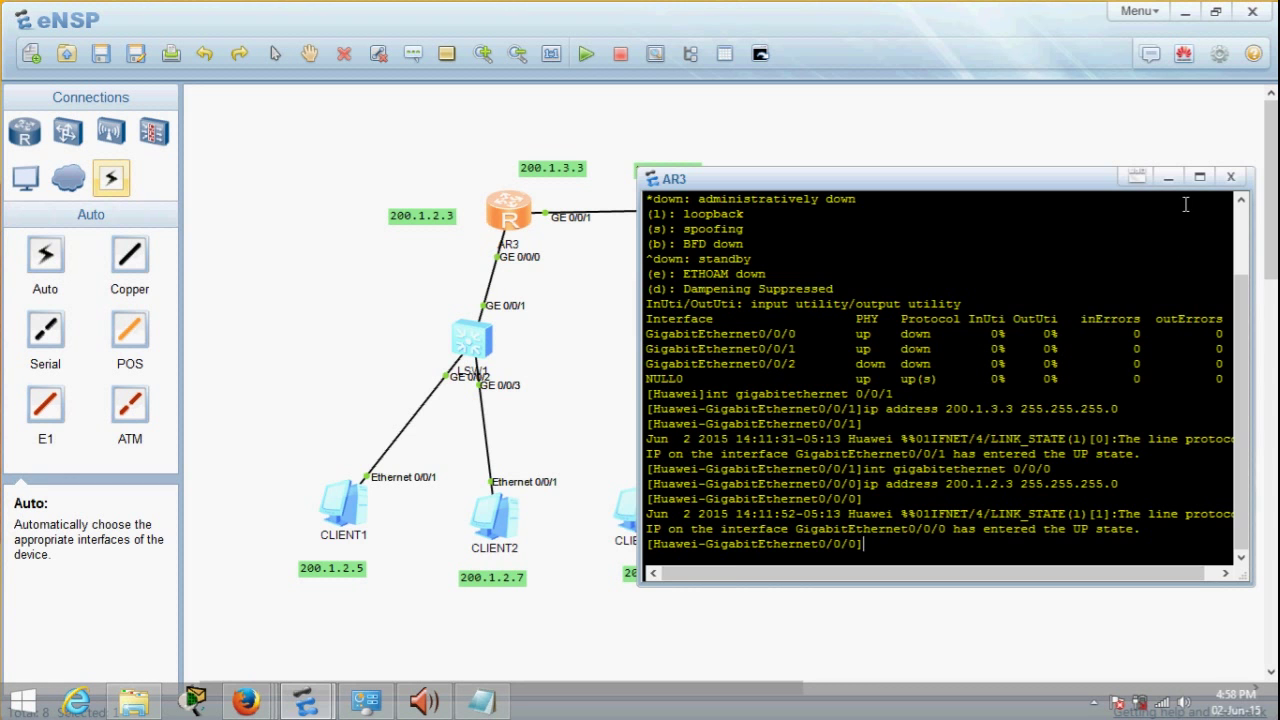
pyautogui.click(1230, 177)
# - Open router AR4's console and enter system-view
pyautogui.doubleClick(716, 207)
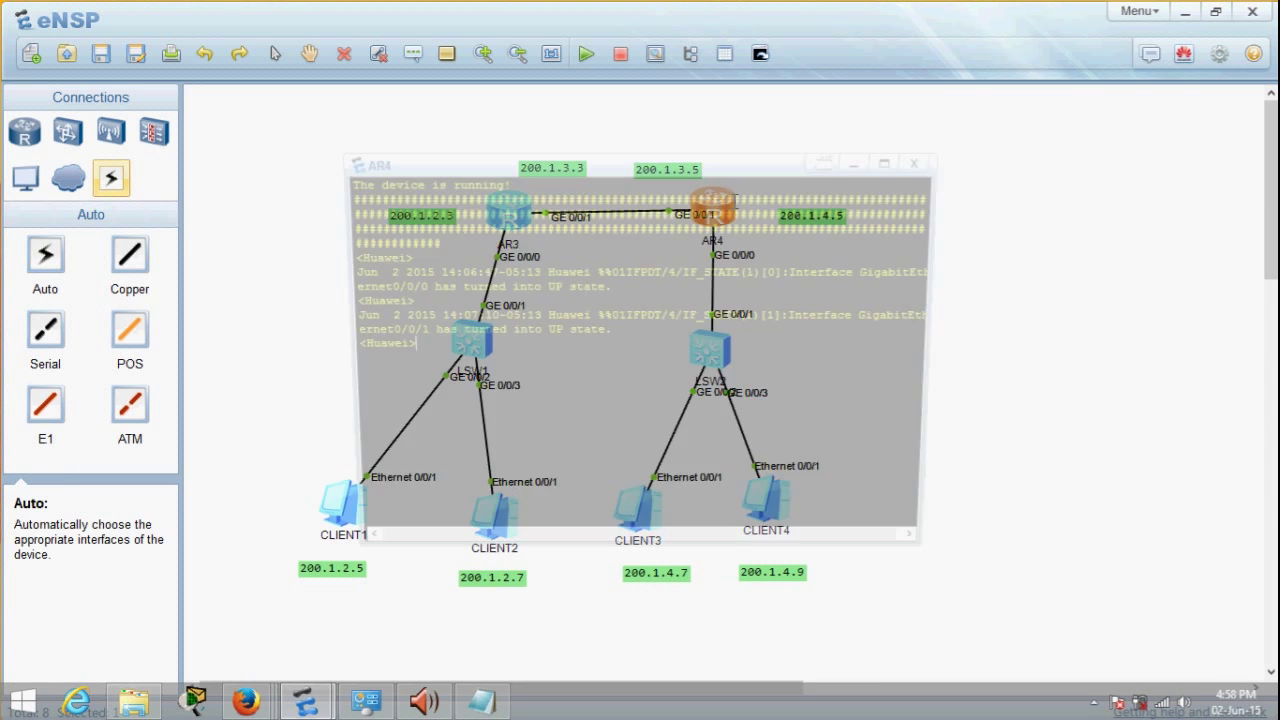
pyautogui.write('suyst')
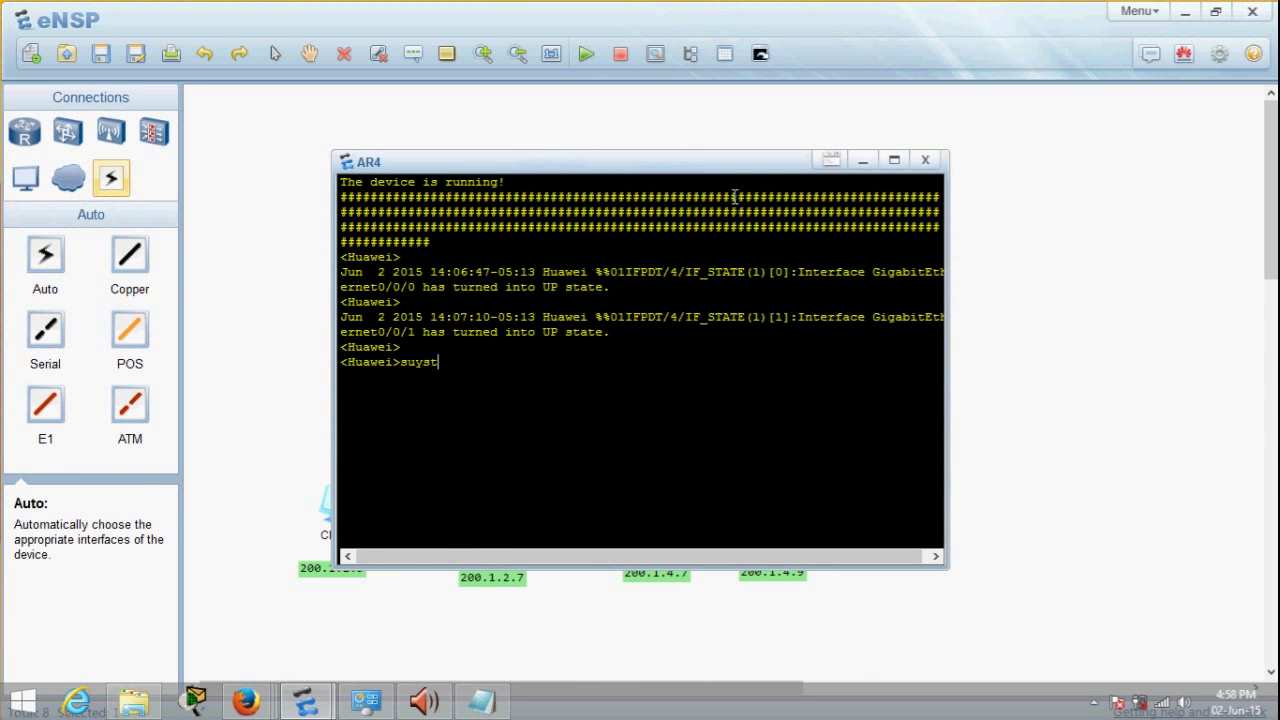
pyautogui.press('BackSpace')
pyautogui.write('ystem-view')
pyautogui.press('Return')
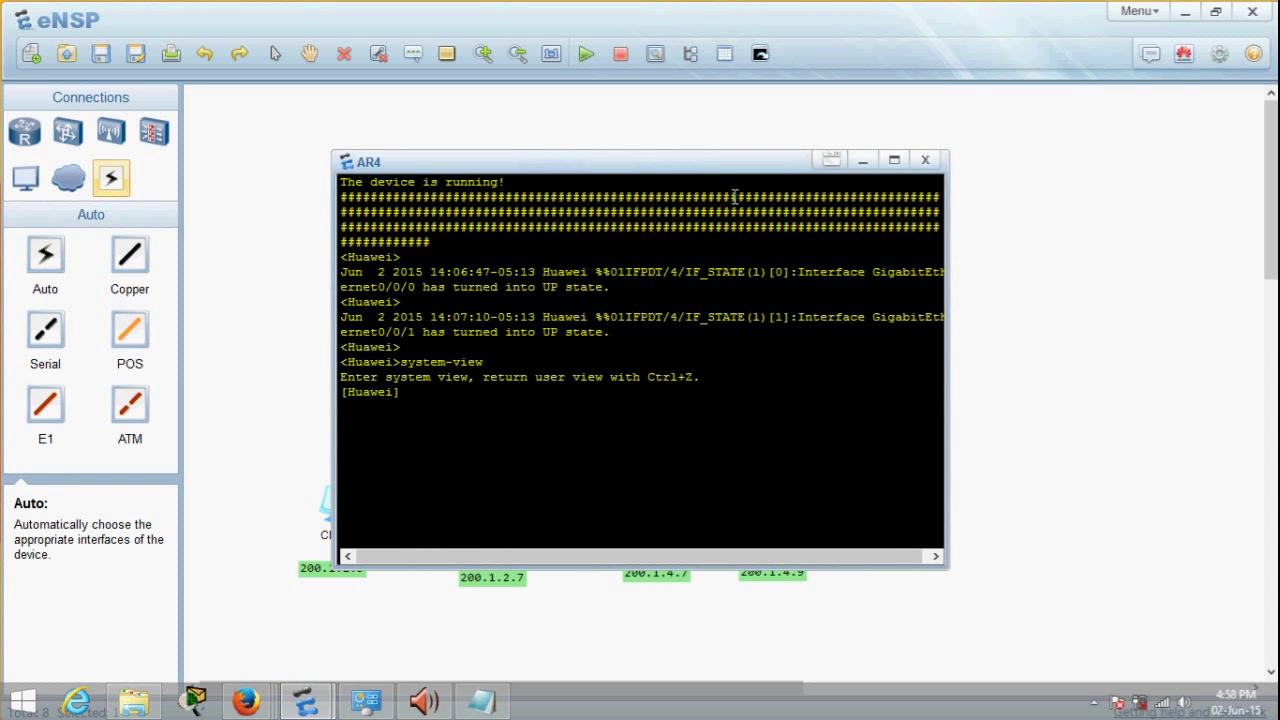
# - Assign IP address 200.1.4.5 with mask 255.255.255.0 to AR4's interface GigabitEthernet 0/0/0
pyautogui.write('int gigabitethernet 0/0/0')
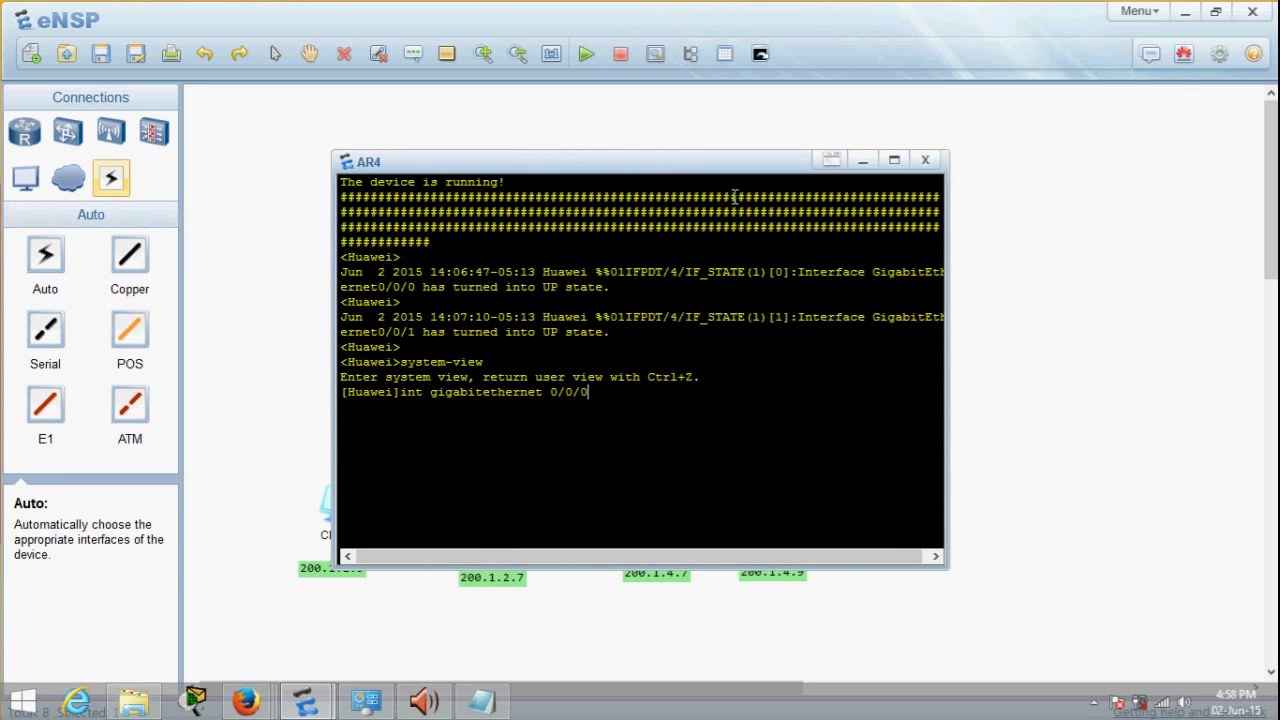
pyautogui.press('Return')
pyautogui.write('ip address')
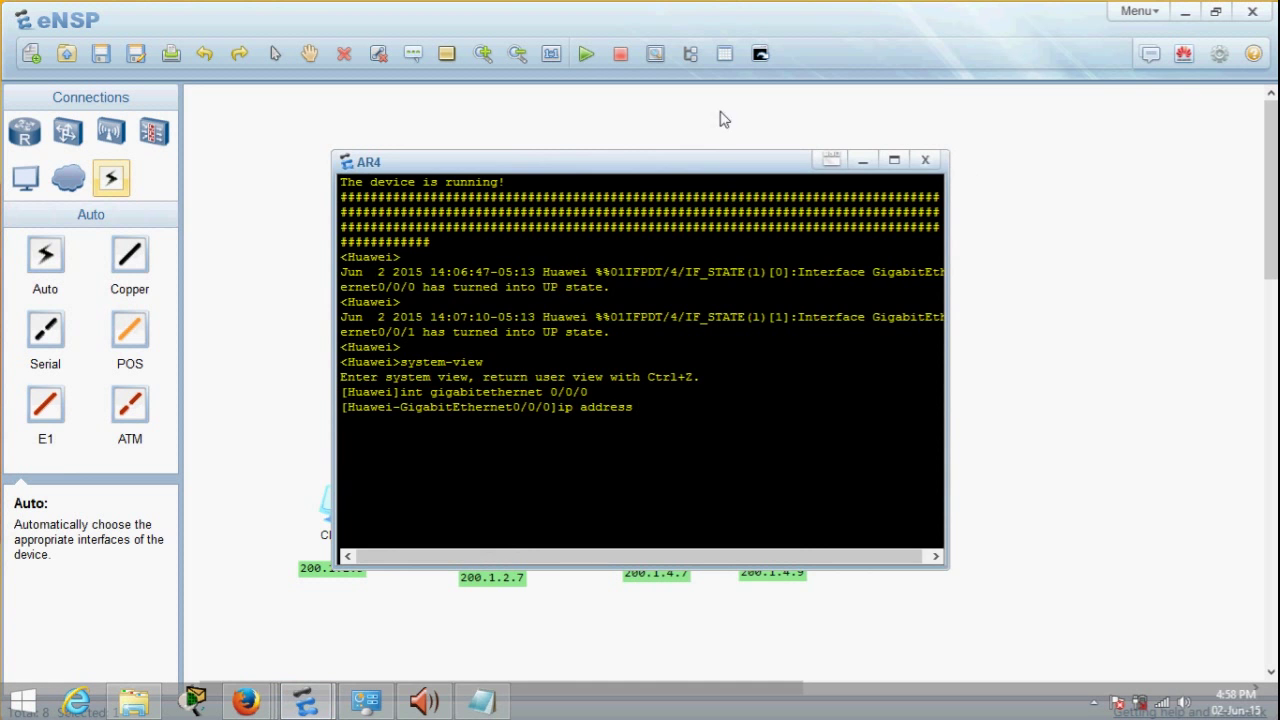
pyautogui.moveTo(709, 163); pyautogui.dragTo(711, 318)
pyautogui.write('200.1')
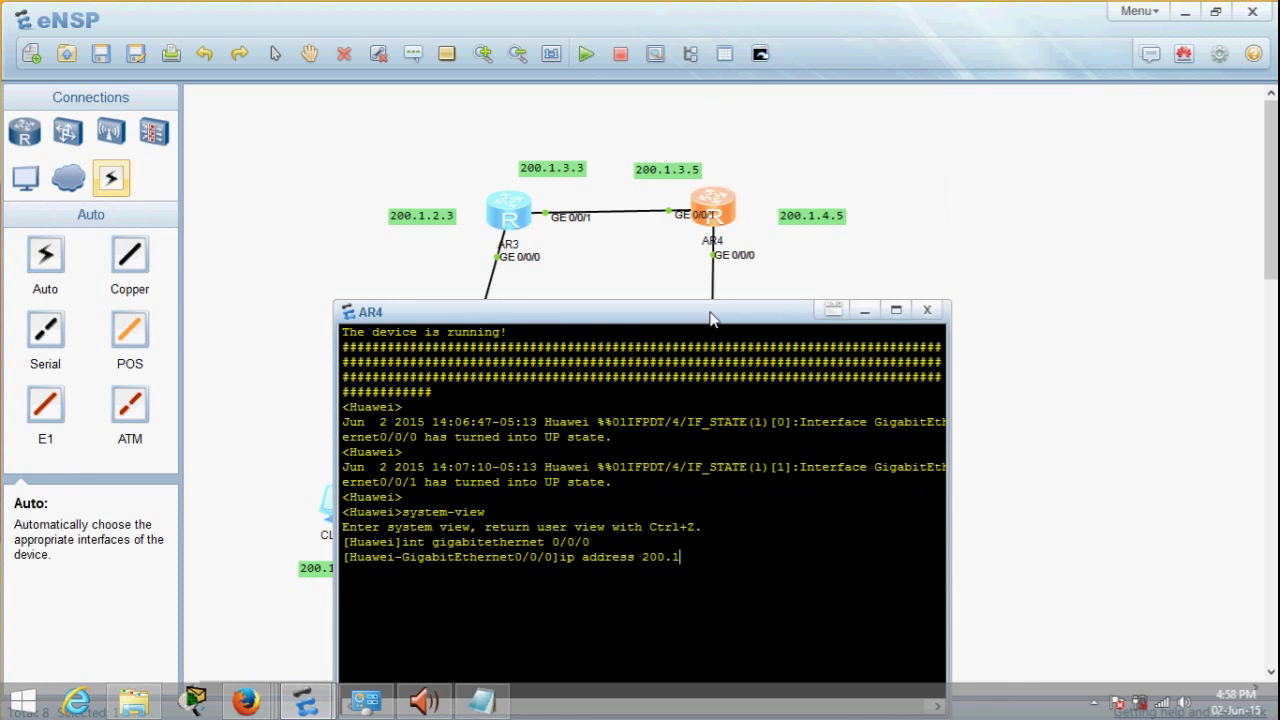
pyautogui.write('.4.5 255.255.255.0')
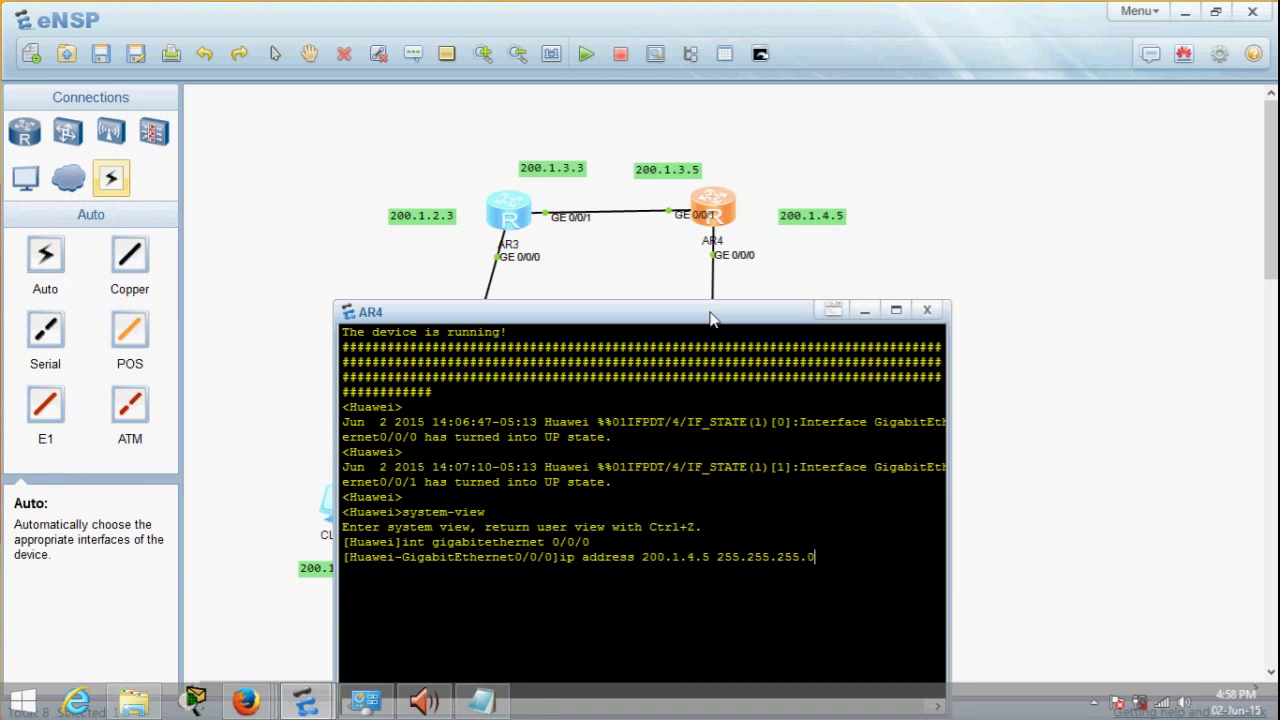
pyautogui.press('Return')
# - Assign IP address 200.1.3.5 with mask 255.255.255.0 to AR4's interface GigabitEthernet 0/0/1, and close its console
pyautogui.press('Up')
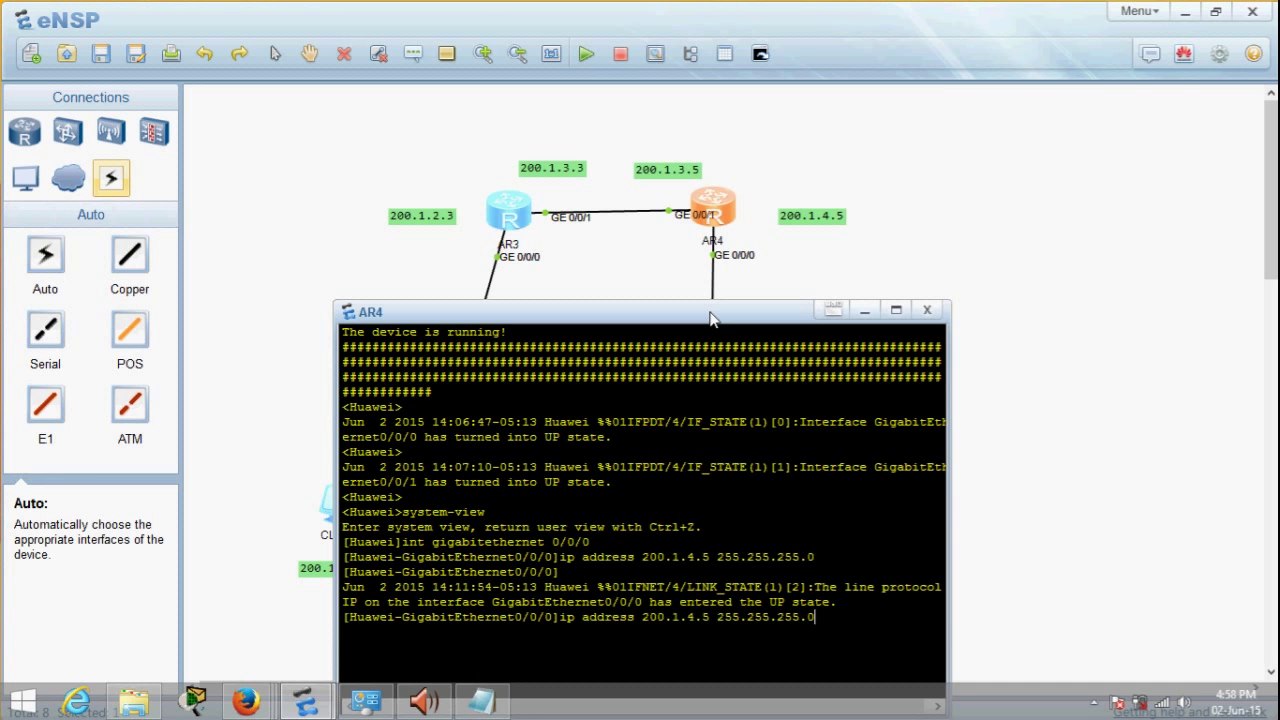
pyautogui.press('Up')
pyautogui.press('BackSpace')
pyautogui.write('1')
pyautogui.press('Return')
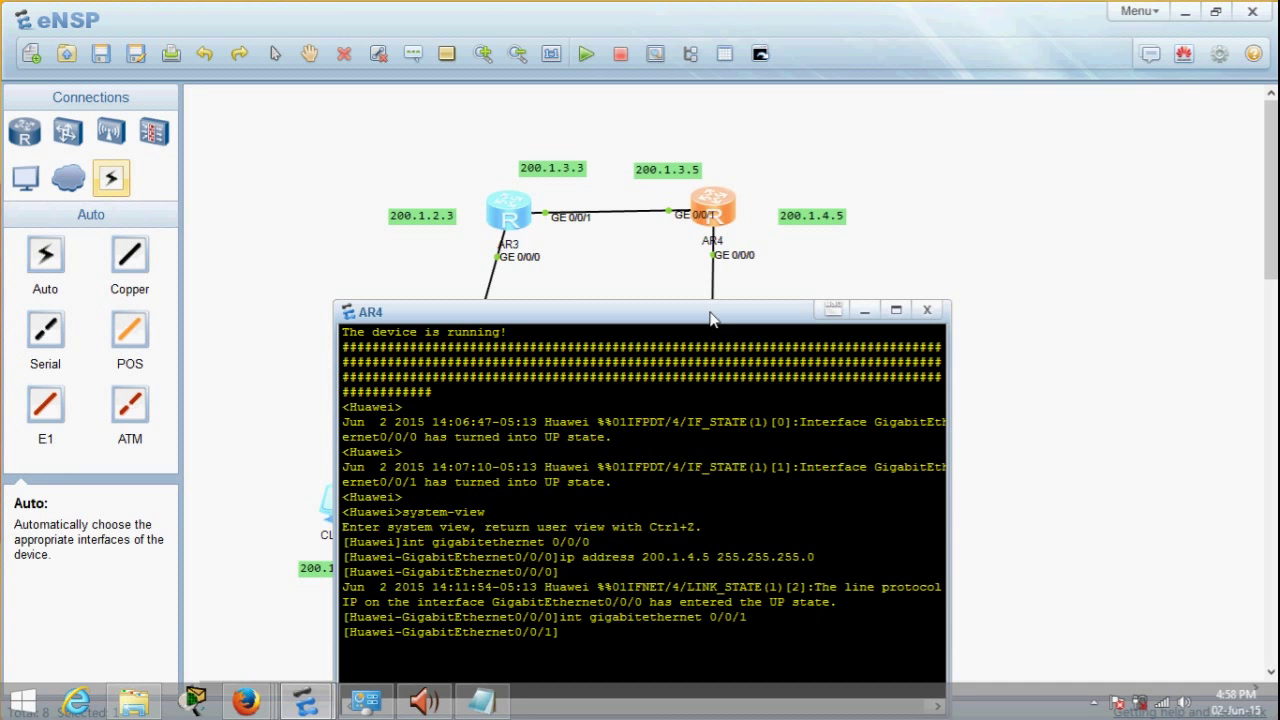
pyautogui.write('ip address 200.1.3.5')
pyautogui.write('255')
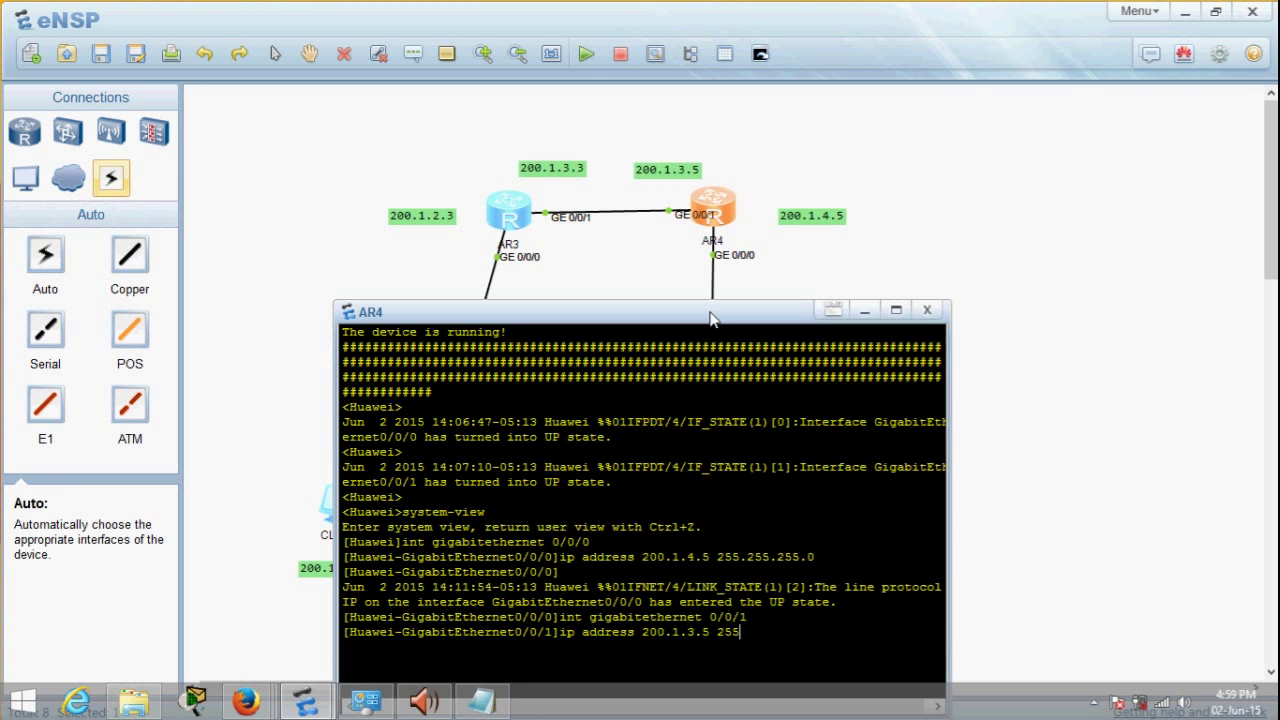
pyautogui.write('.255.255.0')
pyautogui.press('Return')
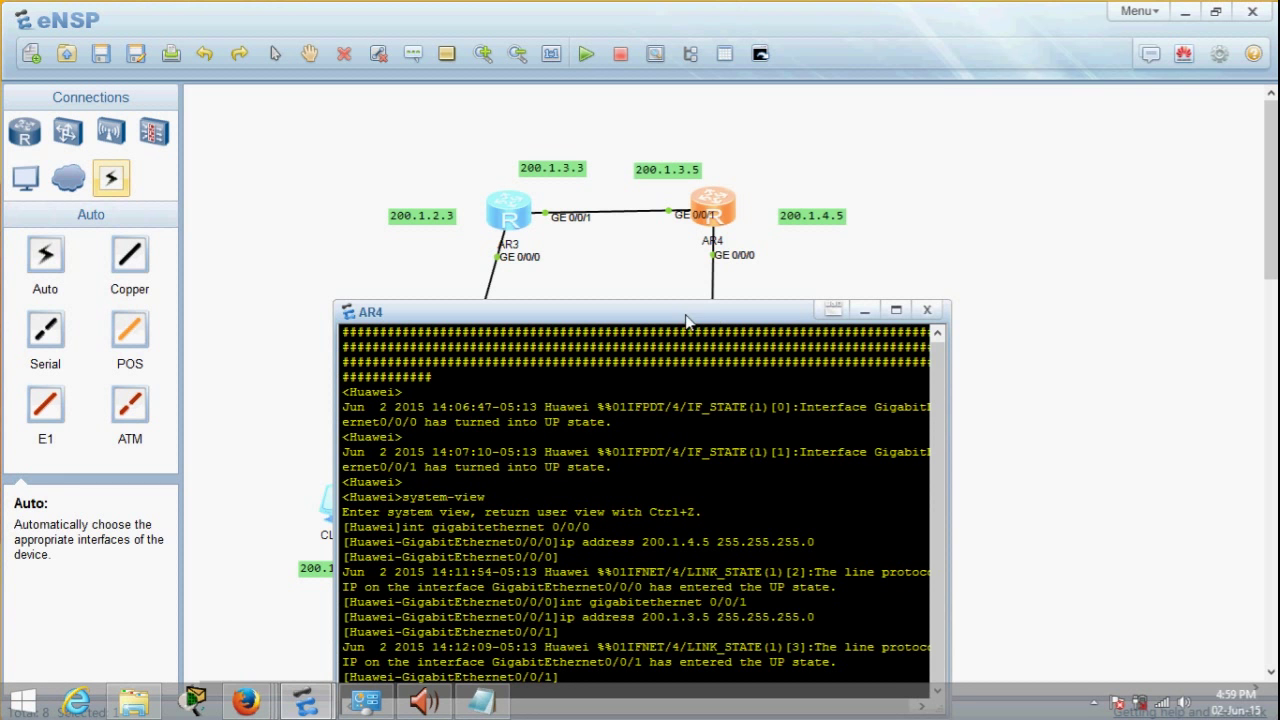
pyautogui.click(926, 313)
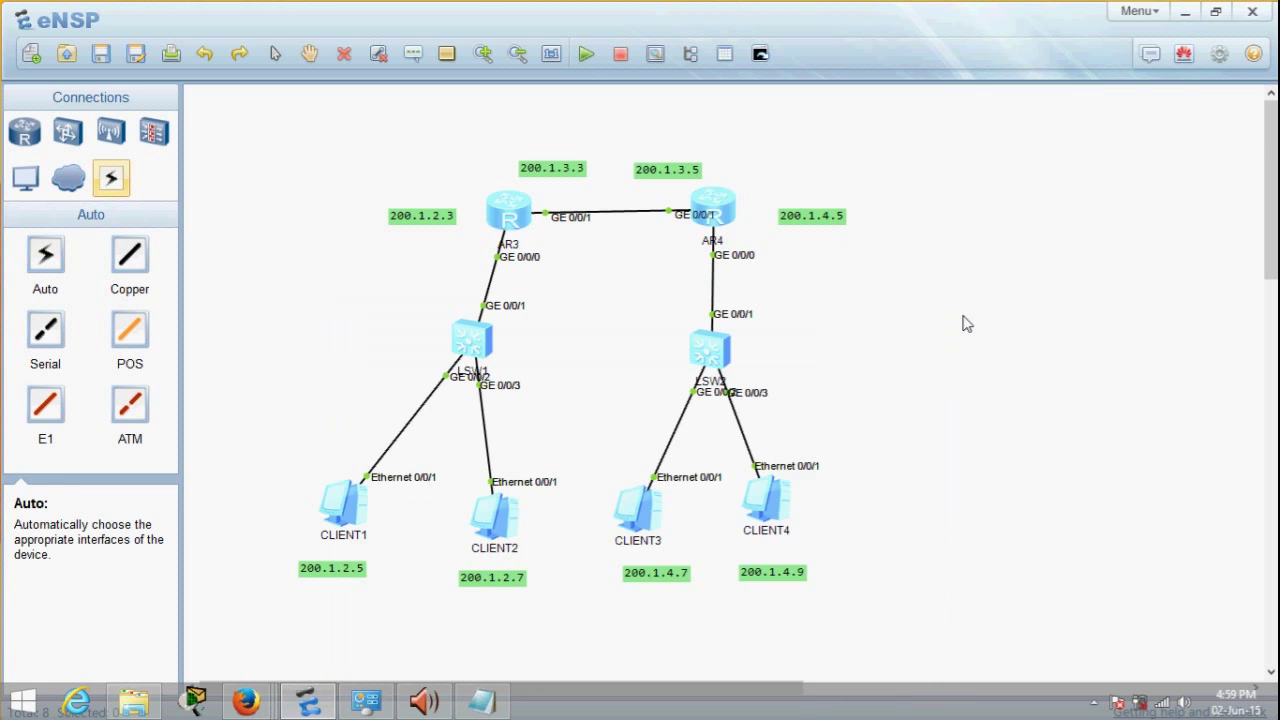
# - Open CLIENT1's configuration and set its static IPv4 address to 200.1.2.5
pyautogui.scroll(-3, 966, 323)
pyautogui.scroll(2, 983, 289)
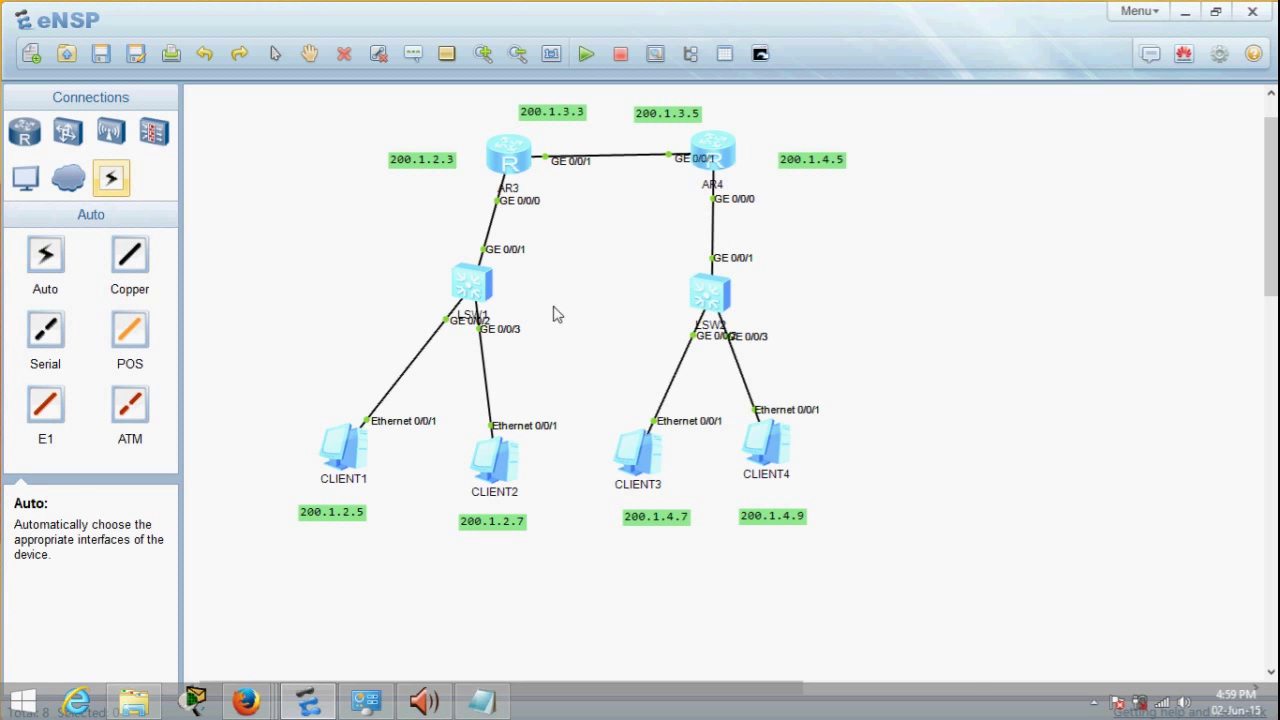
pyautogui.doubleClick(343, 452)
pyautogui.moveTo(557, 92); pyautogui.dragTo(967, 186)
pyautogui.click(838, 391)
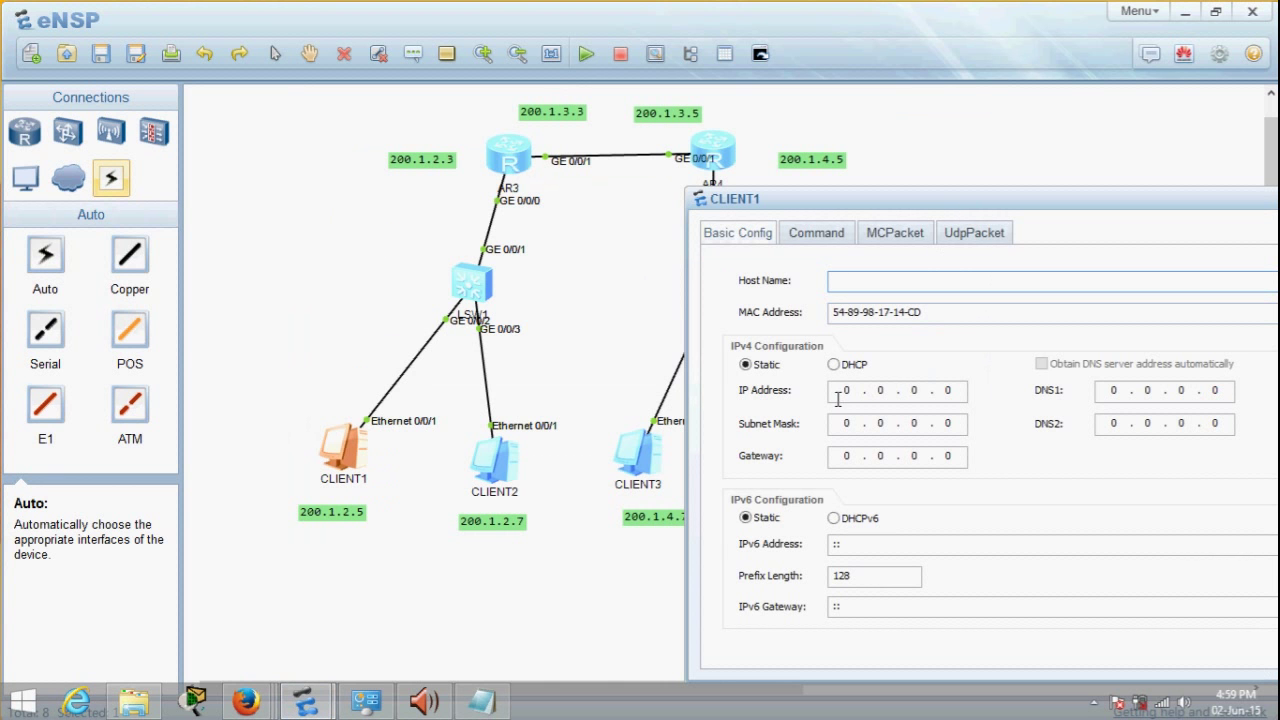
pyautogui.write('200 . ')
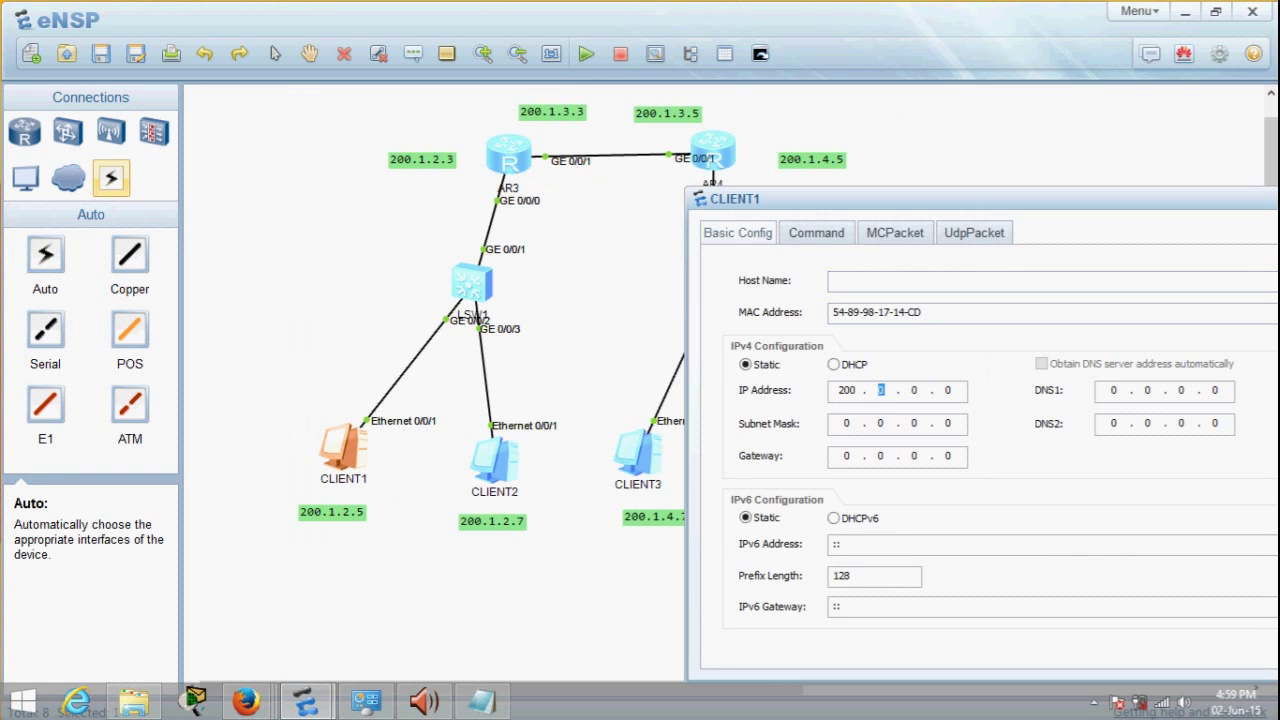
pyautogui.write('1 . 2 . 5')
# - Set CLIENT1's subnet mask to 255.255.255.0 and gateway to 200.1.2.3, apply the settings and close its window
pyautogui.click(846, 423)
pyautogui.write('255 . 255 . 255')
pyautogui.click(846, 456)
pyautogui.write('200 . 1 . 2 . 3')
pyautogui.doubleClick(1001, 210)
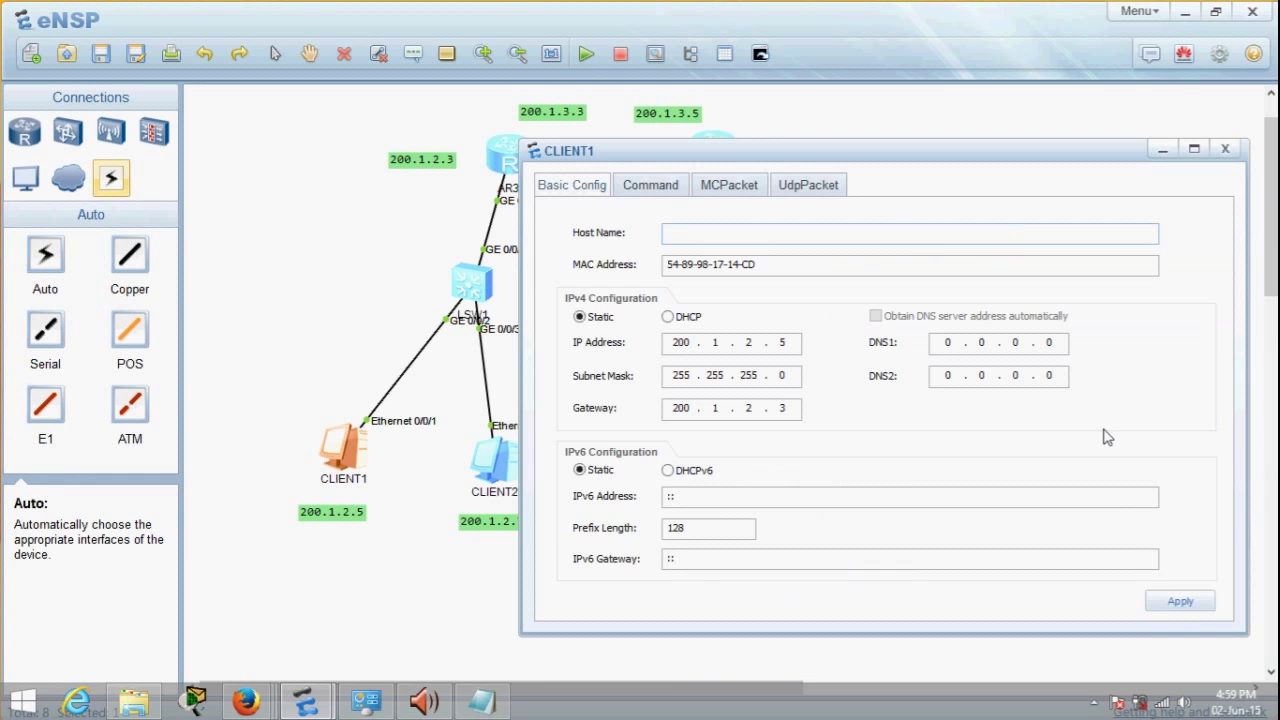
pyautogui.click(1225, 148)
# - Open CLIENT2's configuration and set its gateway to 200.1.2.3 and subnet mask to 255.255.255.0
pyautogui.doubleClick(495, 455)
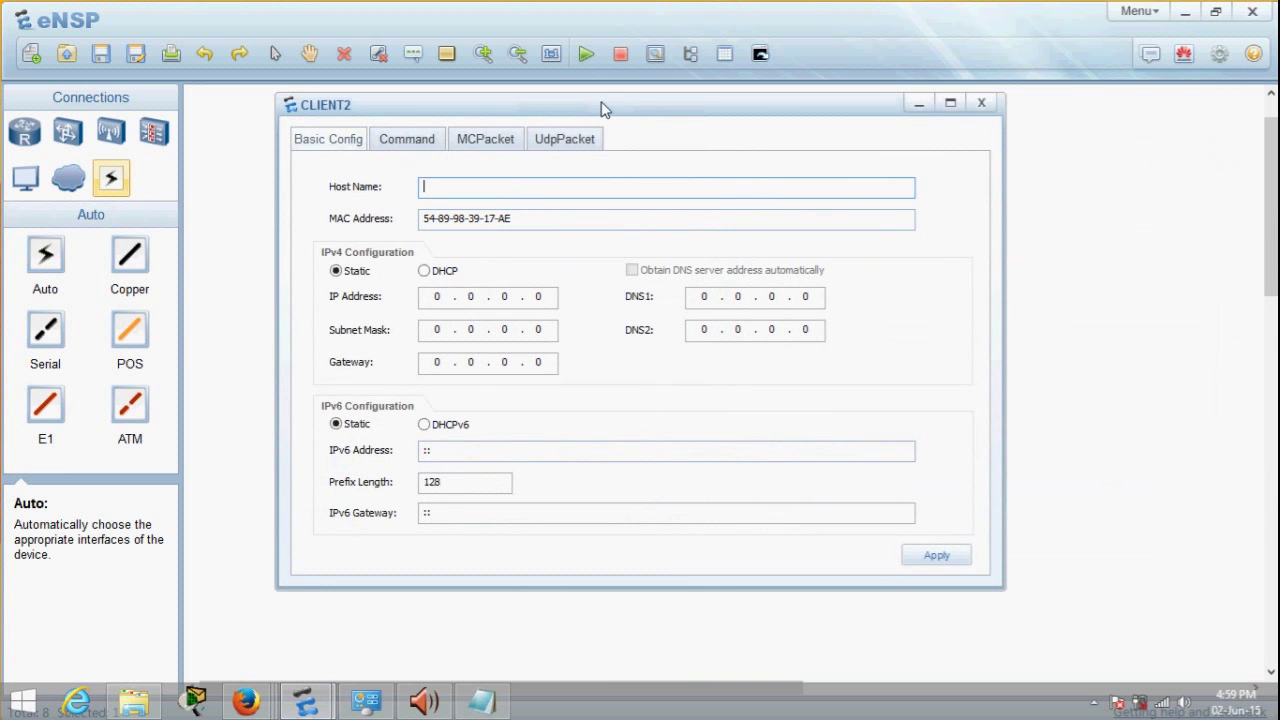
pyautogui.moveTo(600, 106); pyautogui.dragTo(958, 212)
pyautogui.click(793, 468)
pyautogui.write('200 . ')
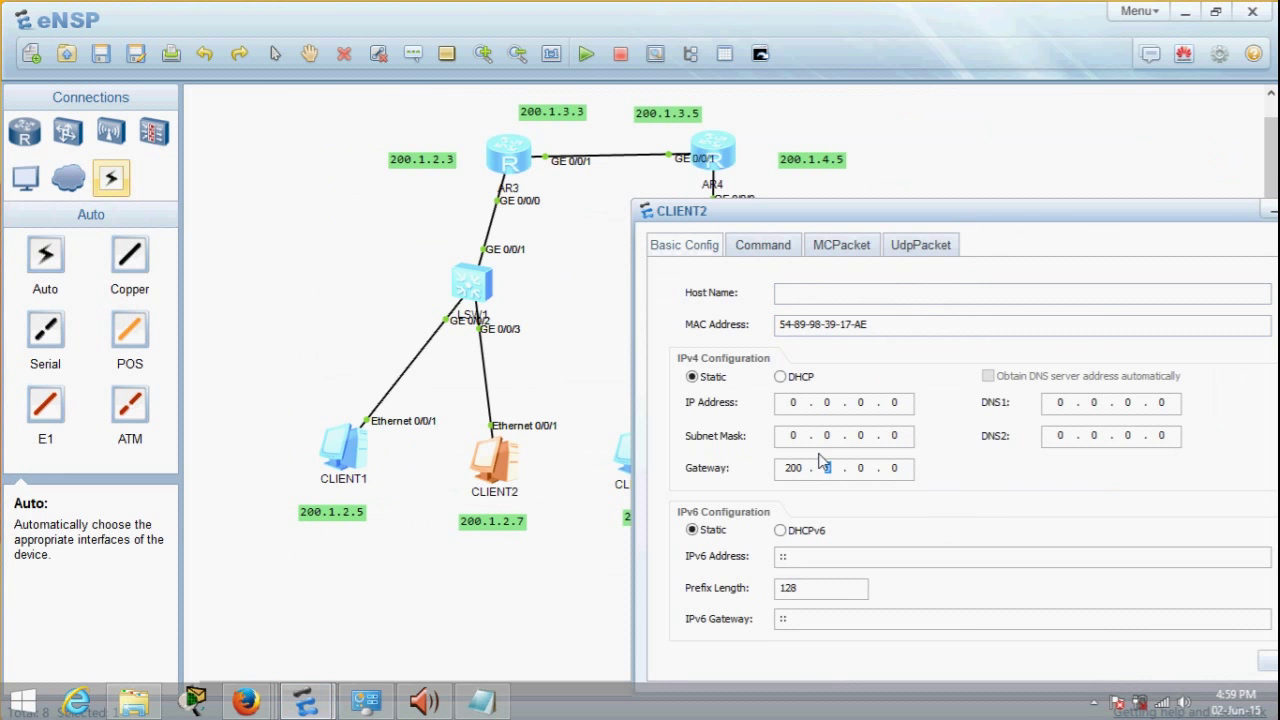
pyautogui.write('1 . 2 . 3')
pyautogui.click(791, 435)
pyautogui.write('255 . 255 . 255 .')
# - Set CLIENT2's IPv4 address to 200.1.2.7, apply the settings and close its window
pyautogui.click(793, 400)
pyautogui.write('2001.2')
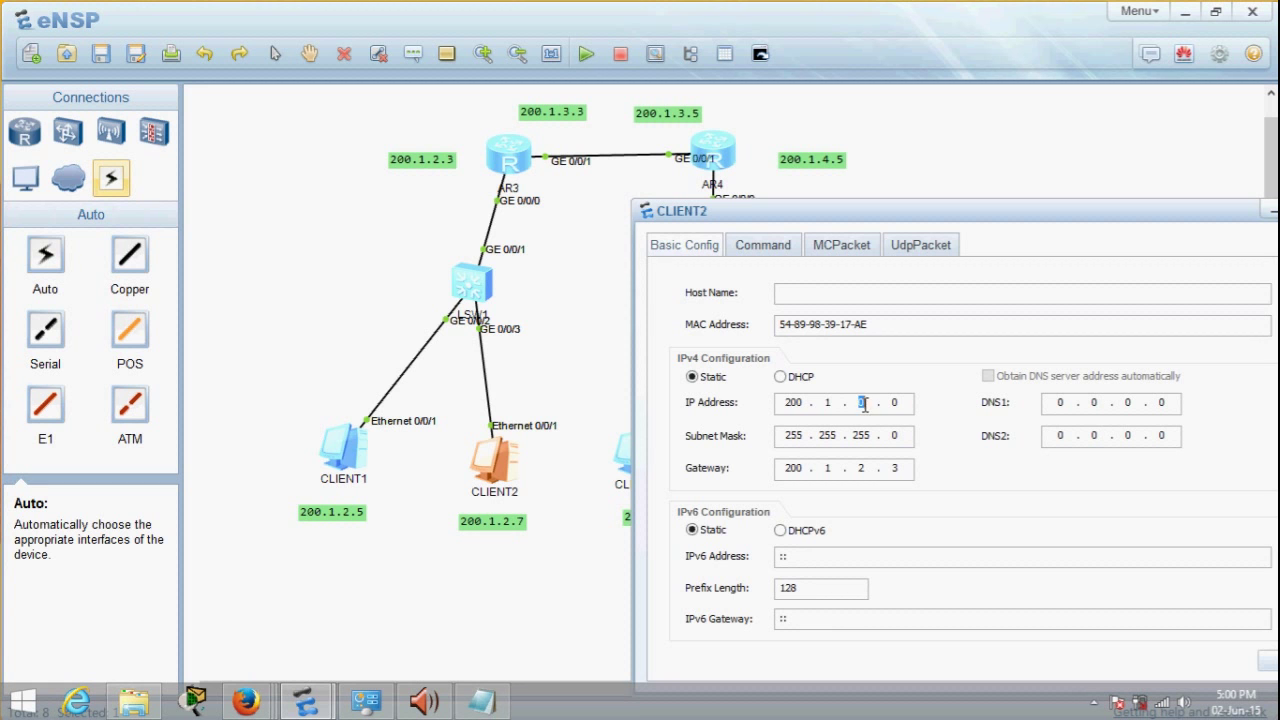
pyautogui.write('7')
pyautogui.moveTo(972, 213); pyautogui.dragTo(804, 169)
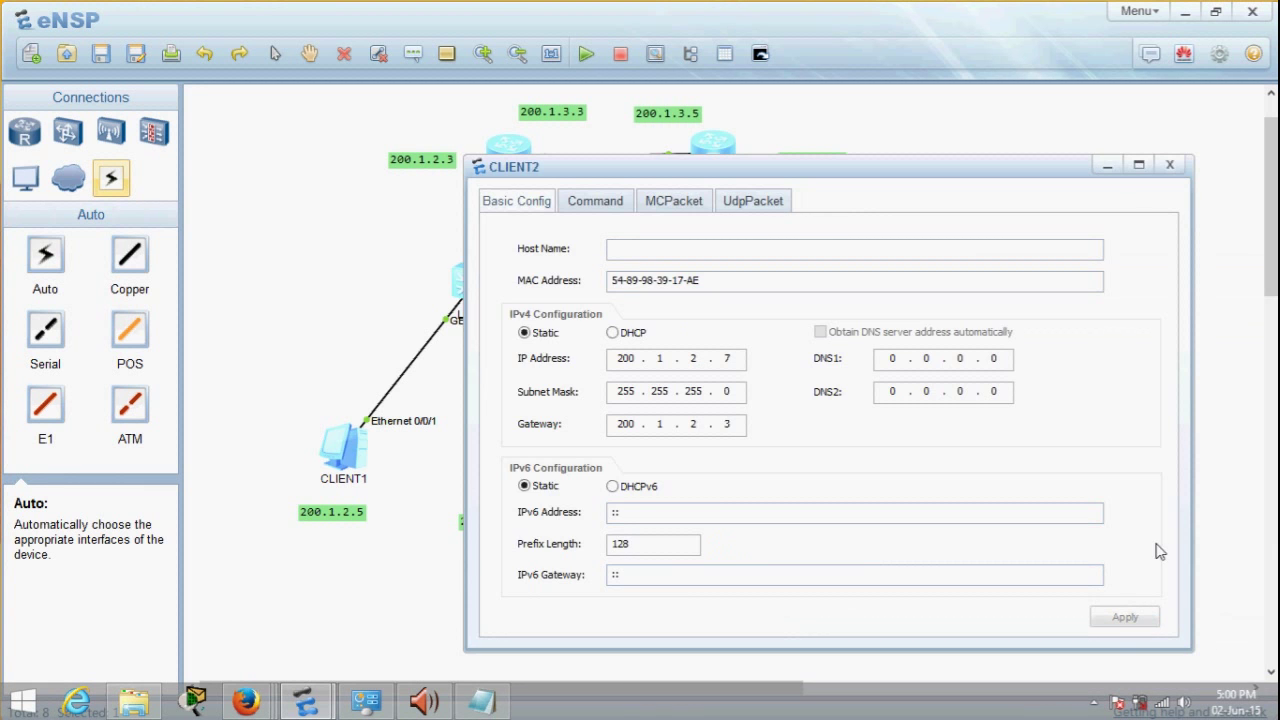
pyautogui.click(1169, 164)
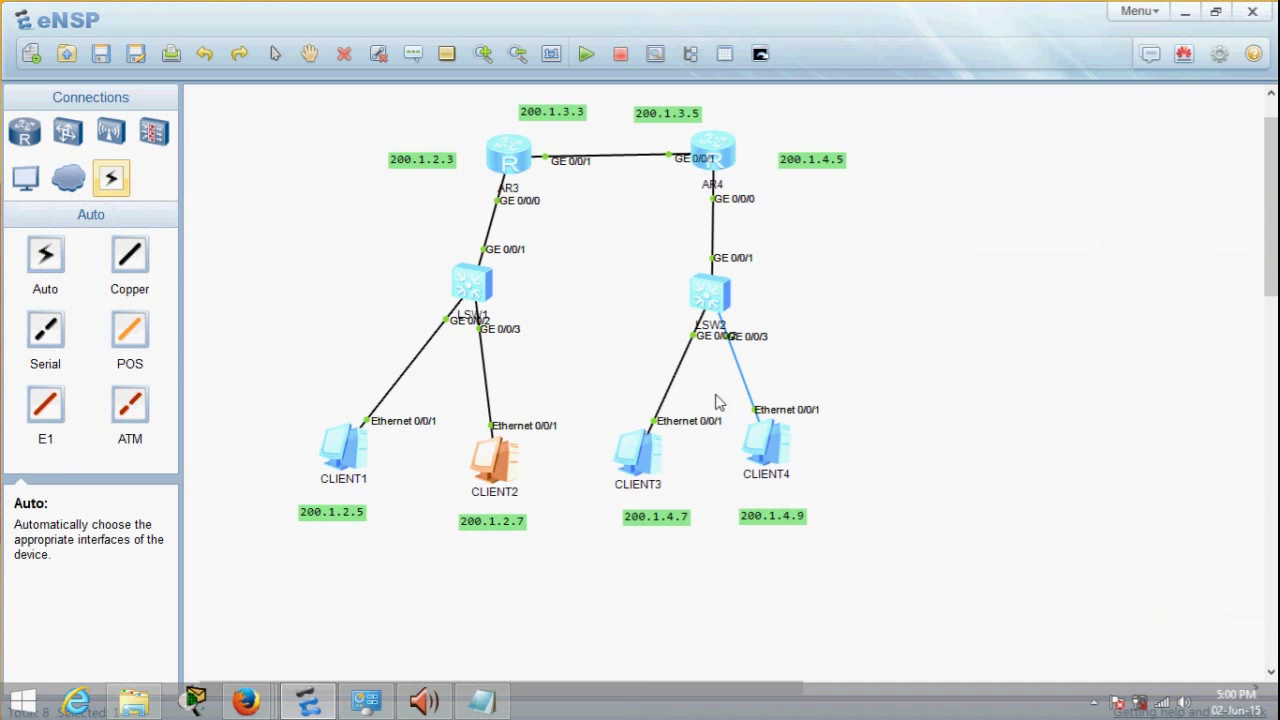
# - Open CLIENT1's command line and ping CLIENT2 at 200.1.2.7
pyautogui.click(544, 490)
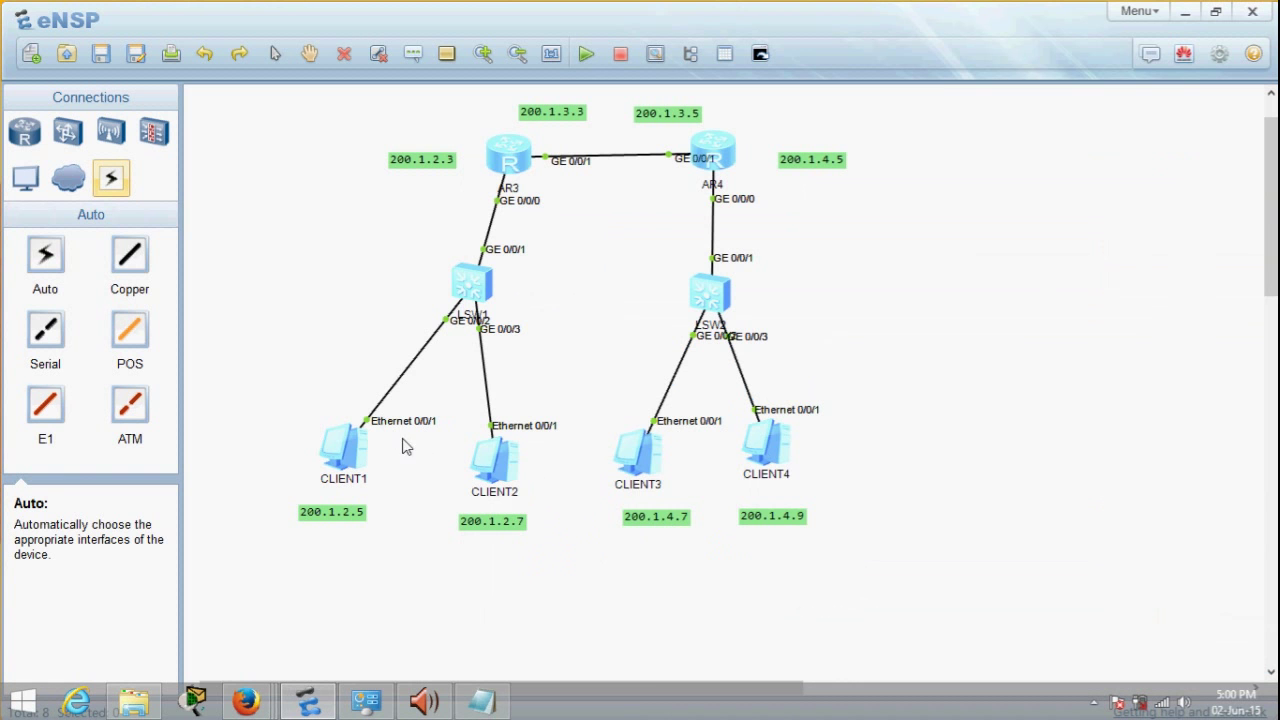
pyautogui.doubleClick(330, 483)
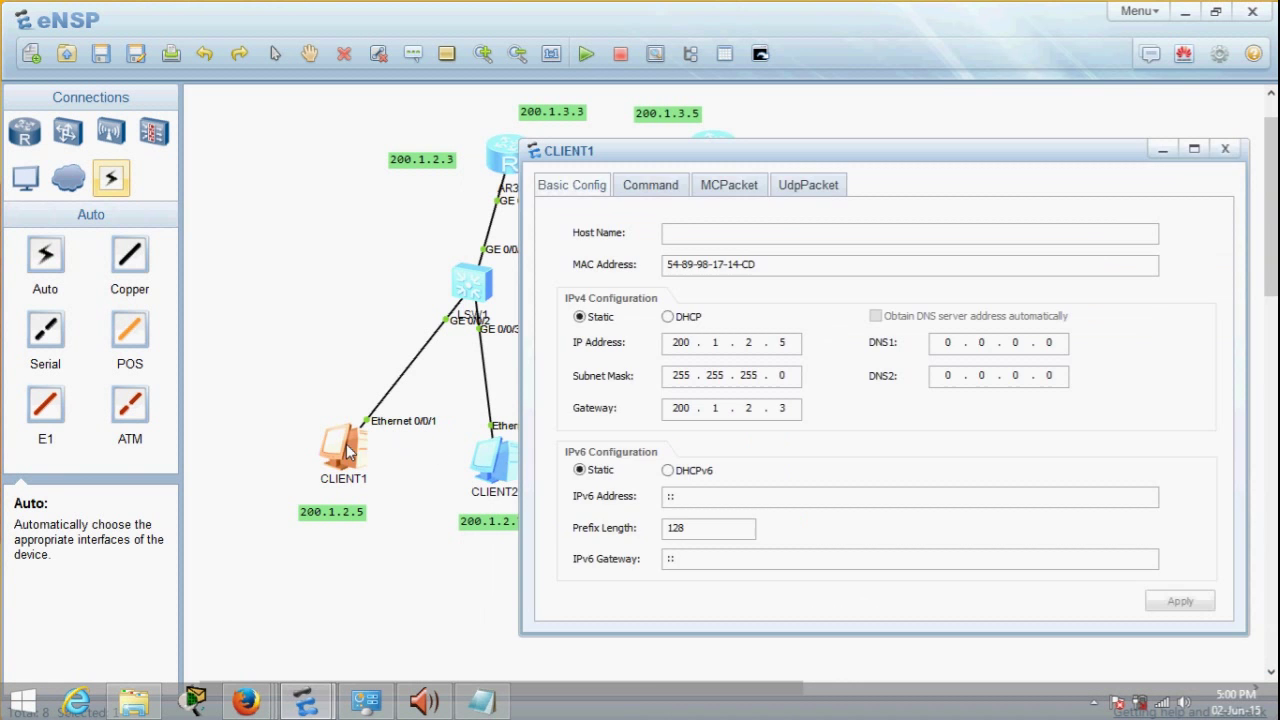
pyautogui.click(651, 185)
pyautogui.moveTo(763, 231); pyautogui.dragTo(846, 308)
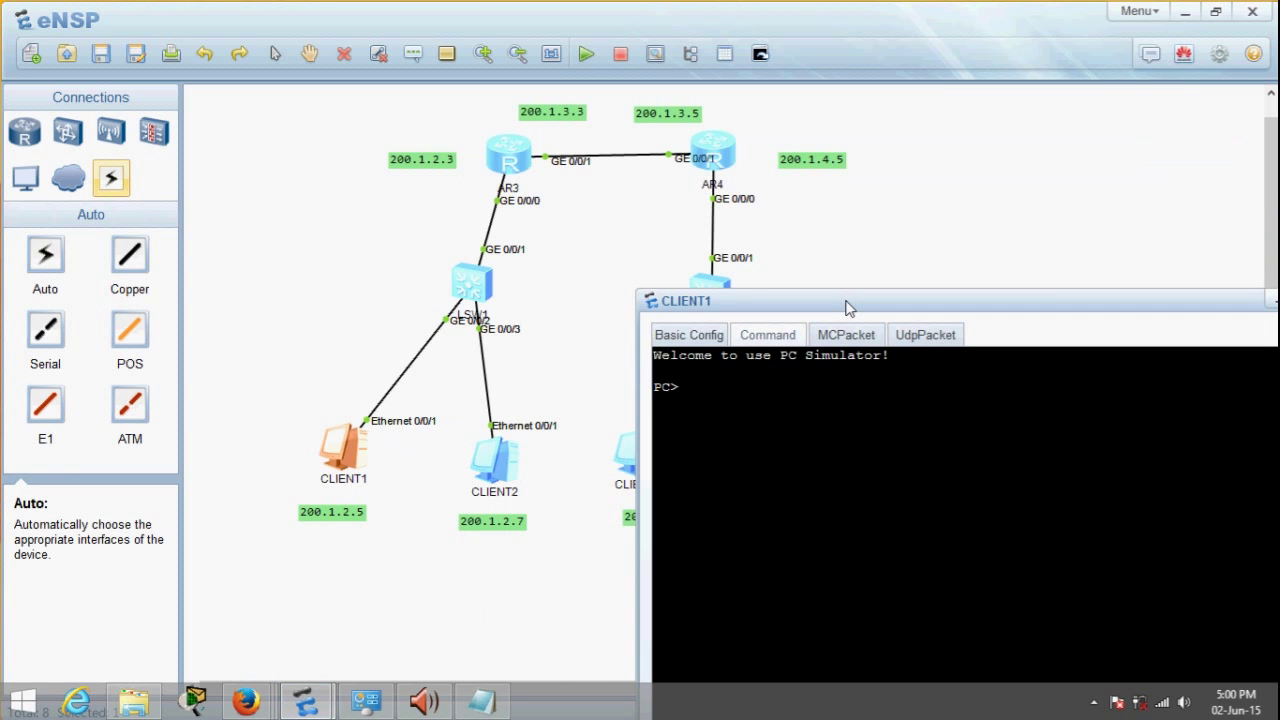
pyautogui.write('ping 200.1.2.7')
pyautogui.press('Return')
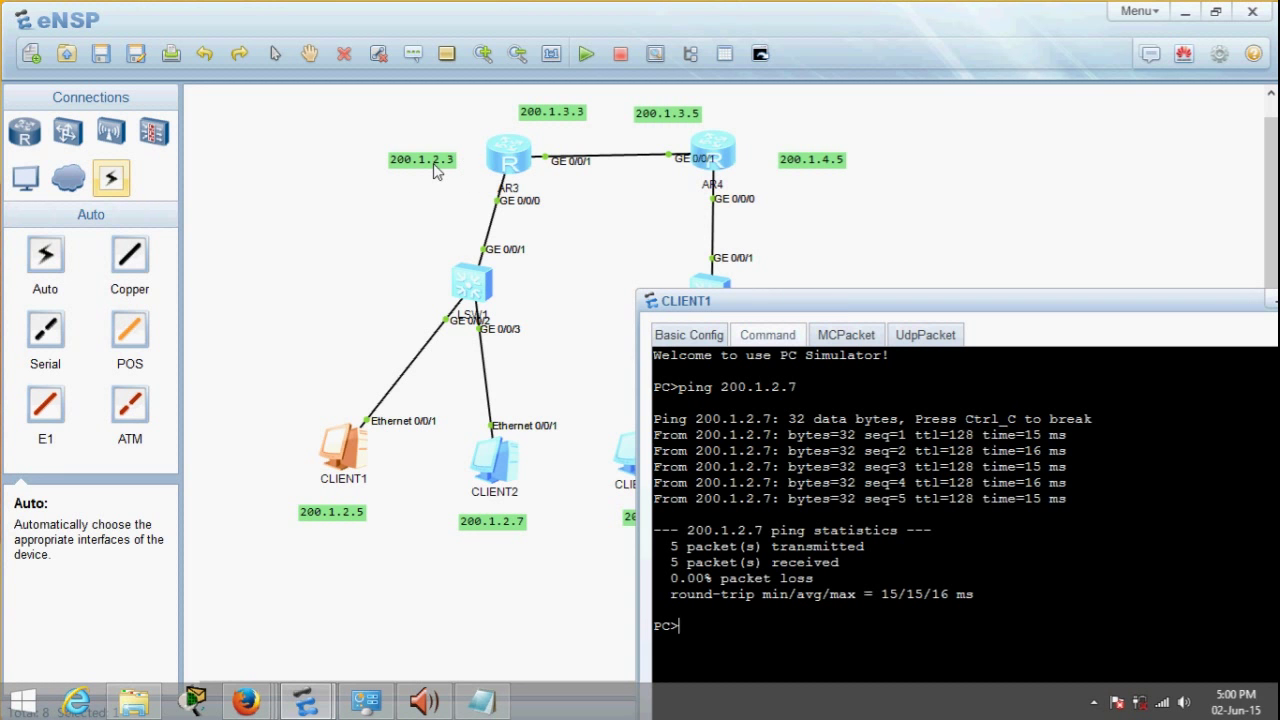
# - Ping the gateway 200.1.2.3 from CLIENT1, and close the client window
pyautogui.press('Up')
pyautogui.write('3')
pyautogui.press('Return')
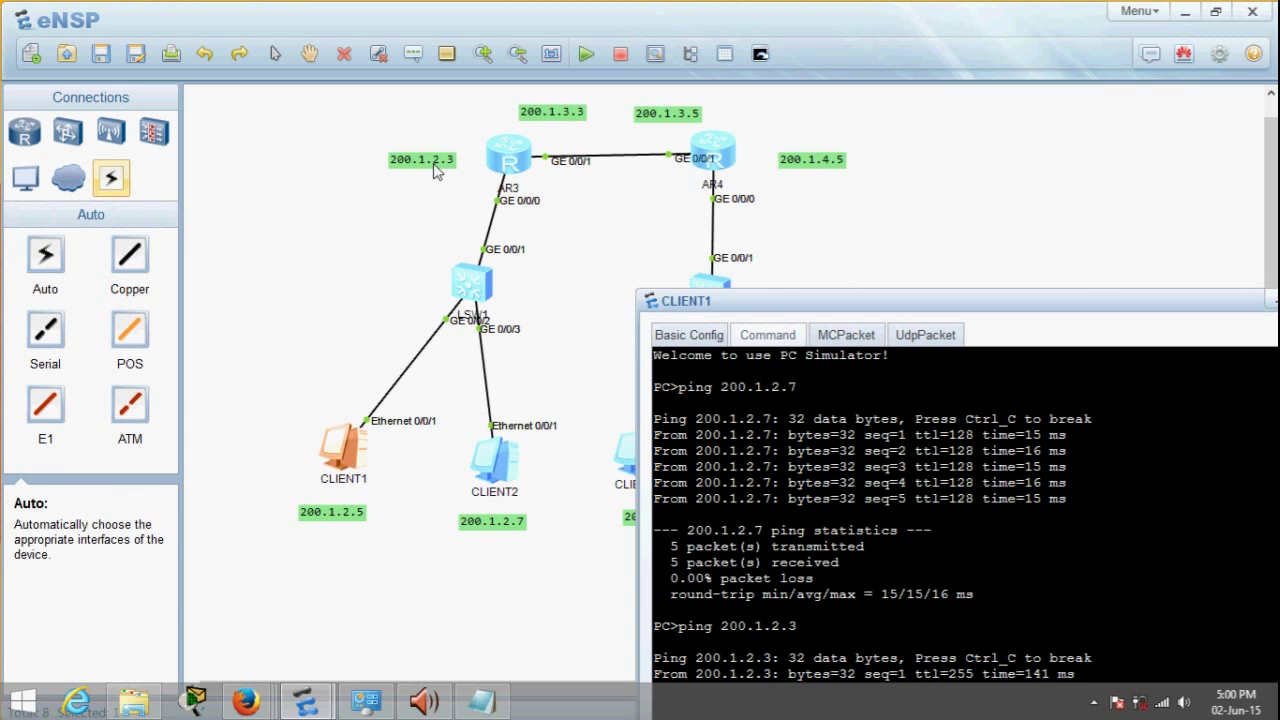
pyautogui.moveTo(783, 300); pyautogui.dragTo(515, 285)
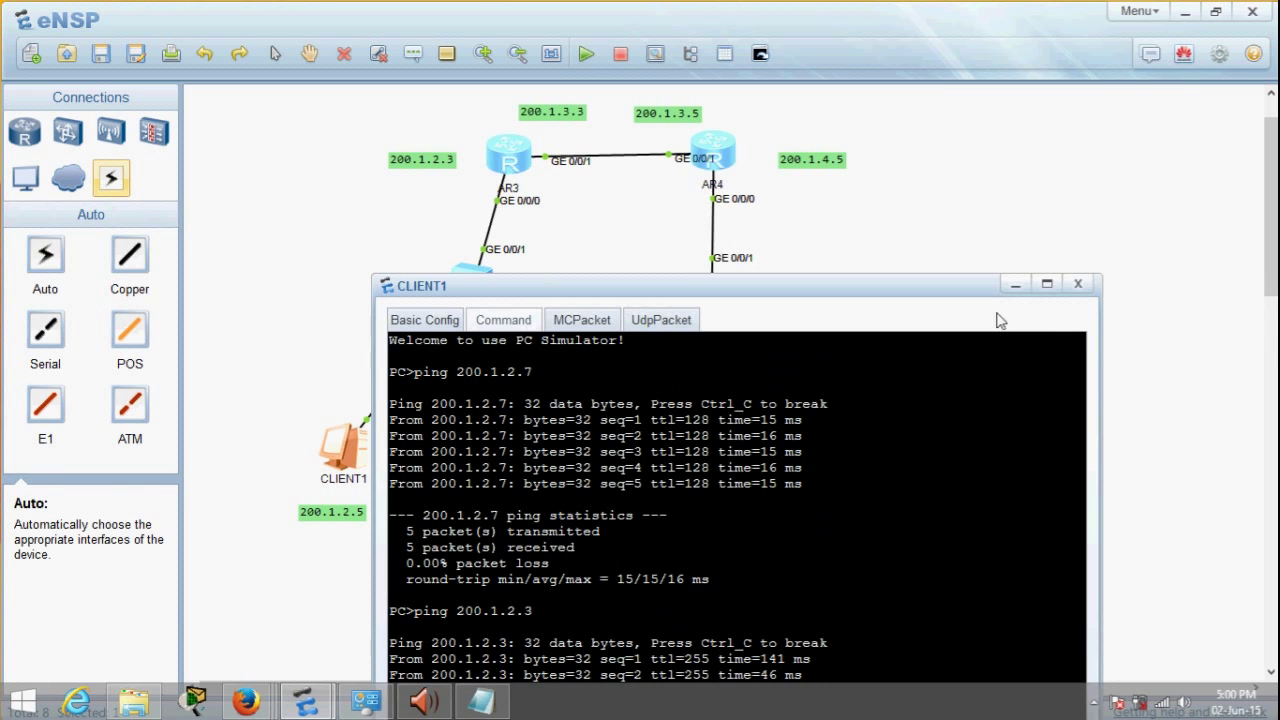
pyautogui.click(1092, 286)
# - Open CLIENT3's configuration and set its static IPv4 address to 200.1.4.7
pyautogui.doubleClick(640, 455)
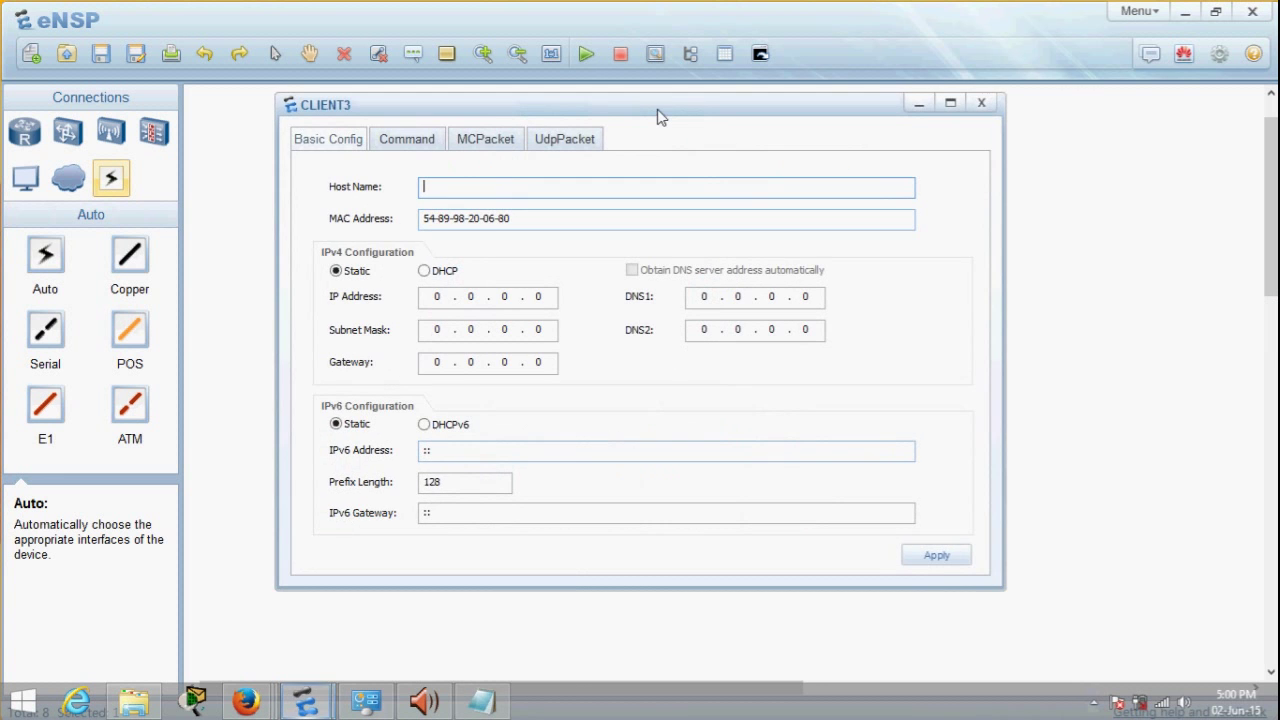
pyautogui.moveTo(658, 117); pyautogui.dragTo(953, 418)
pyautogui.moveTo(795, 425); pyautogui.dragTo(1006, 205)
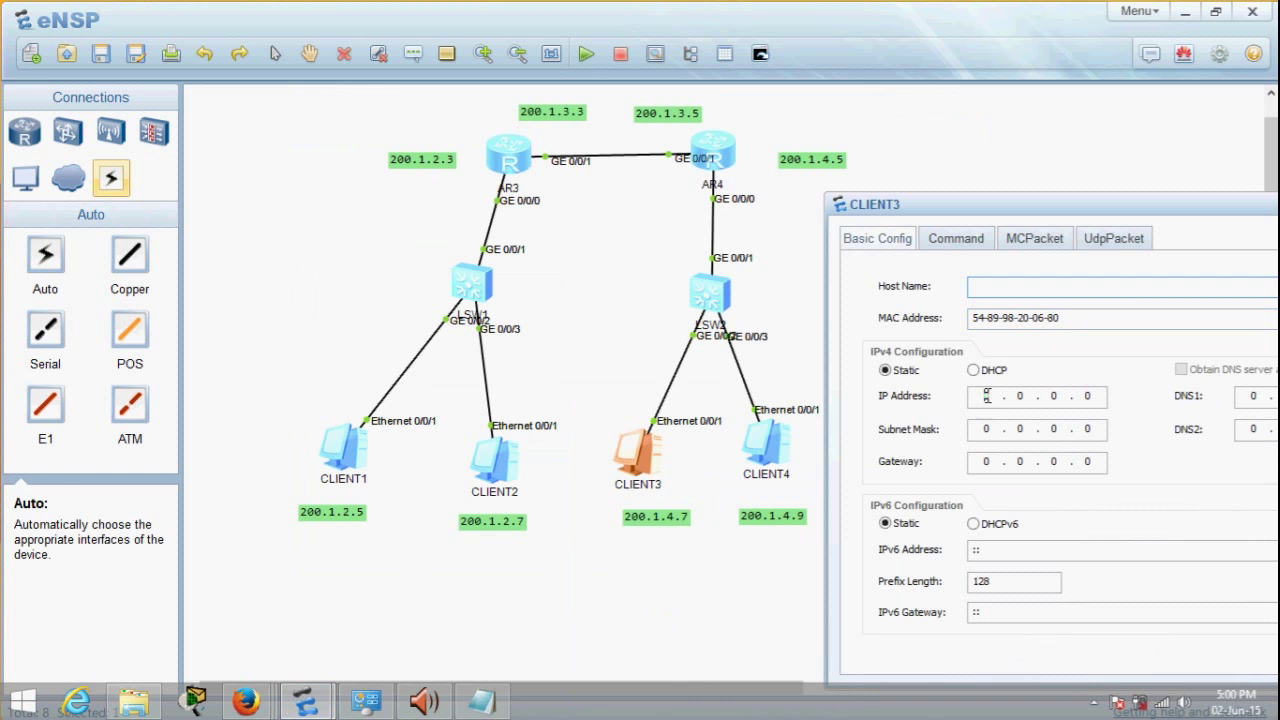
pyautogui.click(986, 396)
pyautogui.write('200 . 1 ')
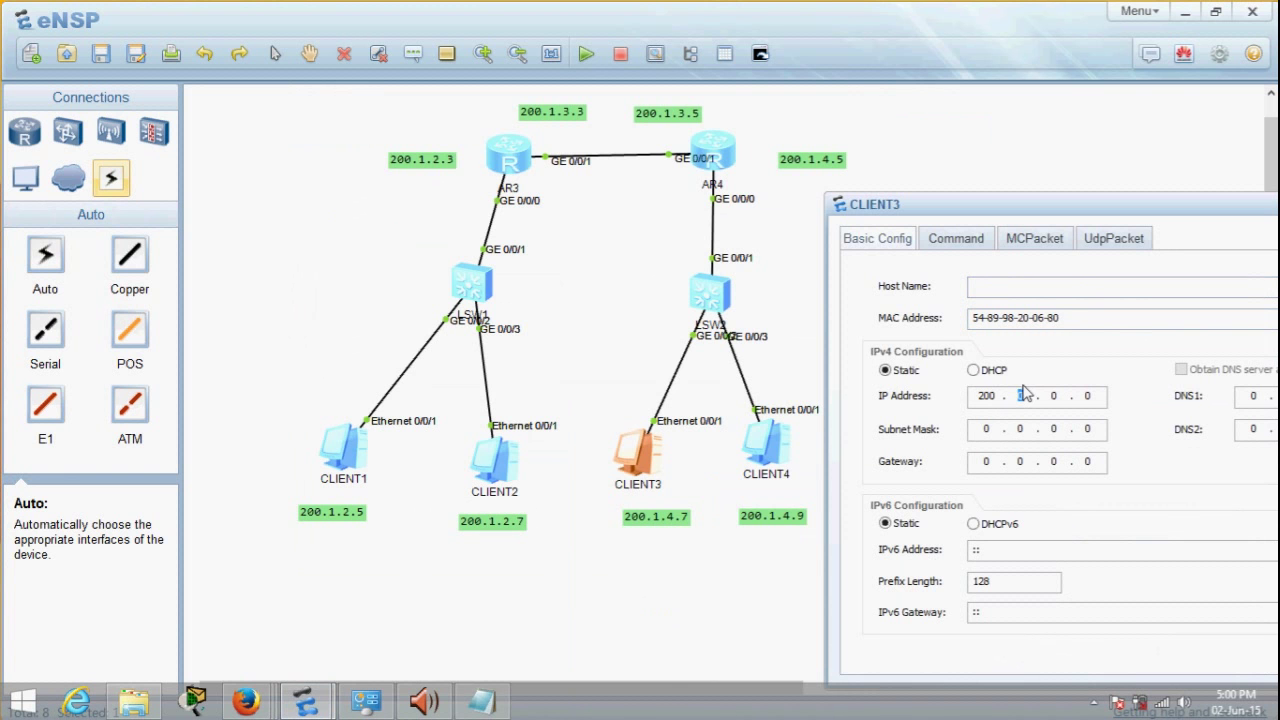
pyautogui.write('. 4 . 7')
# - Set CLIENT3's subnet mask to 255.255.255.0 and gateway to 200.1.4.5, apply the settings and close its window
pyautogui.click(998, 428)
pyautogui.write('255 . 255 . 255 .')
pyautogui.click(984, 462)
pyautogui.write('200 . 1 . 4 . 5')
pyautogui.moveTo(1069, 212); pyautogui.dragTo(877, 165)
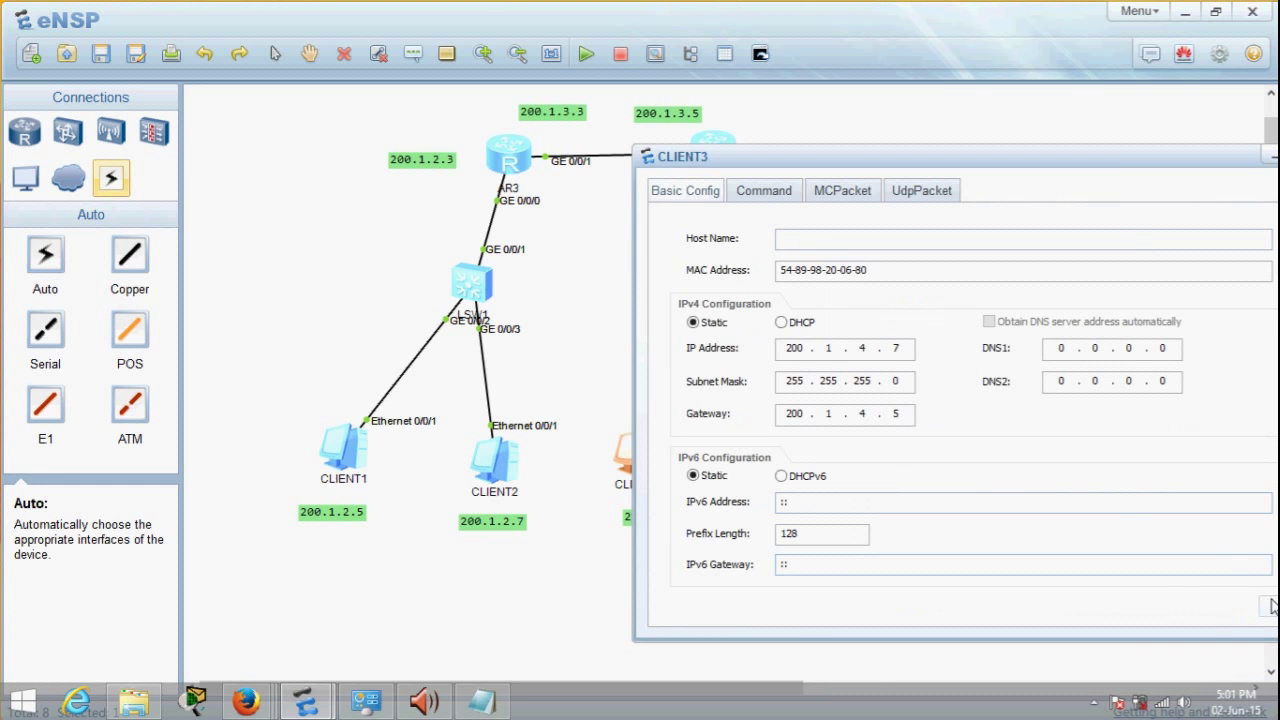
pyautogui.moveTo(1109, 166); pyautogui.dragTo(917, 191)
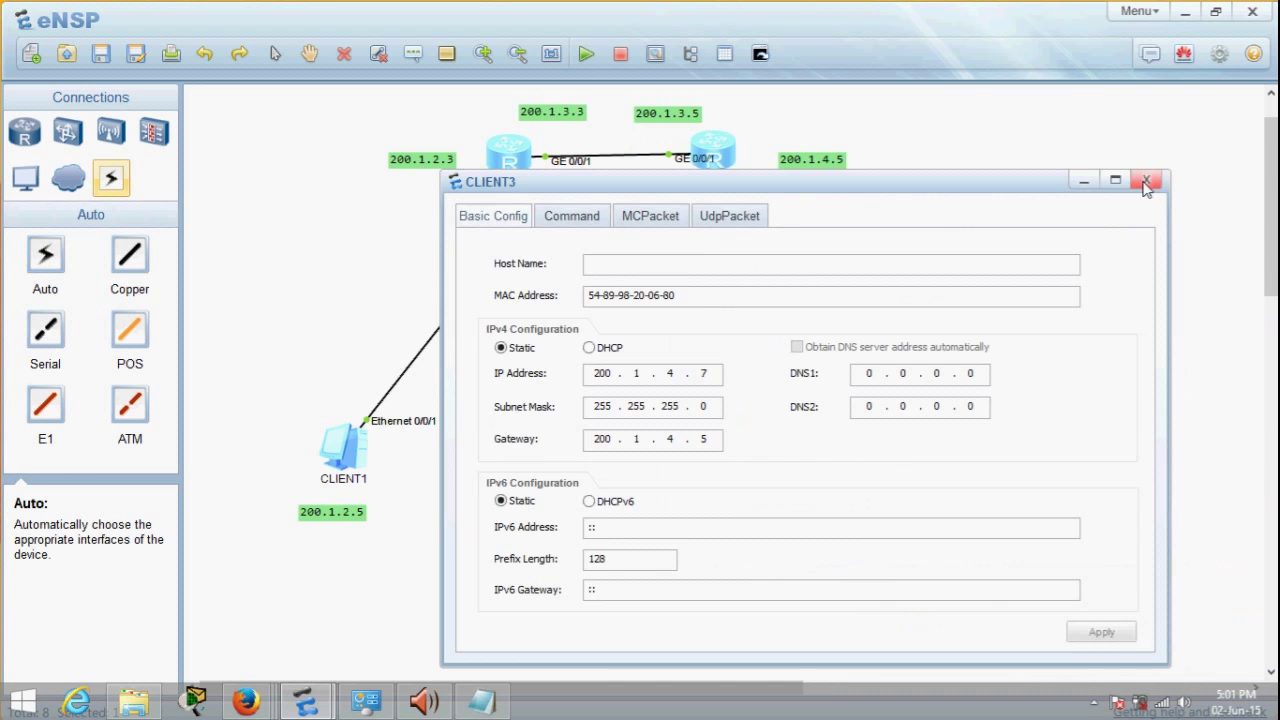
pyautogui.click(1146, 181)
# - Open CLIENT4's configuration and set its static IPv4 address to 200.1.4.9
pyautogui.doubleClick(789, 438)
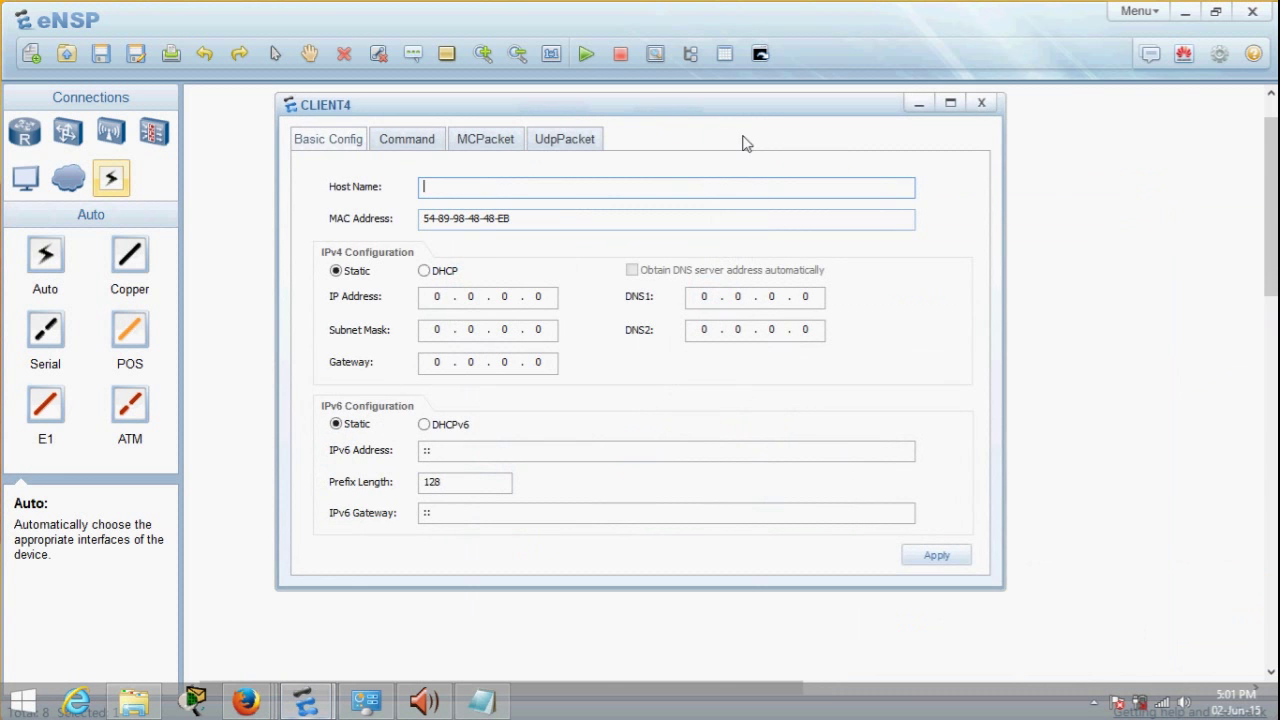
pyautogui.moveTo(744, 108); pyautogui.dragTo(1222, 228)
pyautogui.click(931, 424)
pyautogui.moveTo(945, 220); pyautogui.dragTo(1112, 258)
pyautogui.write('200 . ')
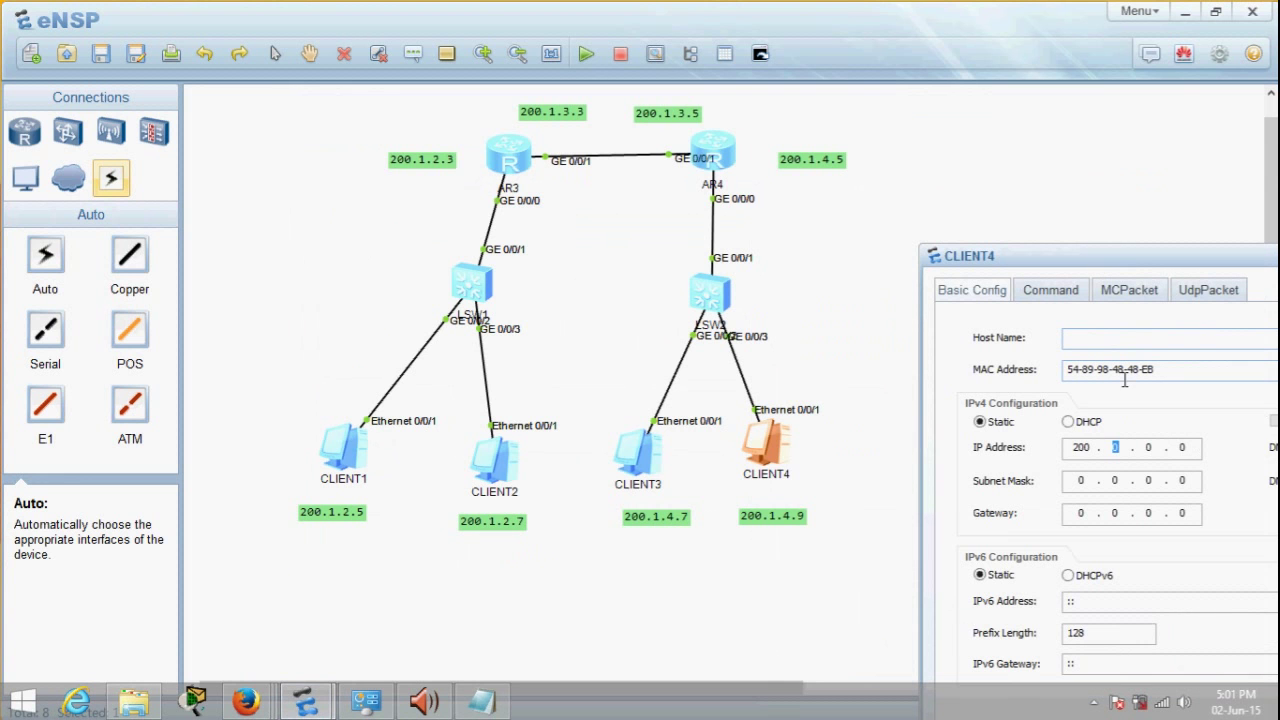
pyautogui.write('1')
pyautogui.press('.')
pyautogui.write('4')
pyautogui.press('.')
pyautogui.write('9')
# - Set CLIENT4's subnet mask to 255.255.255.0 and gateway to 200.1.4.5, and apply the settings
pyautogui.click(1080, 481)
pyautogui.write('255 . 255 . 255')
pyautogui.click(1081, 513)
pyautogui.write('200 . 1 . 4 . 5')
pyautogui.moveTo(1176, 264); pyautogui.dragTo(810, 160)
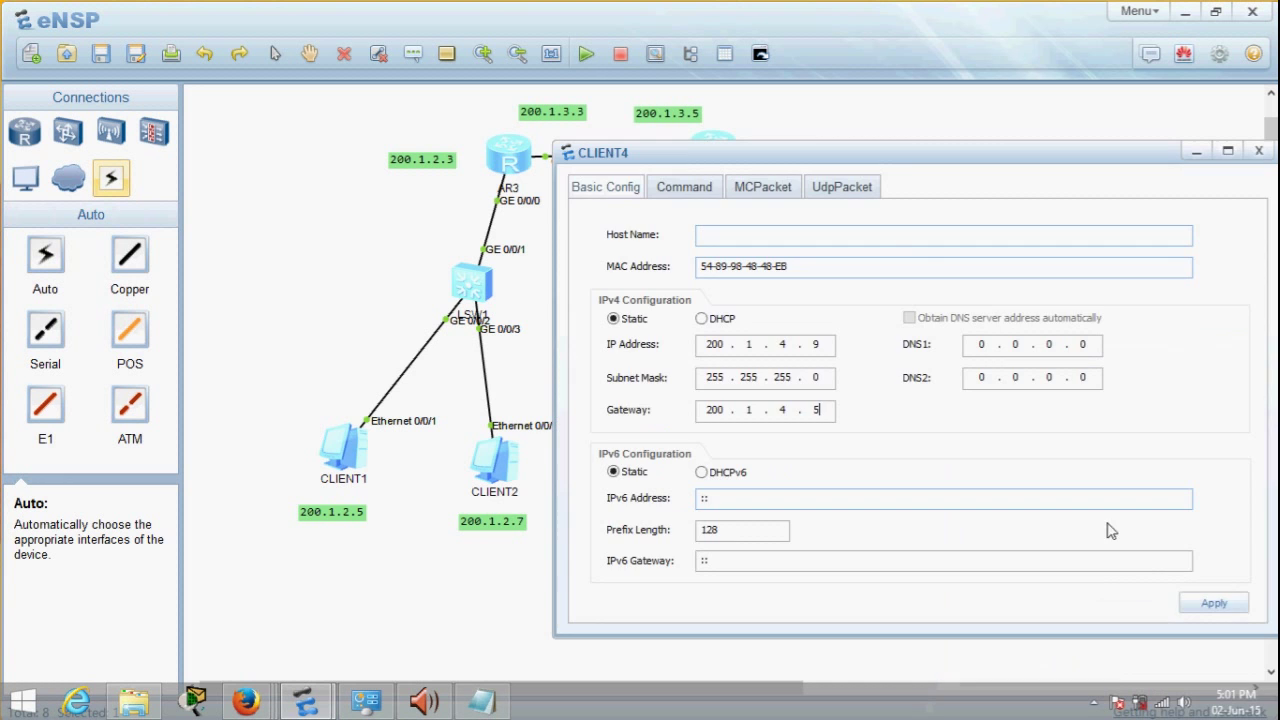
pyautogui.click(1205, 605)
# - Open CLIENT4's command line and ping CLIENT3 at 200.1.4.7
pyautogui.click(686, 187)
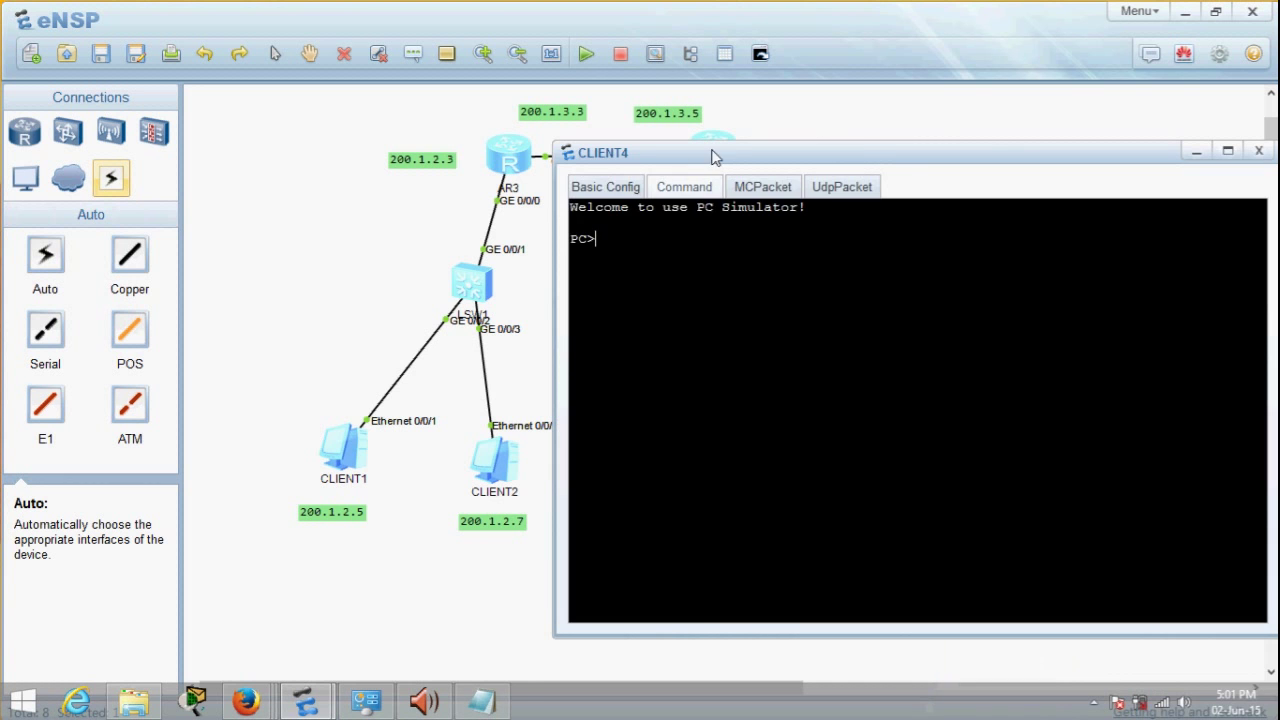
pyautogui.moveTo(717, 152); pyautogui.dragTo(1041, 310)
pyautogui.click(955, 423)
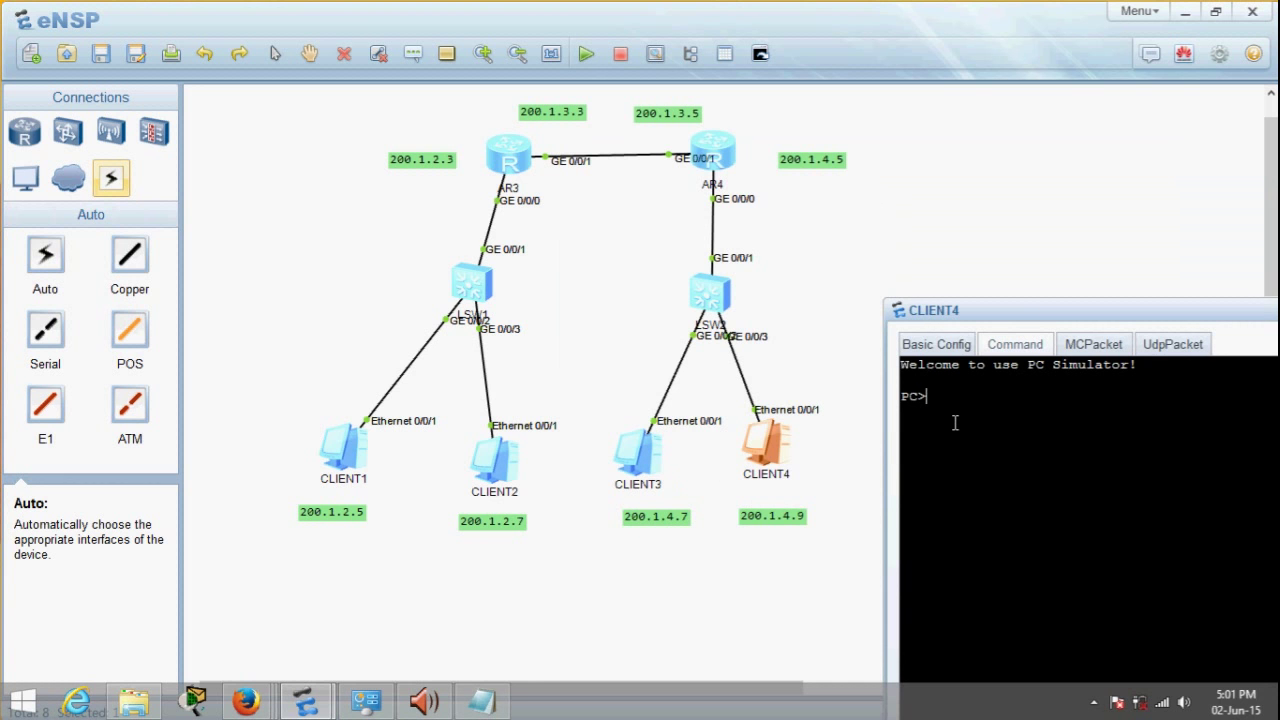
pyautogui.write('ping ')
pyautogui.write('19')
pyautogui.write('2')
pyautogui.write('00.')
pyautogui.write('1.47')
pyautogui.press('Return')
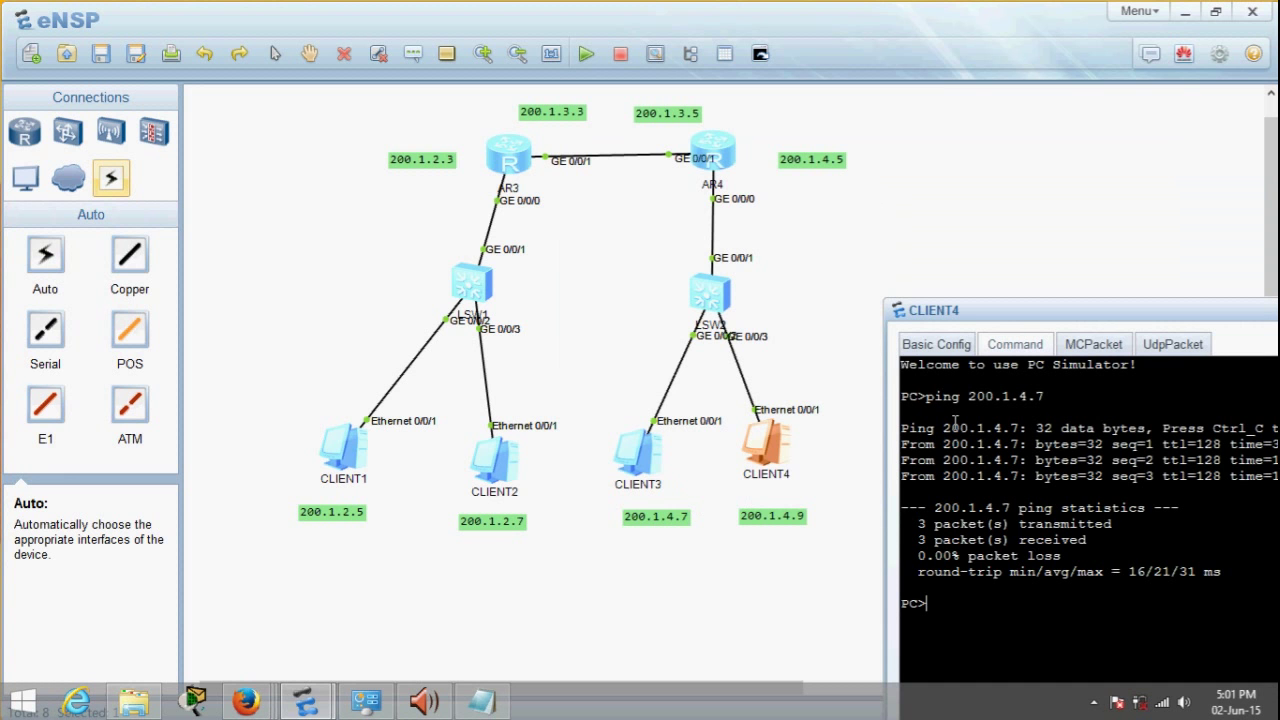
# - Ping the gateway 200.1.4.5 from CLIENT4
pyautogui.press('Up')
pyautogui.press('BackSpace')
pyautogui.press('BackSpace')
pyautogui.press('BackSpace')
pyautogui.write('5')
pyautogui.press('Return')
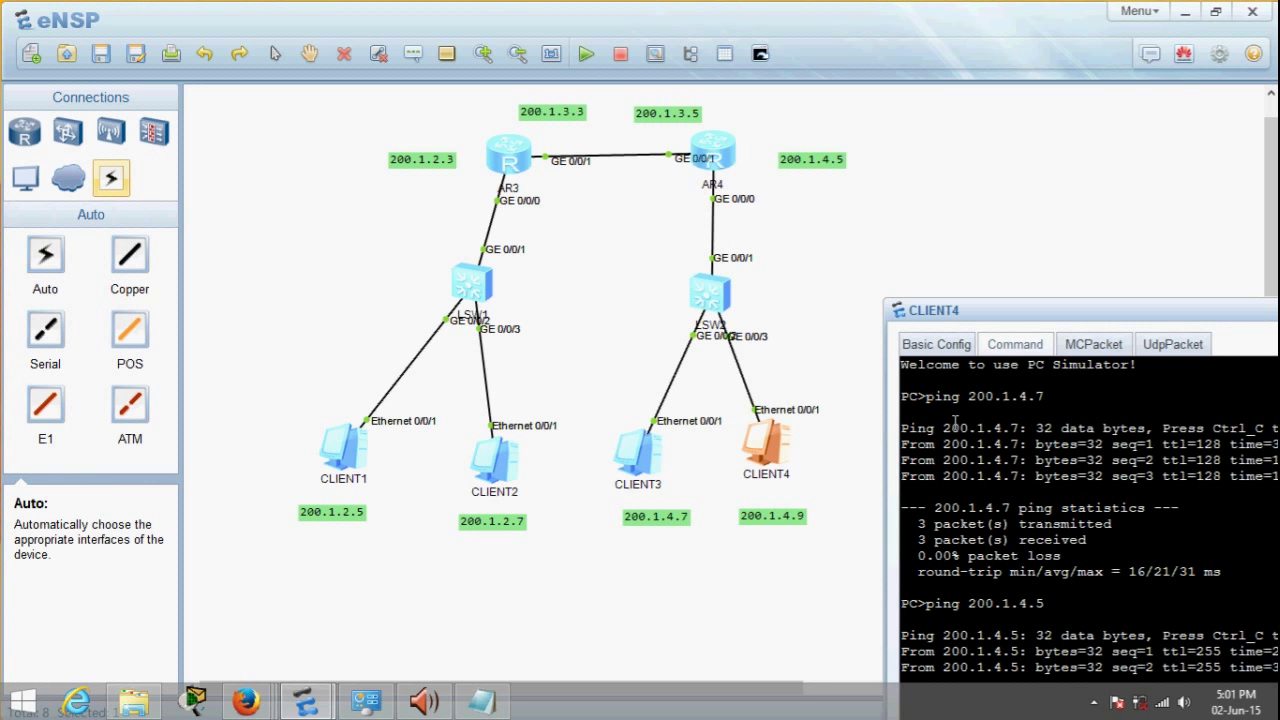
pyautogui.moveTo(970, 311); pyautogui.dragTo(884, 120)
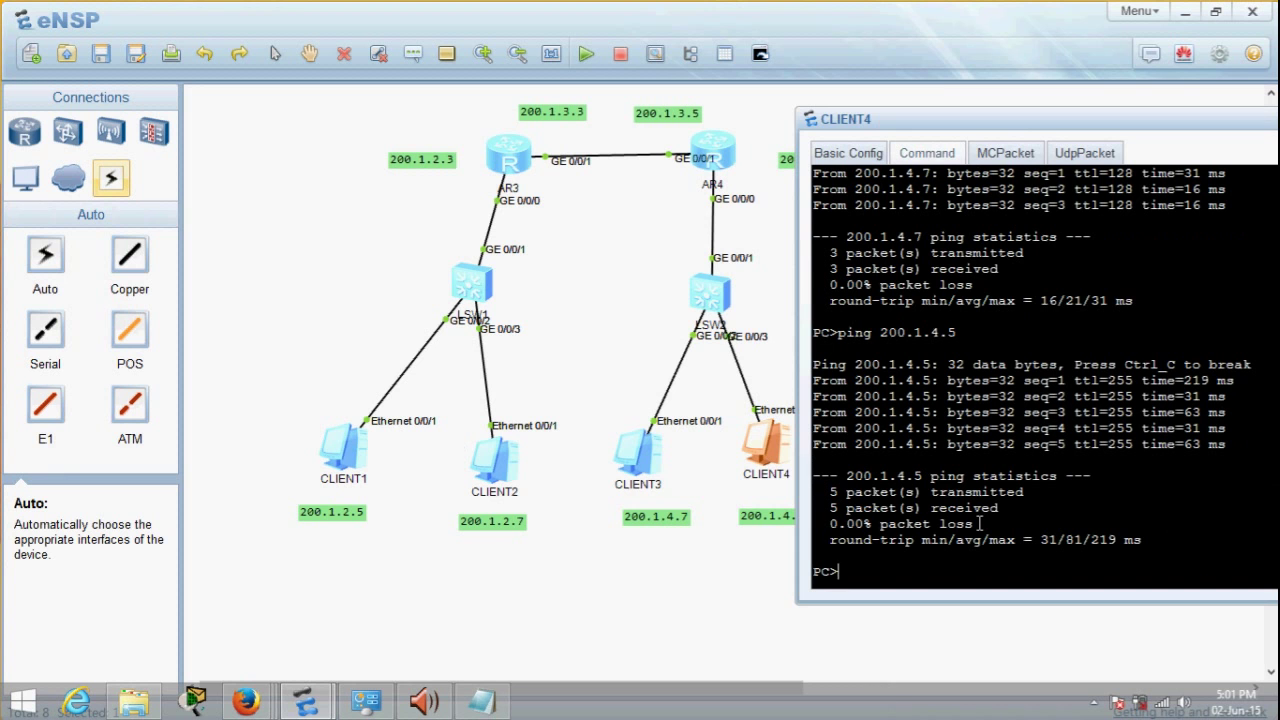
# - Ping CLIENT2 at 200.1.2.7 from CLIENT4 to test reachability across the routers
pyautogui.press('Up')
pyautogui.press('BackSpace')
pyautogui.press('BackSpace')
pyautogui.press('BackSpace')
pyautogui.write('2.7')
pyautogui.press('Return')
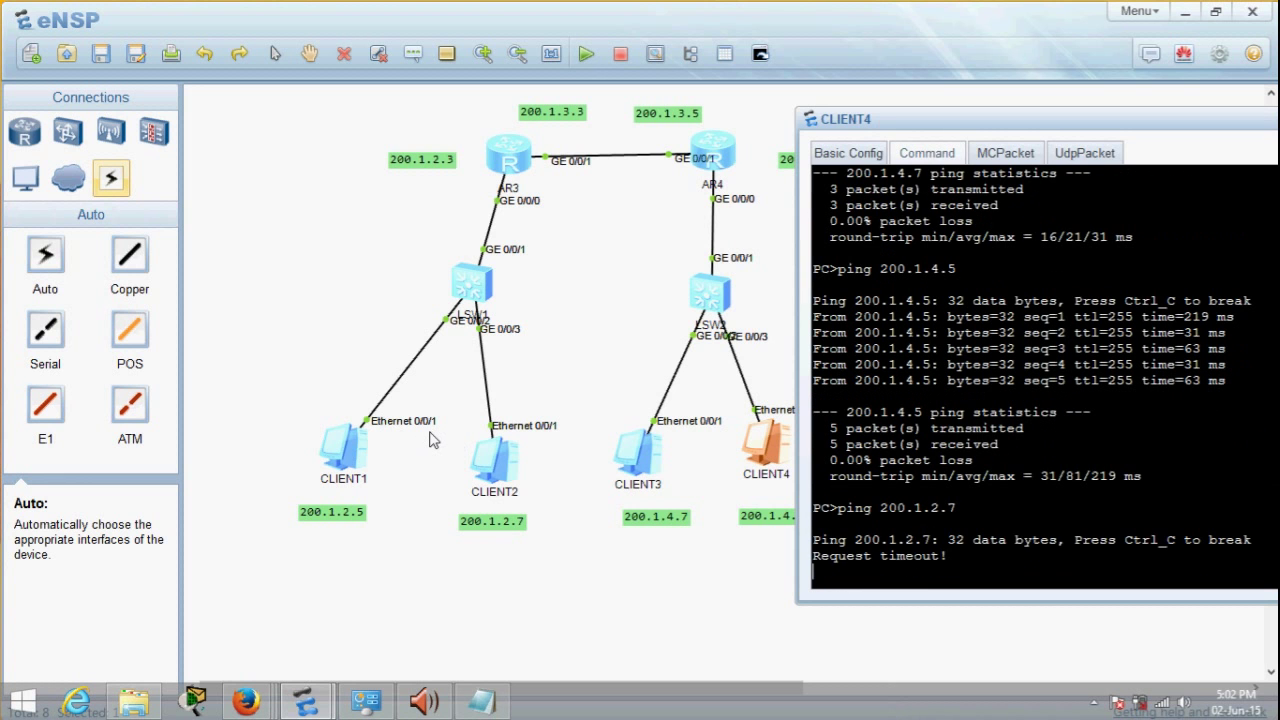
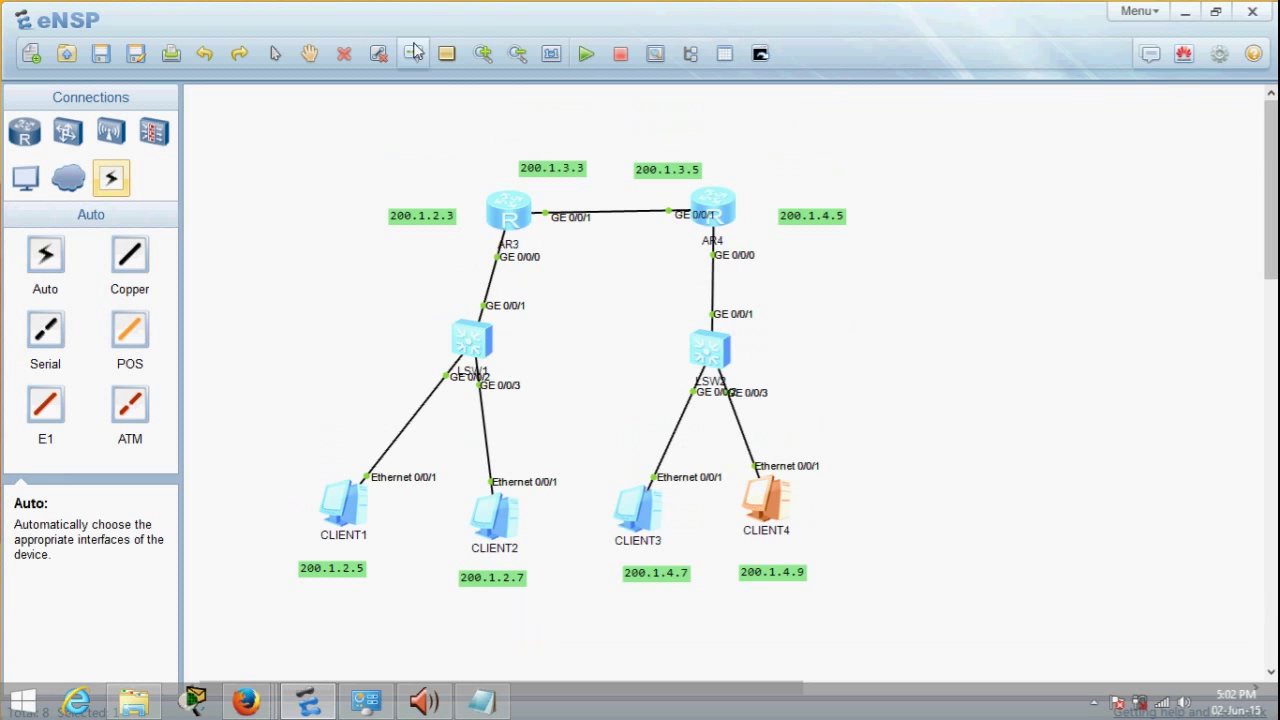
# - Add the text label 'STATIC ROUTING' above the two routers in the topology
pyautogui.click(413, 53)
pyautogui.click(588, 112)
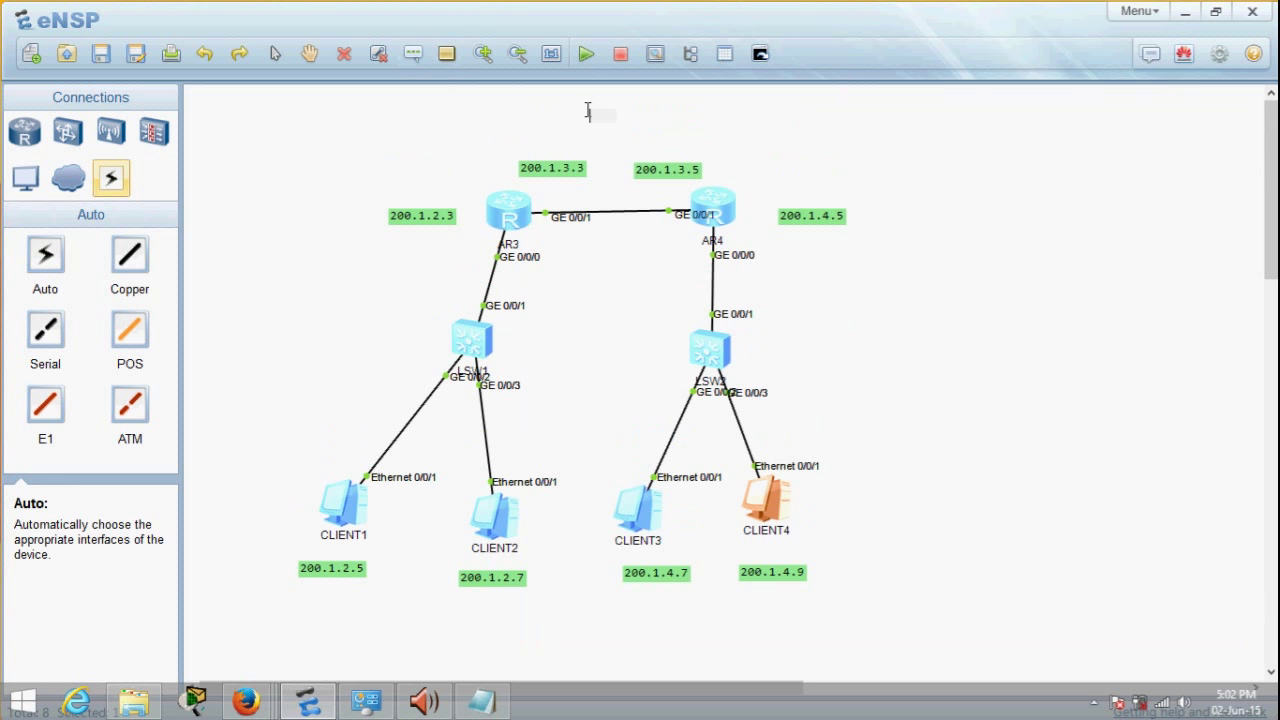
pyautogui.write('STATIC ROUTING')
pyautogui.click(788, 138)
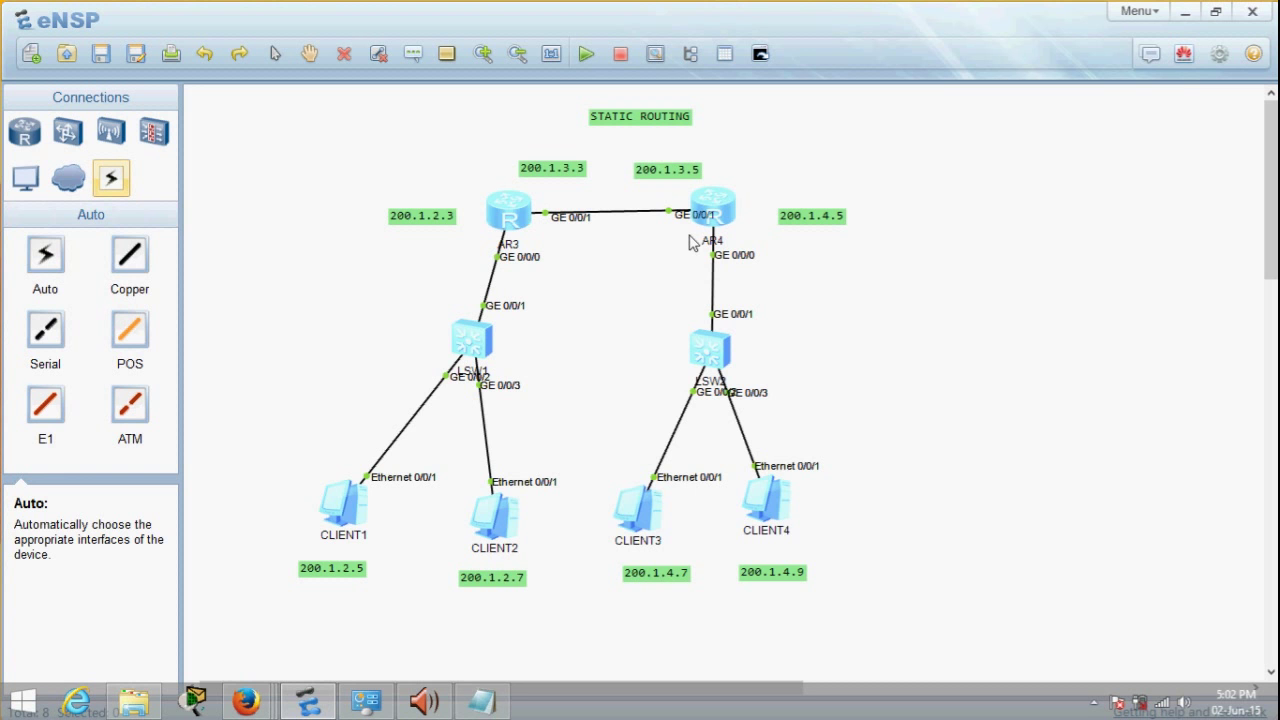
# - Switch to the Notepad notes, place the window below the routers, and add the line 'network mask (/n)' under 'ospf'
pyautogui.moveTo(490, 695)
pyautogui.click(594, 597)
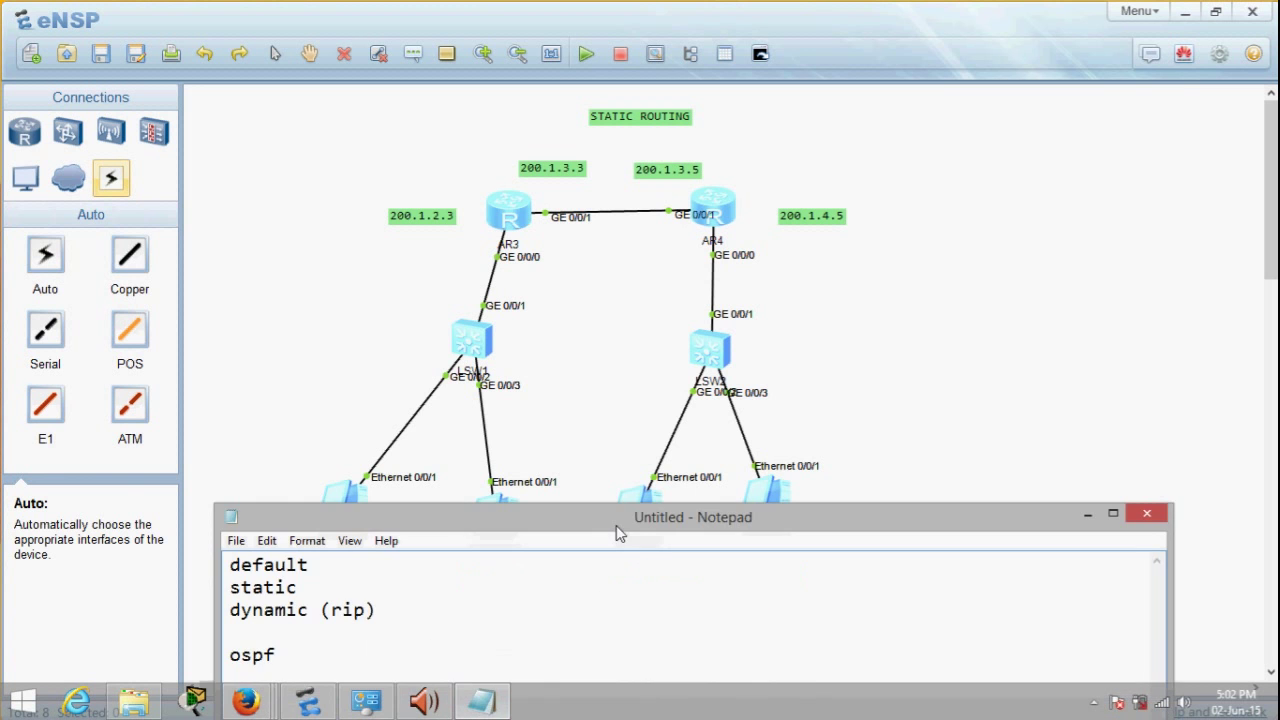
pyautogui.moveTo(620, 524); pyautogui.dragTo(782, 331)
pyautogui.press('Return')
pyautogui.press('Return')
pyautogui.press('Return')
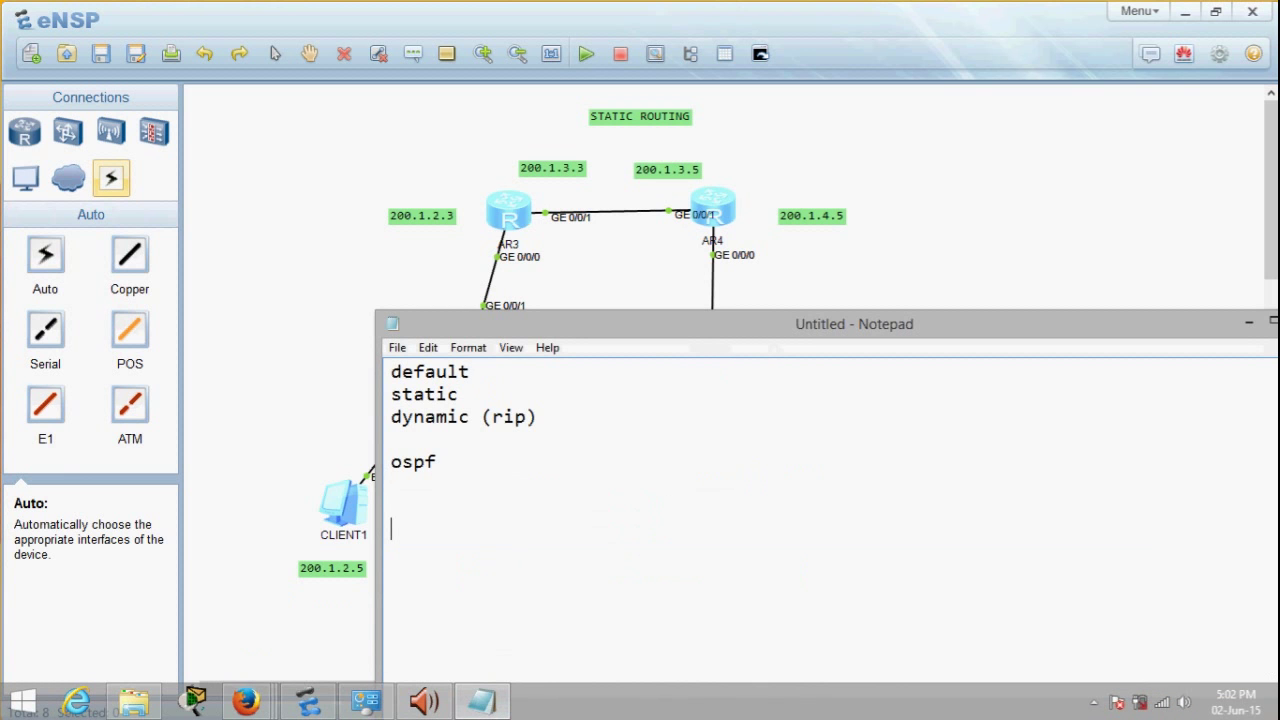
pyautogui.write('NETW')
pyautogui.press('BackSpace')
pyautogui.press('BackSpace')
pyautogui.press('BackSpace')
pyautogui.press('BackSpace')
pyautogui.press('capslock')
pyautogui.write('netwki')
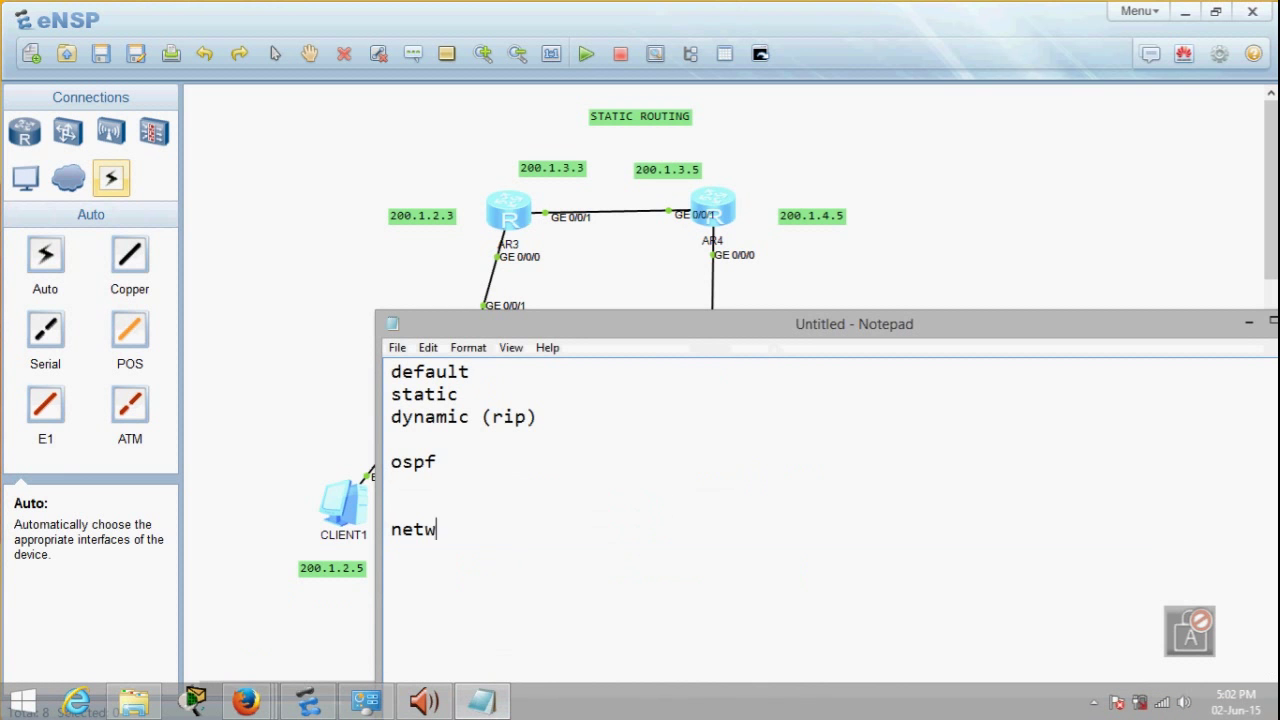
pyautogui.press('BackSpace')
pyautogui.press('BackSpace')
pyautogui.write('ork ')
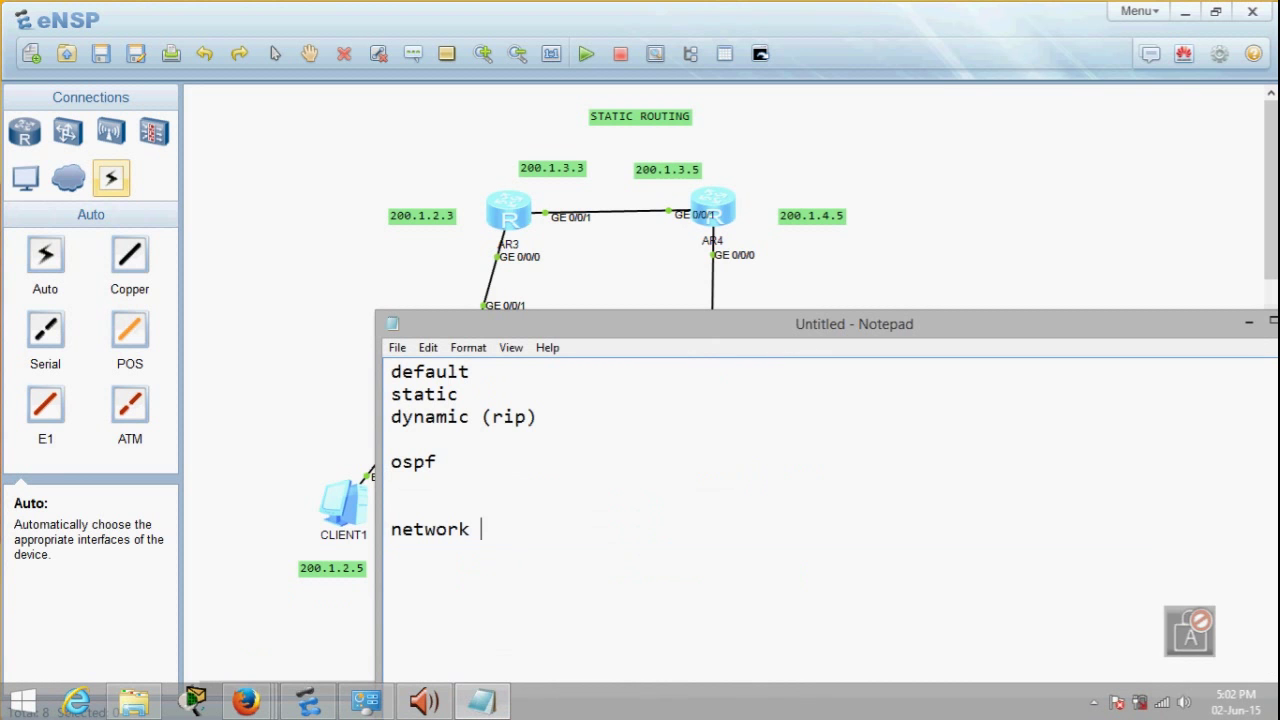
pyautogui.write('mask (/n)')
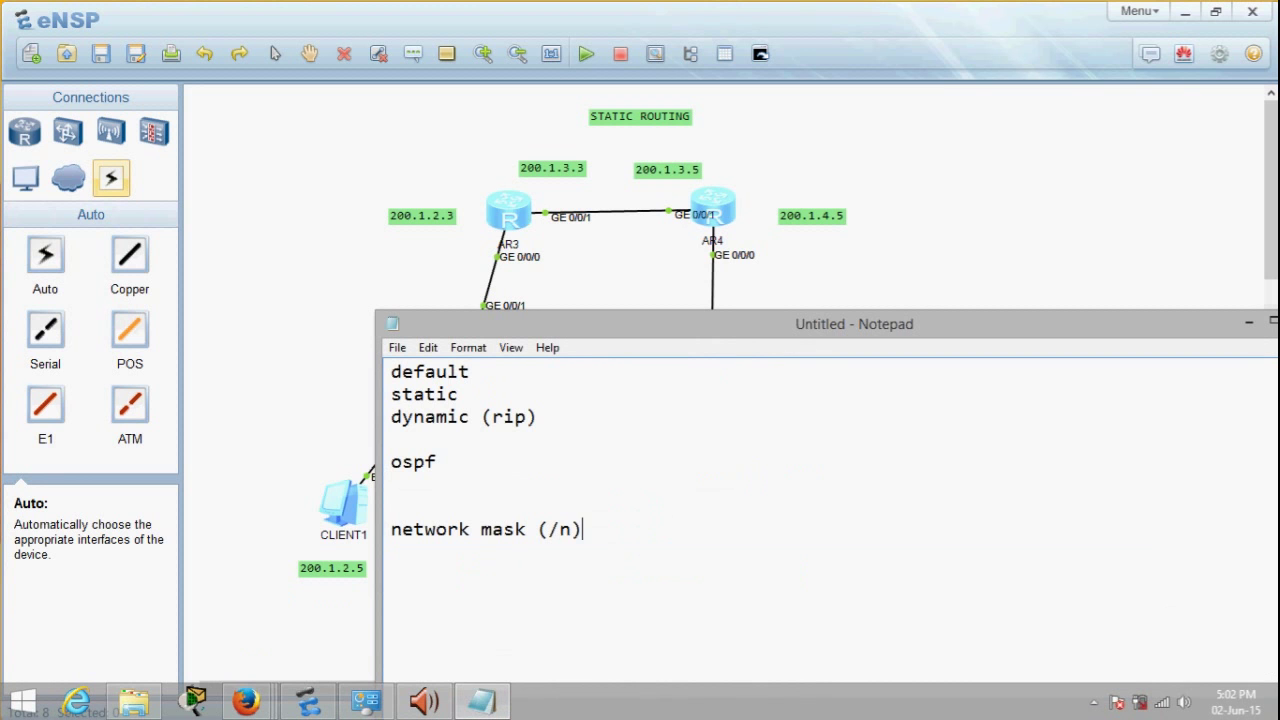
# - Add the line 'next hop' below the network mask line in the notes
pyautogui.press('Return')
pyautogui.write('net')
pyautogui.write('t hop')
pyautogui.press('Left')
pyautogui.press('Left')
pyautogui.press('Left')
pyautogui.press('Left')
pyautogui.press('Left')
pyautogui.press('Left')
pyautogui.press('Right')
pyautogui.press('BackSpace')
pyautogui.write('x')
pyautogui.press('Right')
pyautogui.press('Right')
pyautogui.press('Right')
pyautogui.press('Right')
pyautogui.press('Right')
# - Add the lines 'network addr' and 'interface' at the end of the static routing notes
pyautogui.press('Return')
pyautogui.write('network addr')
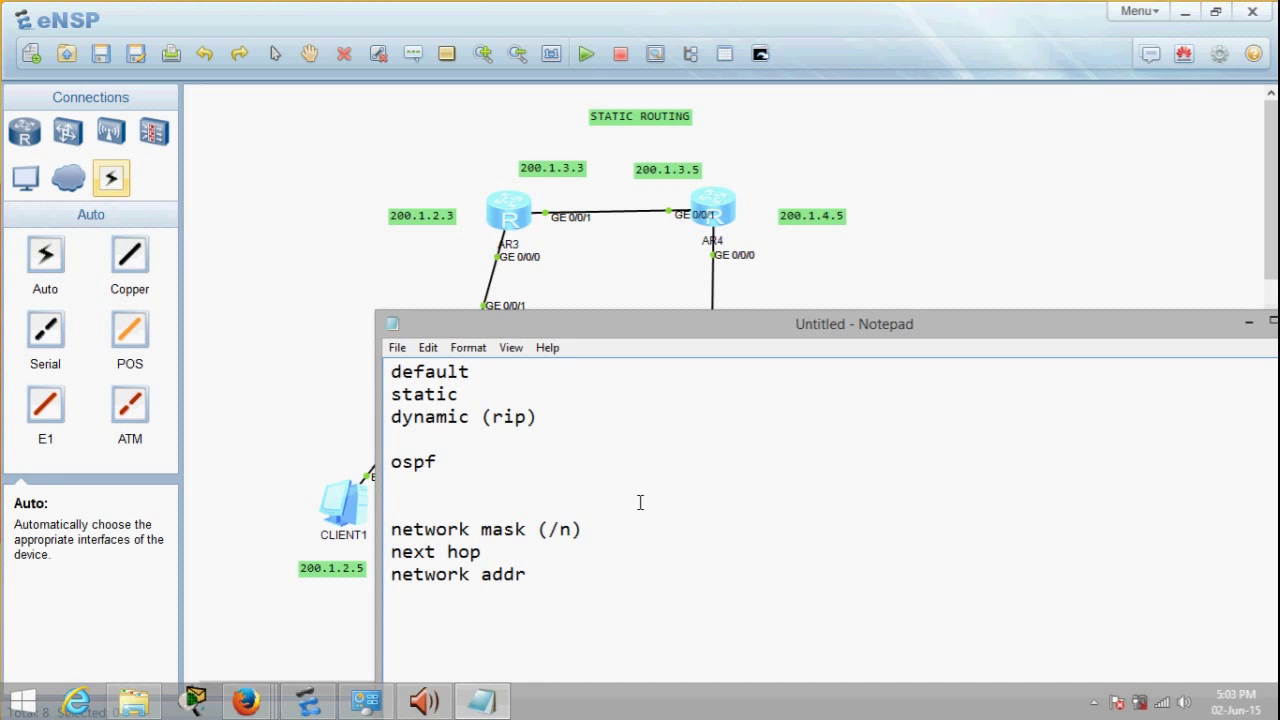
pyautogui.moveTo(540, 580); pyautogui.dragTo(406, 552)
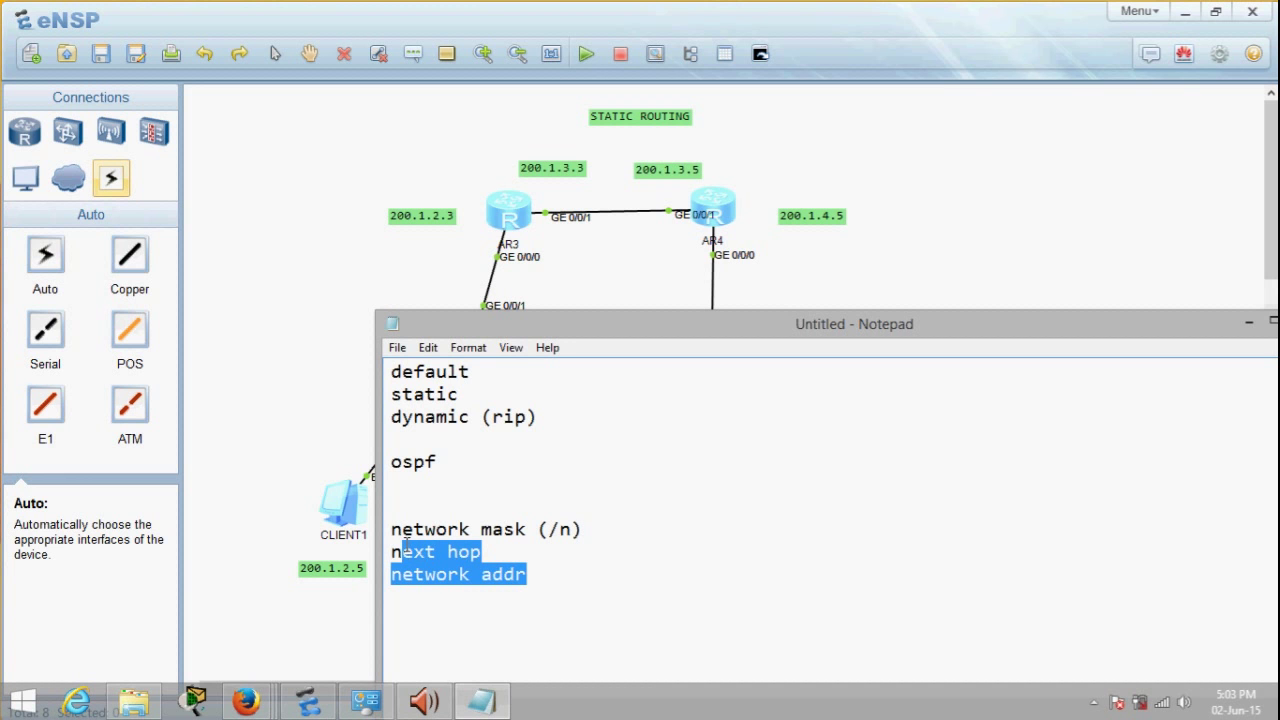
pyautogui.click(523, 609)
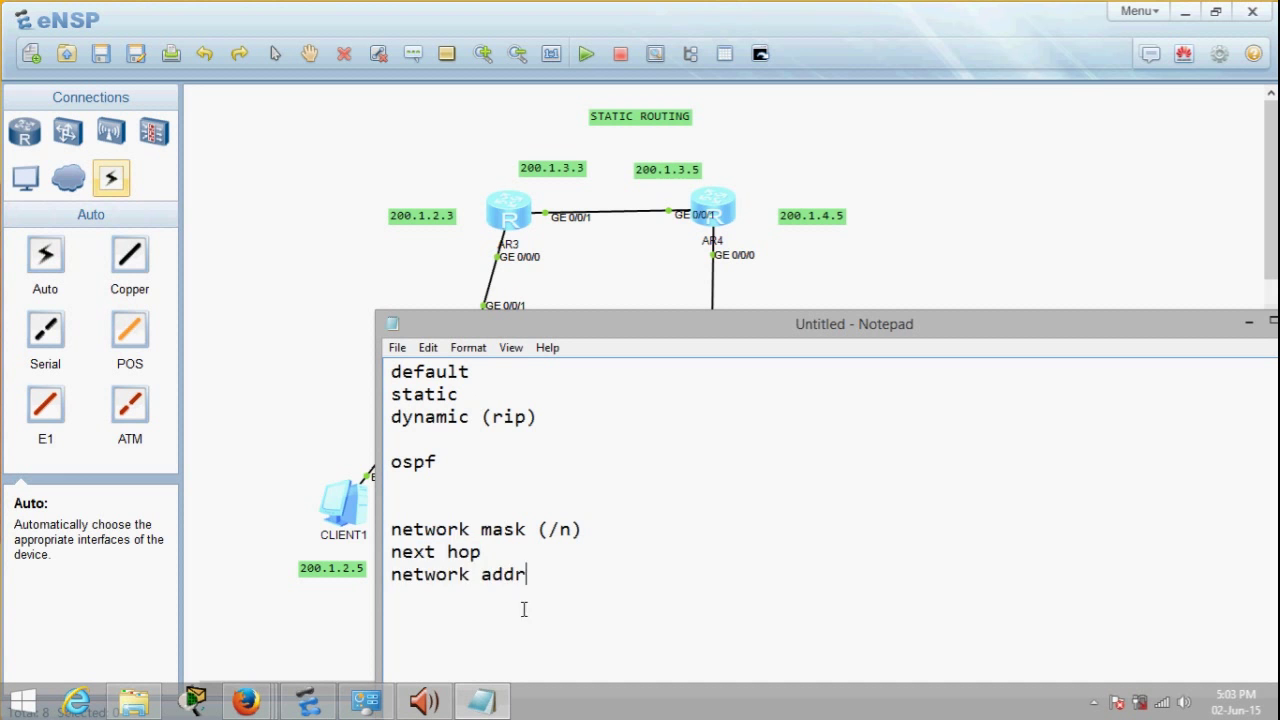
pyautogui.moveTo(525, 578); pyautogui.dragTo(388, 556)
pyautogui.click(557, 565)
pyautogui.press('Return')
pyautogui.write('interface')
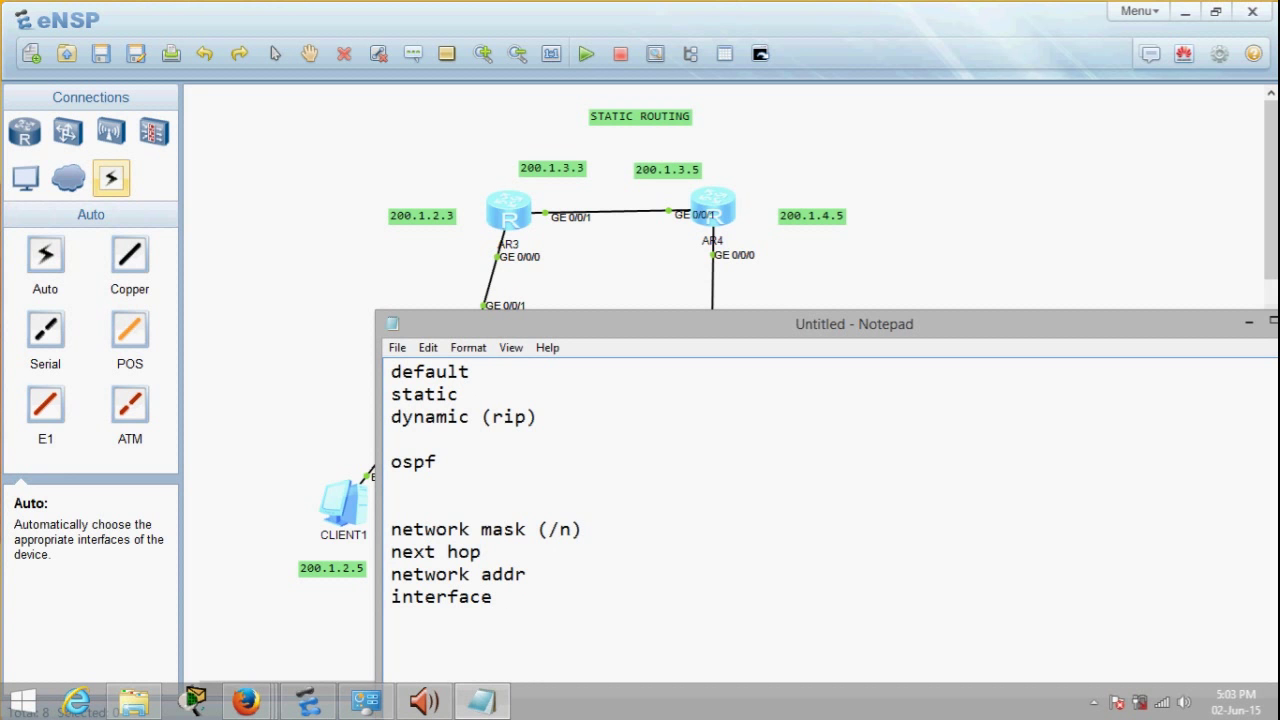
# - Return to the eNSP topology, open AR3's command line and enter system view
pyautogui.moveTo(680, 323); pyautogui.dragTo(618, 449)
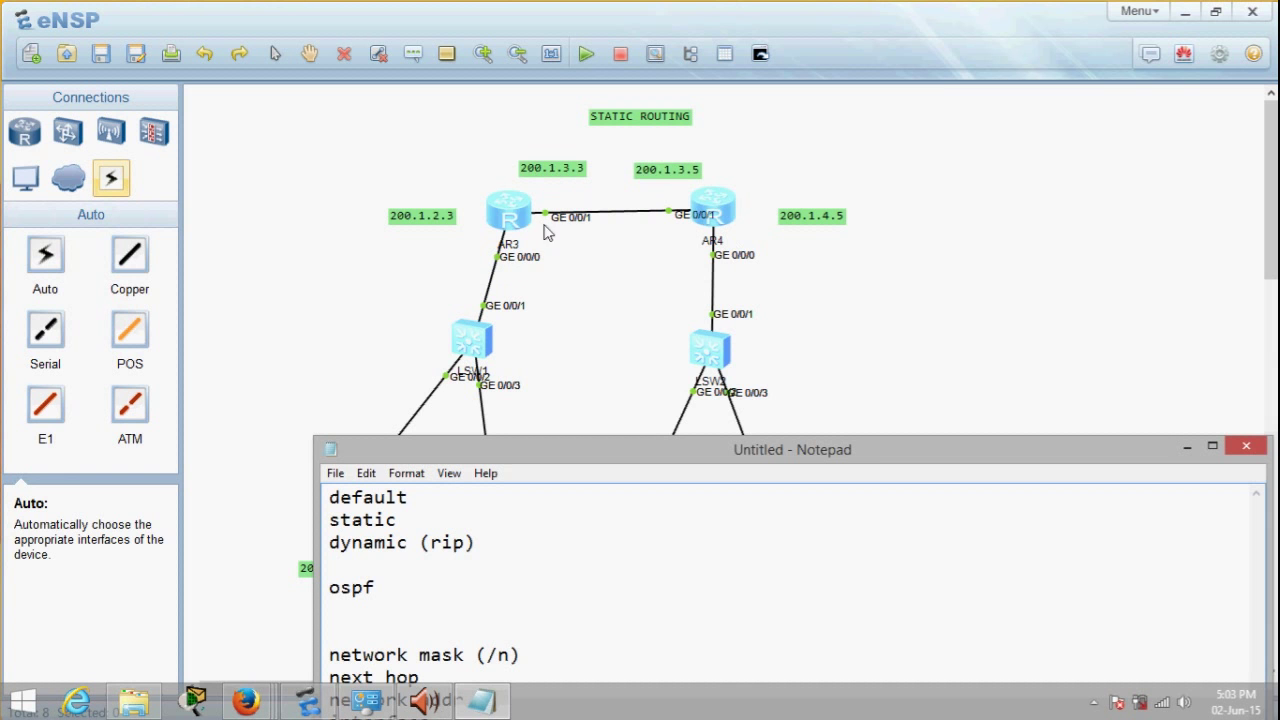
pyautogui.click(617, 265)
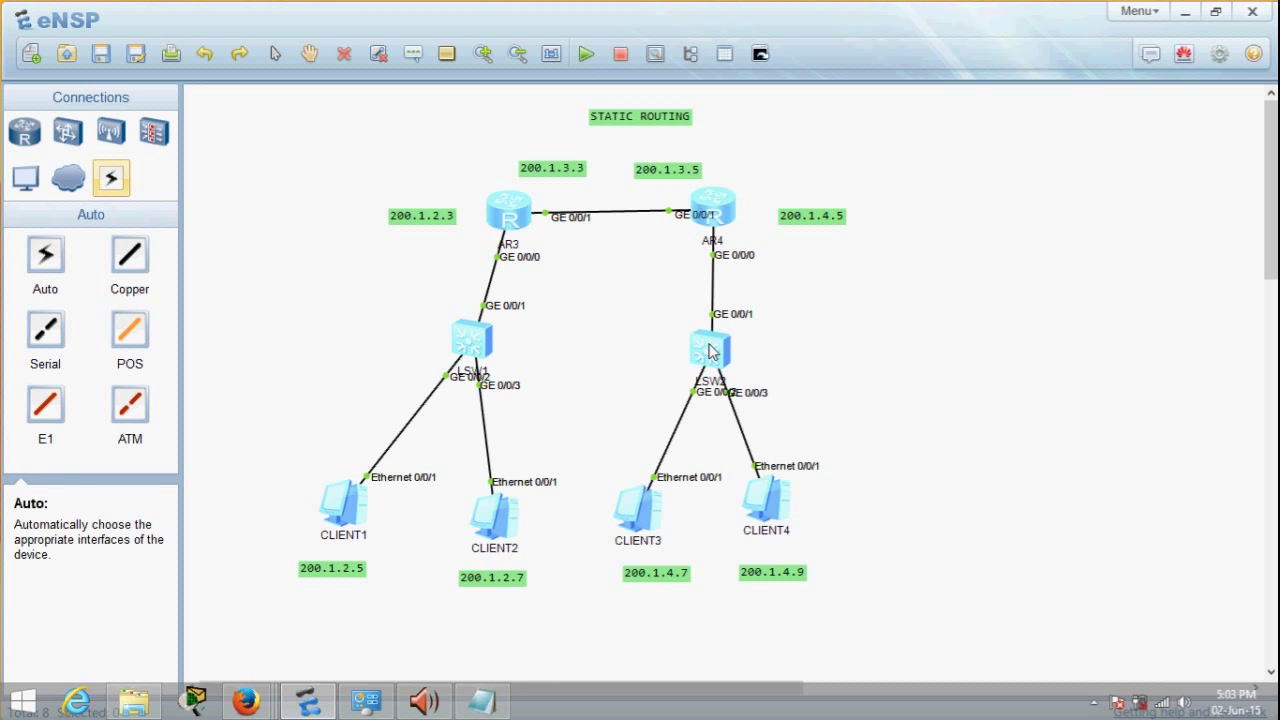
pyautogui.click(524, 224)
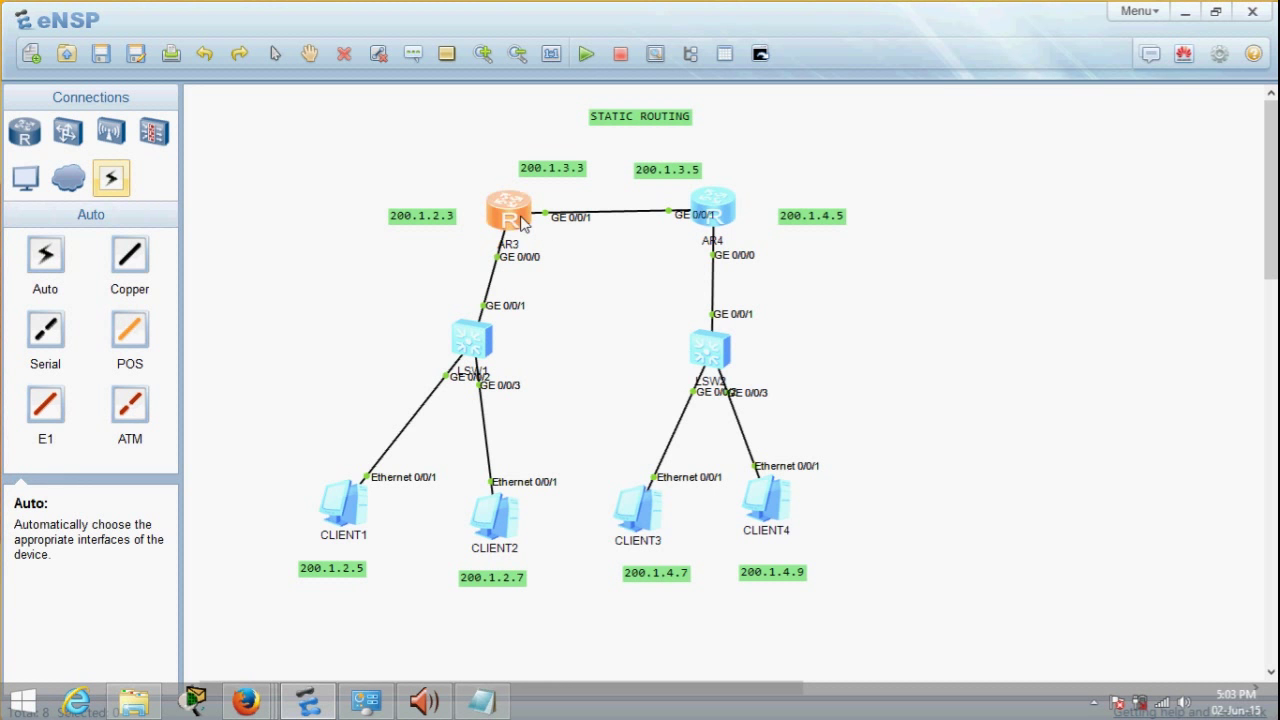
pyautogui.doubleClick(524, 224)
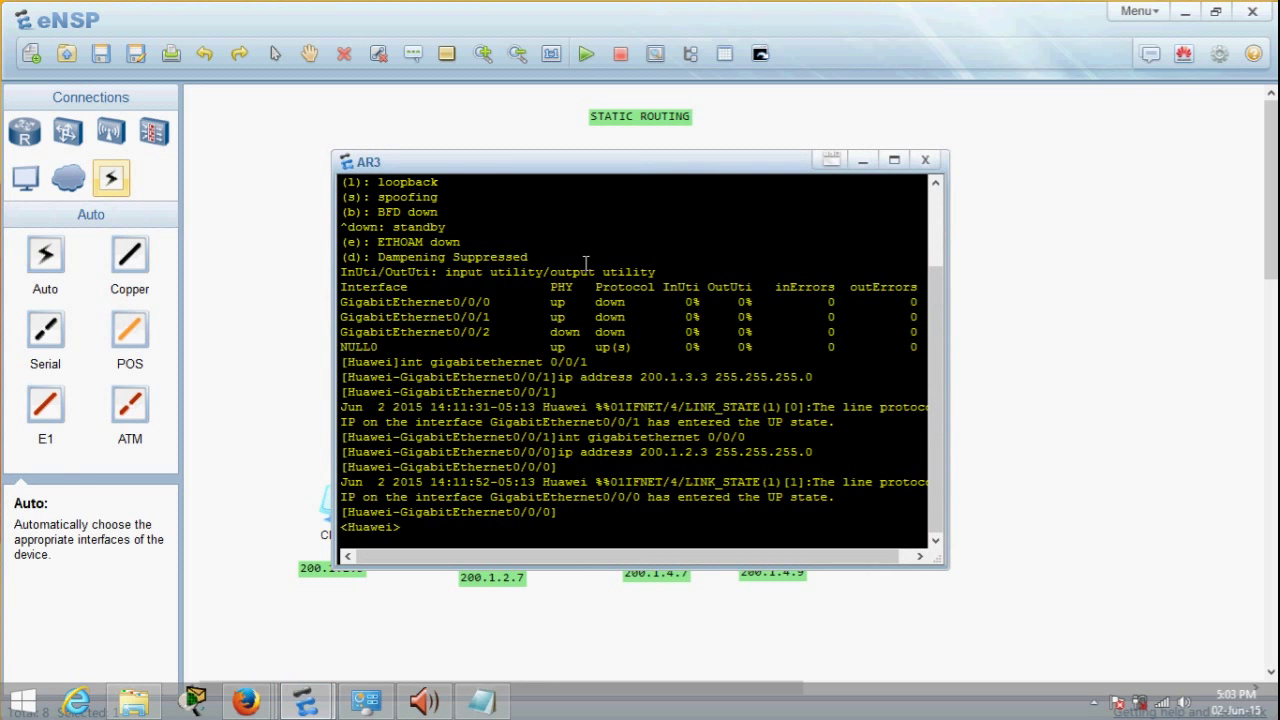
pyautogui.write('system-vie')
pyautogui.write('w')
pyautogui.press('Return')
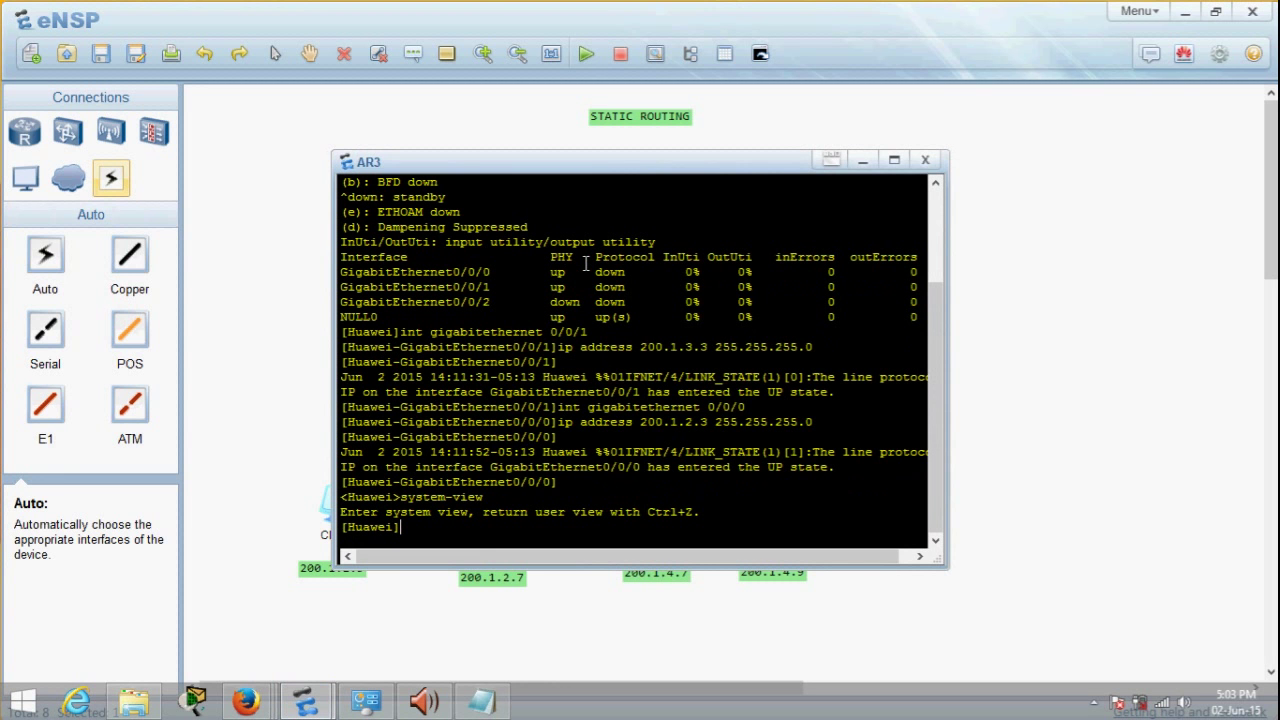
# - Add a static route on AR3 to network 200.1.4.0 with mask 255.255.255.0 and next hop 200.1.3.5
pyautogui.write('ip route-static')
pyautogui.moveTo(342, 181); pyautogui.dragTo(460, 301)
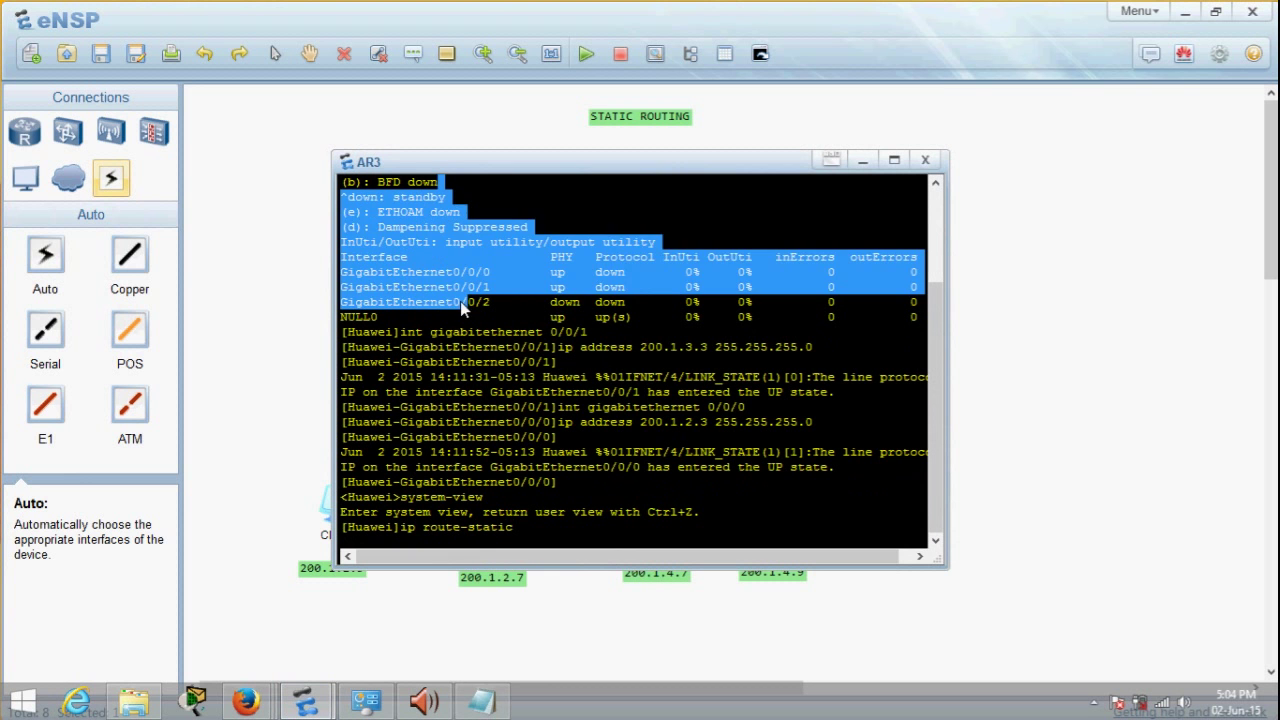
pyautogui.moveTo(543, 162); pyautogui.dragTo(461, 274)
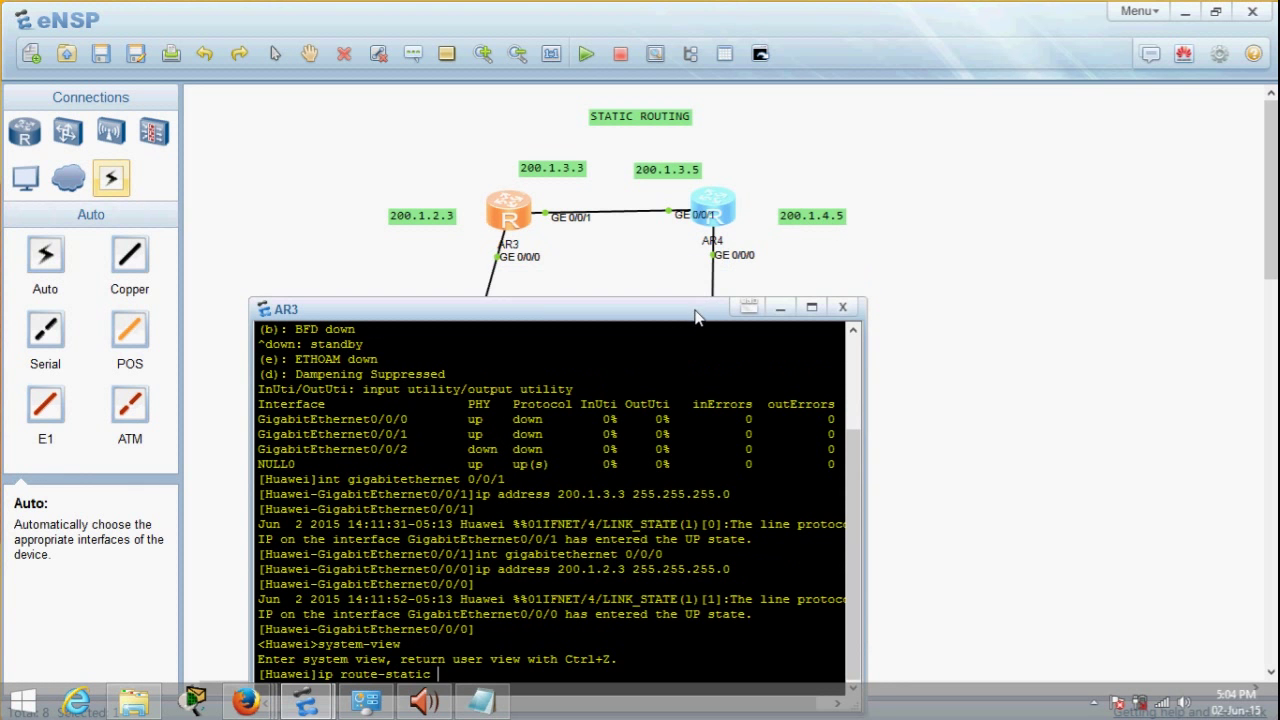
pyautogui.moveTo(700, 310); pyautogui.dragTo(650, 263)
pyautogui.write('200.1.4.')
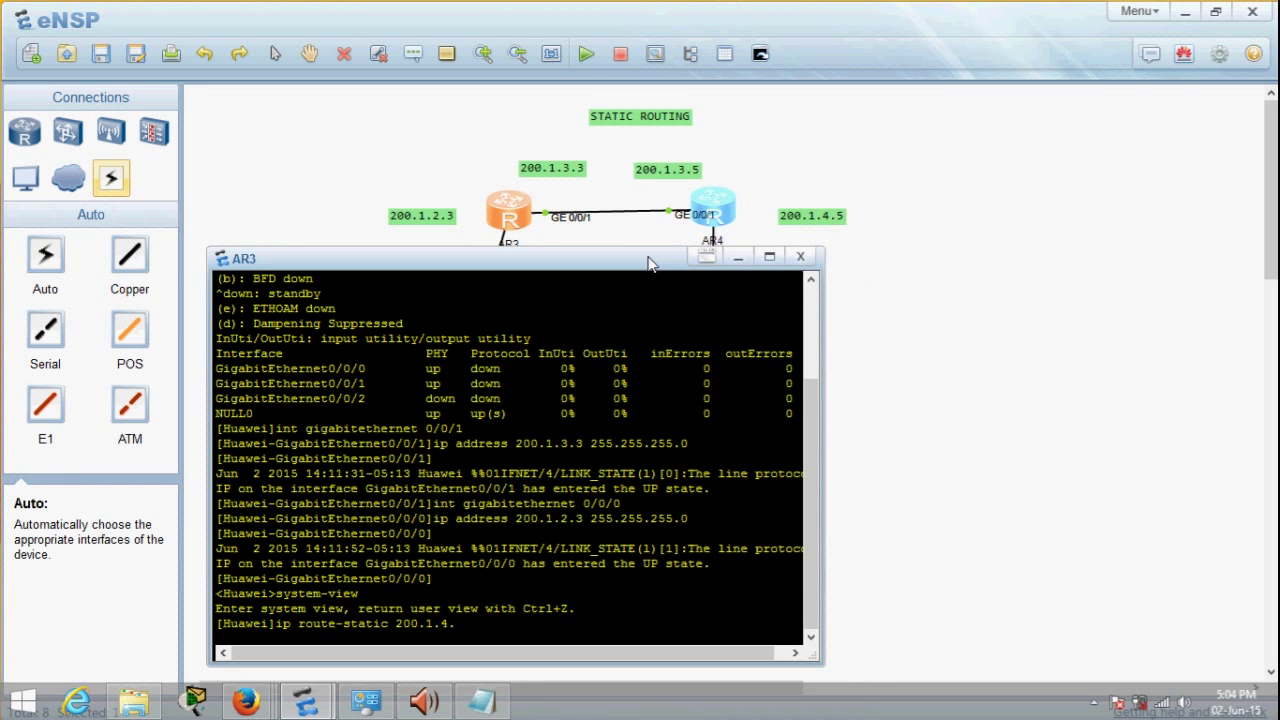
pyautogui.write('0 255.255.255.0 ')
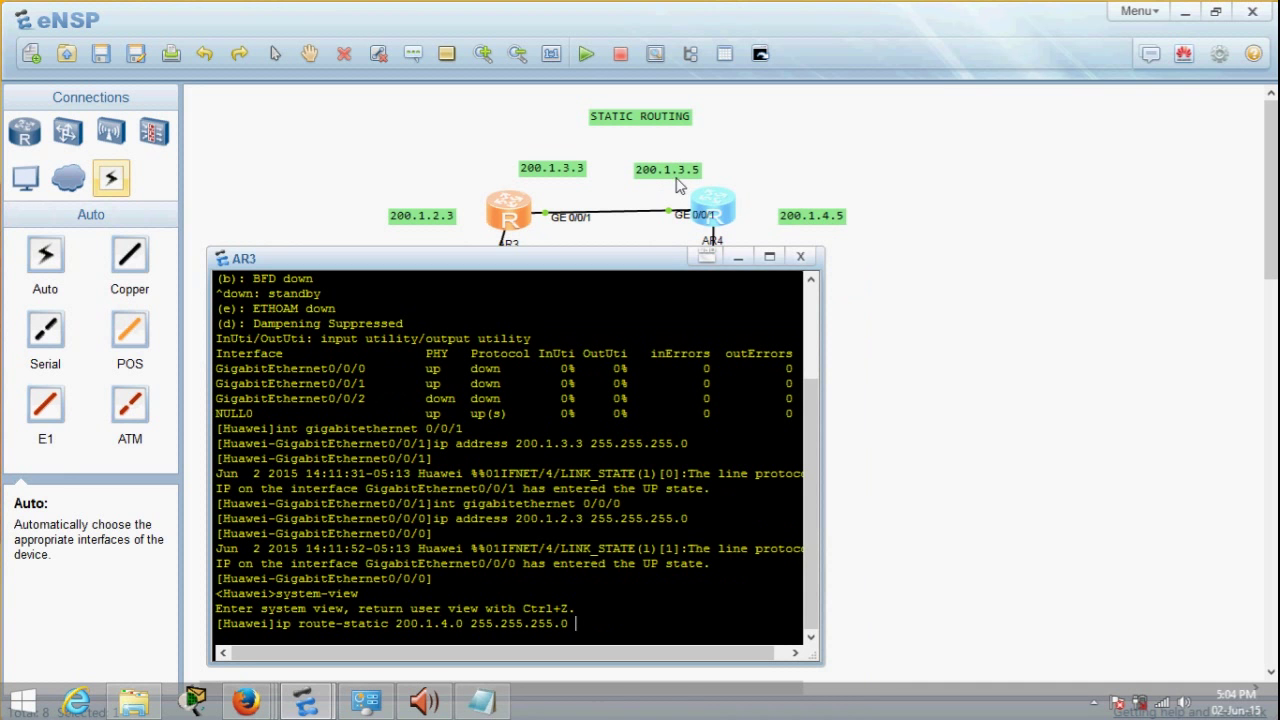
pyautogui.write('200.1.3.5')
pyautogui.press('Return')
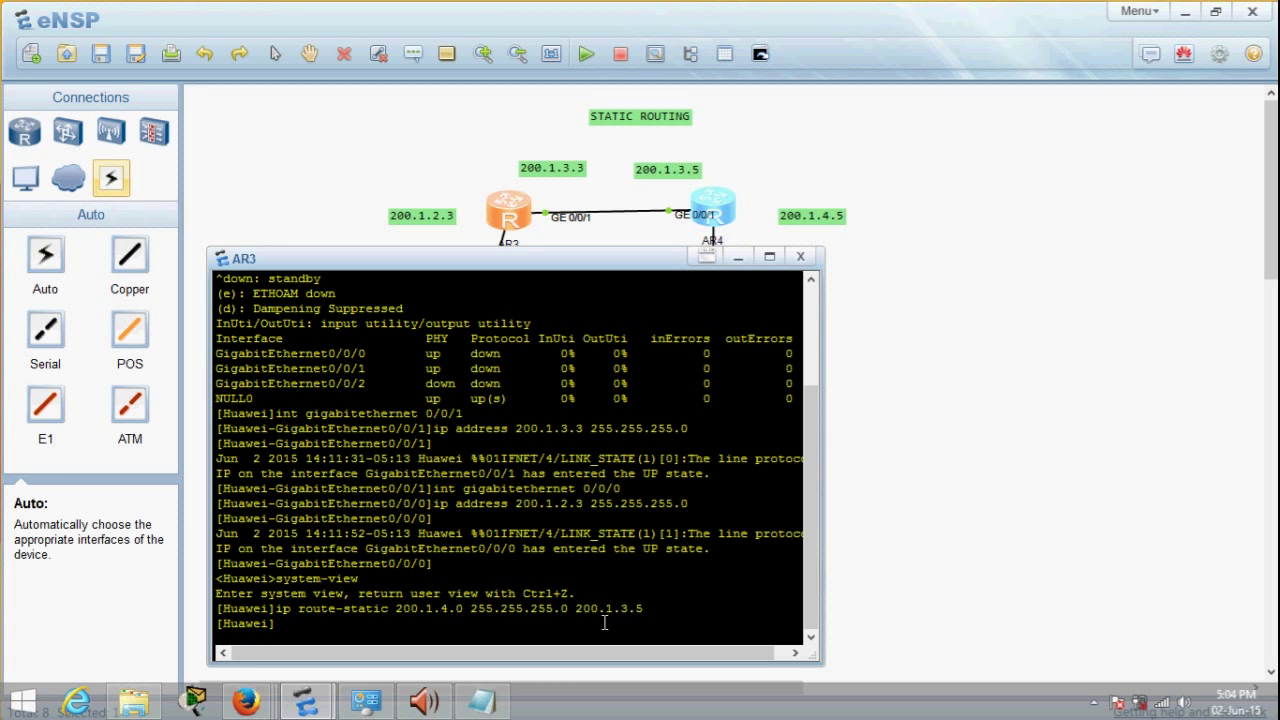
# - Try to list AR3's routes with the command display ip route-table
pyautogui.write('display ip route-ta')
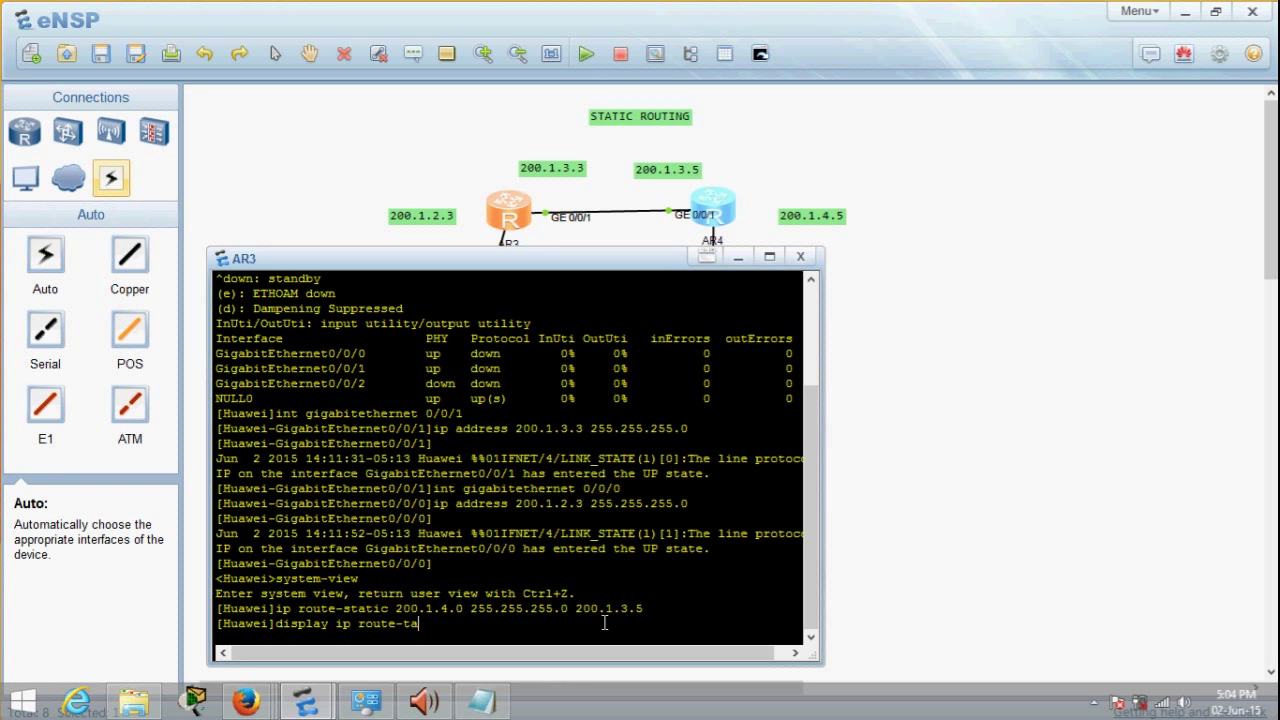
pyautogui.write('ble')
pyautogui.press('Return')
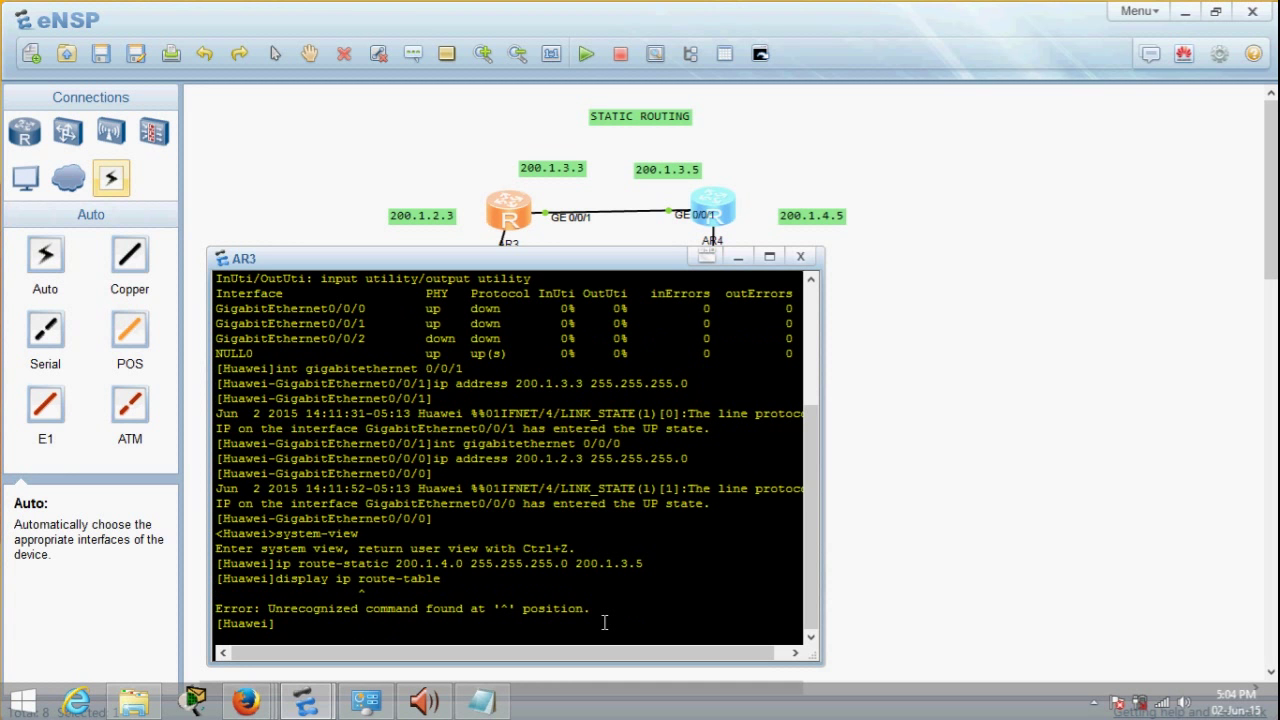
# - Try to correct the recalled command to display ip routing-table and run it on AR3
pyautogui.press('Up')
pyautogui.press('BackSpace')
pyautogui.press('Left')
pyautogui.press('Left')
pyautogui.press('Left')
pyautogui.press('Left')
pyautogui.press('Left')
pyautogui.press('Left')
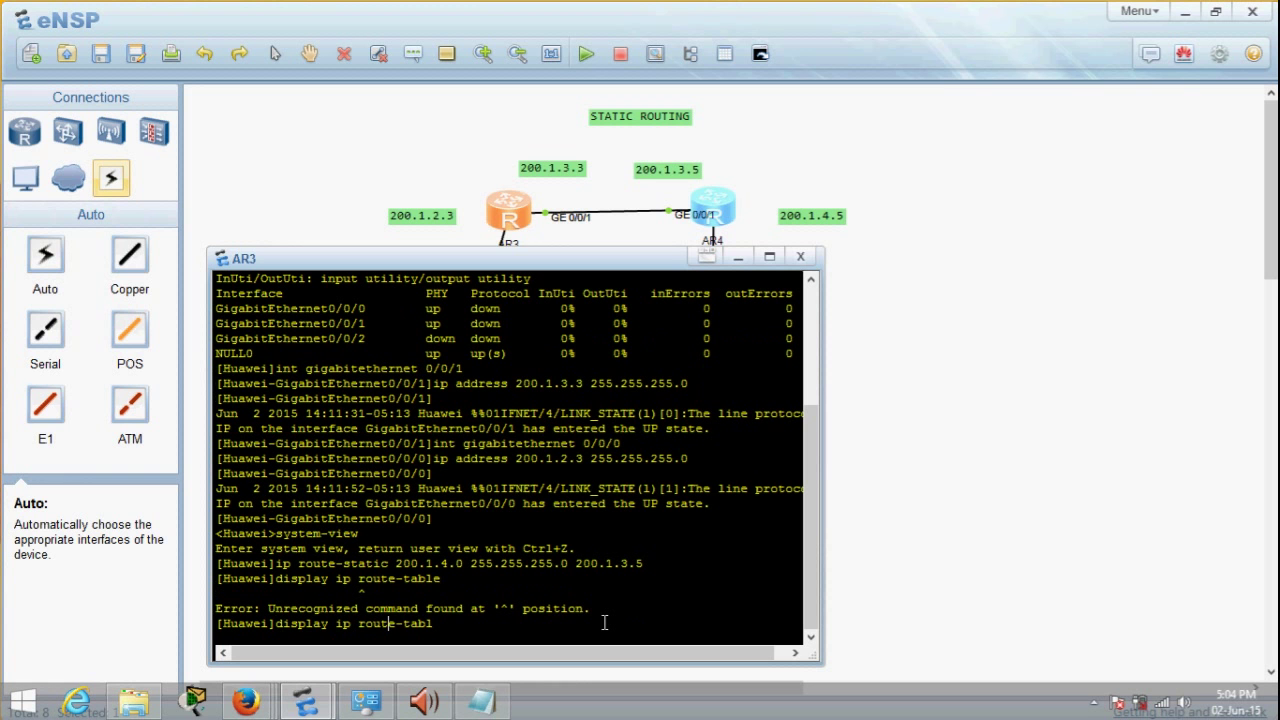
pyautogui.press('Right')
pyautogui.press('BackSpace')
pyautogui.write('ing')
pyautogui.press('Right')
pyautogui.press('Right')
pyautogui.write('e')
pyautogui.press('Return')
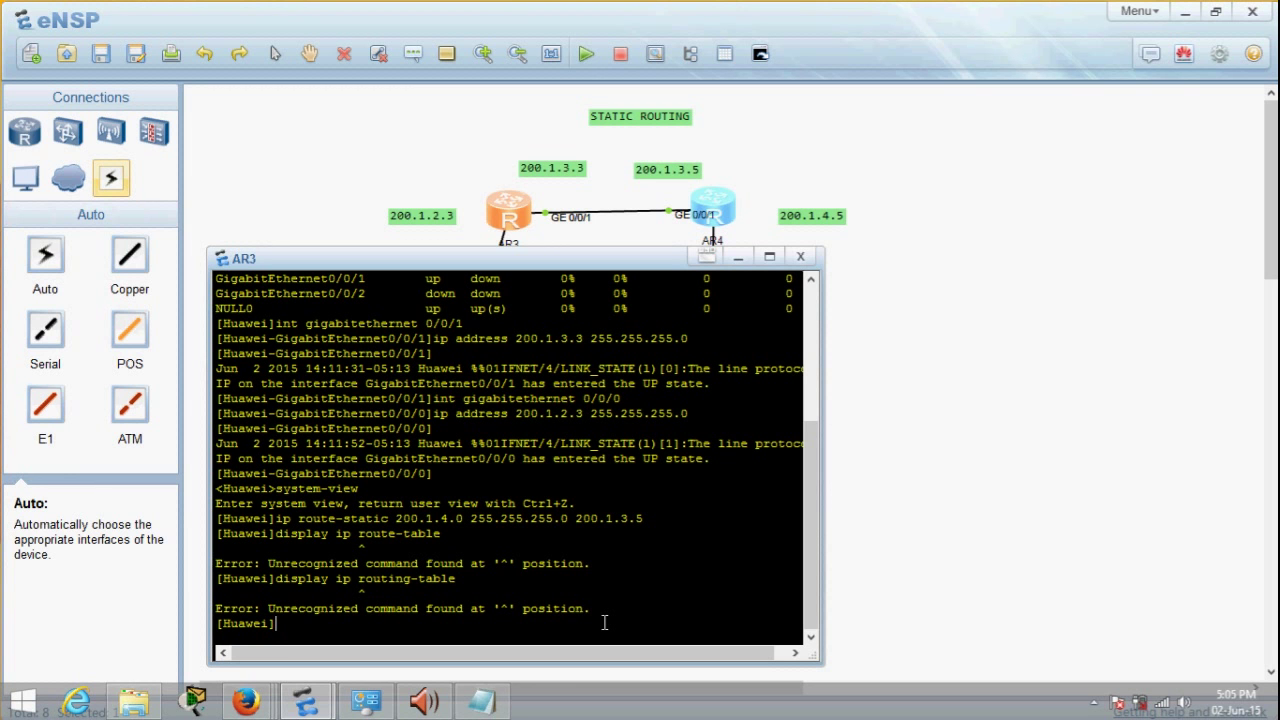
# - Run a freshly entered display ip routing-table on AR3 and examine the static entry for 200.1.4.0/24
pyautogui.write('display ip routi')
pyautogui.write('ng')
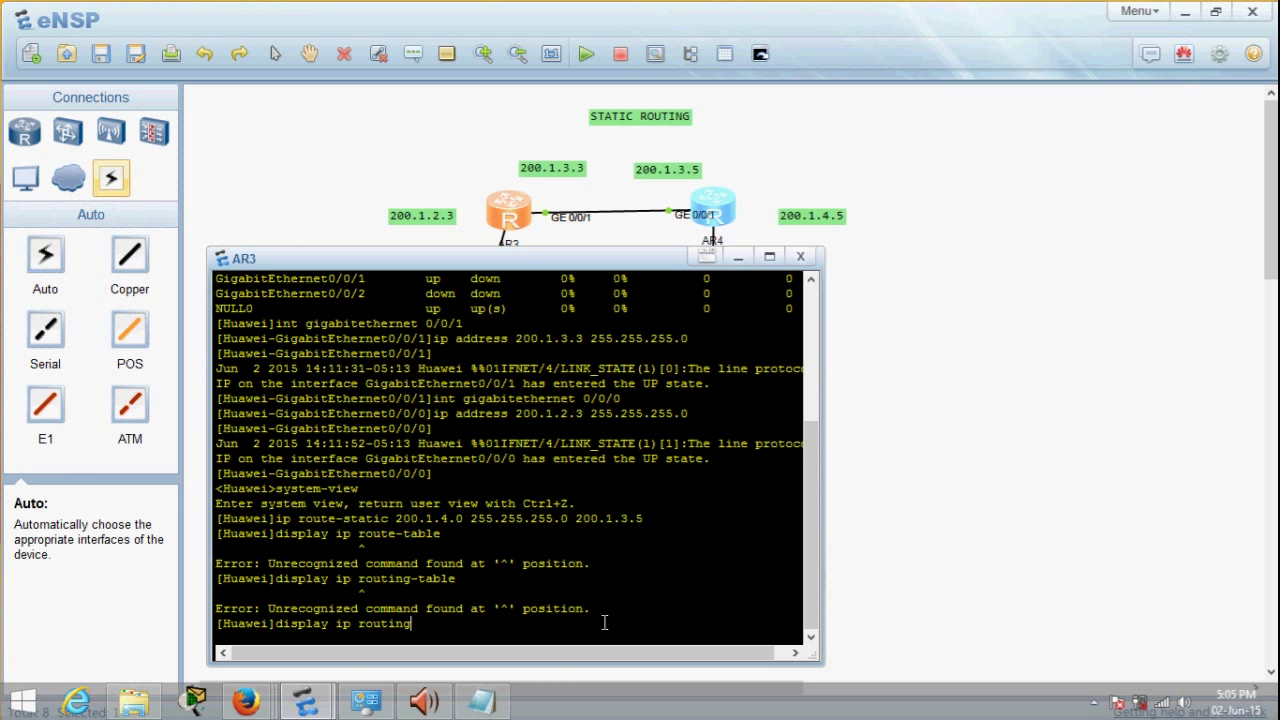
pyautogui.write('-table')
pyautogui.press('Return')
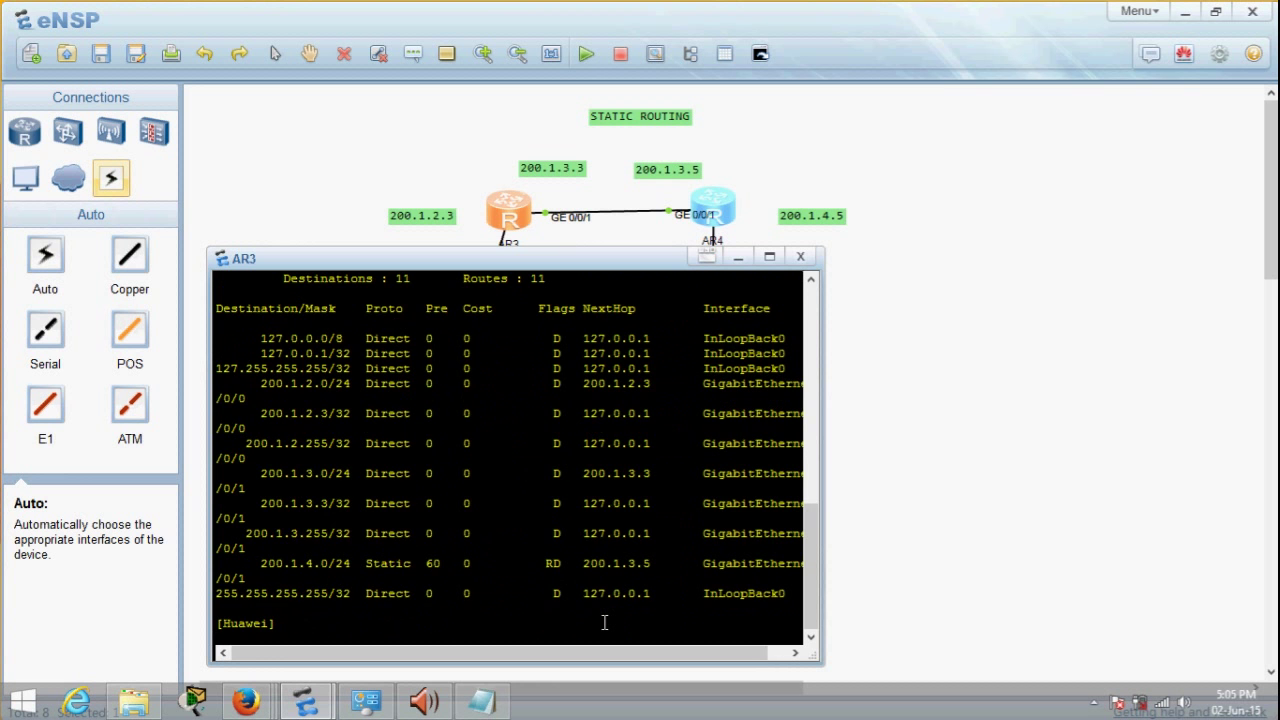
pyautogui.scroll(4, 590, 587)
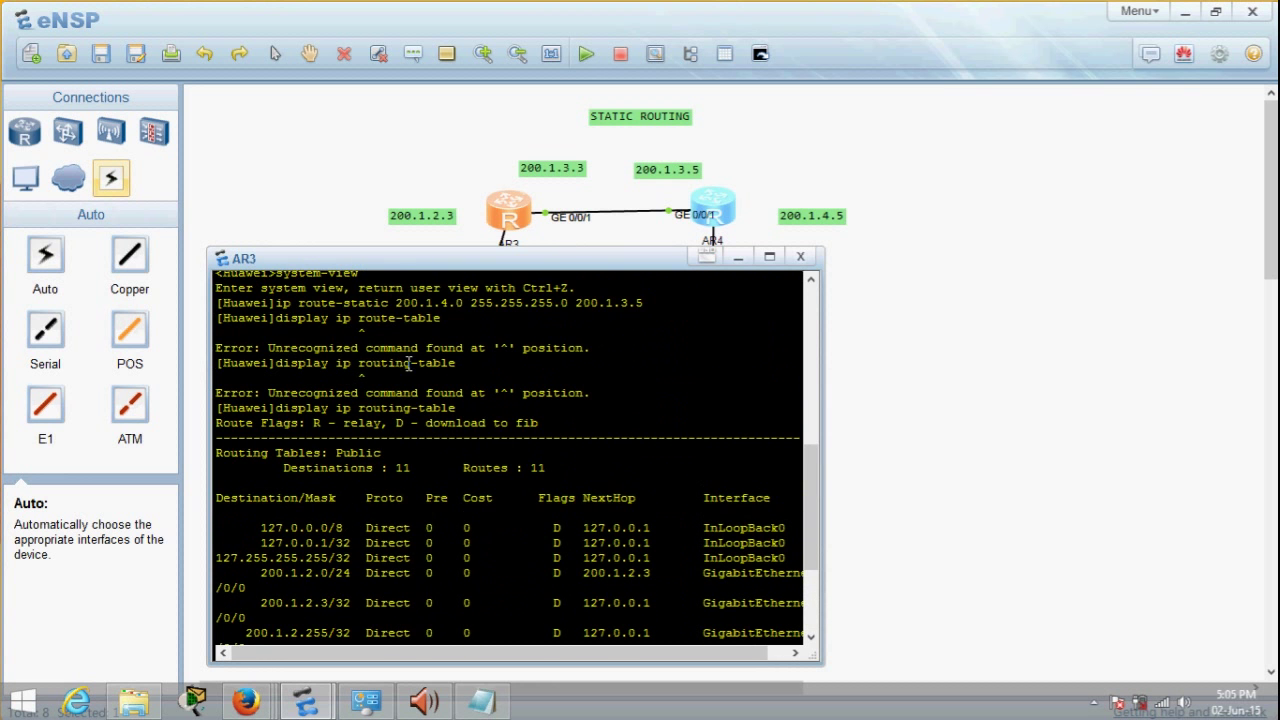
pyautogui.scroll(-4, 455, 413)
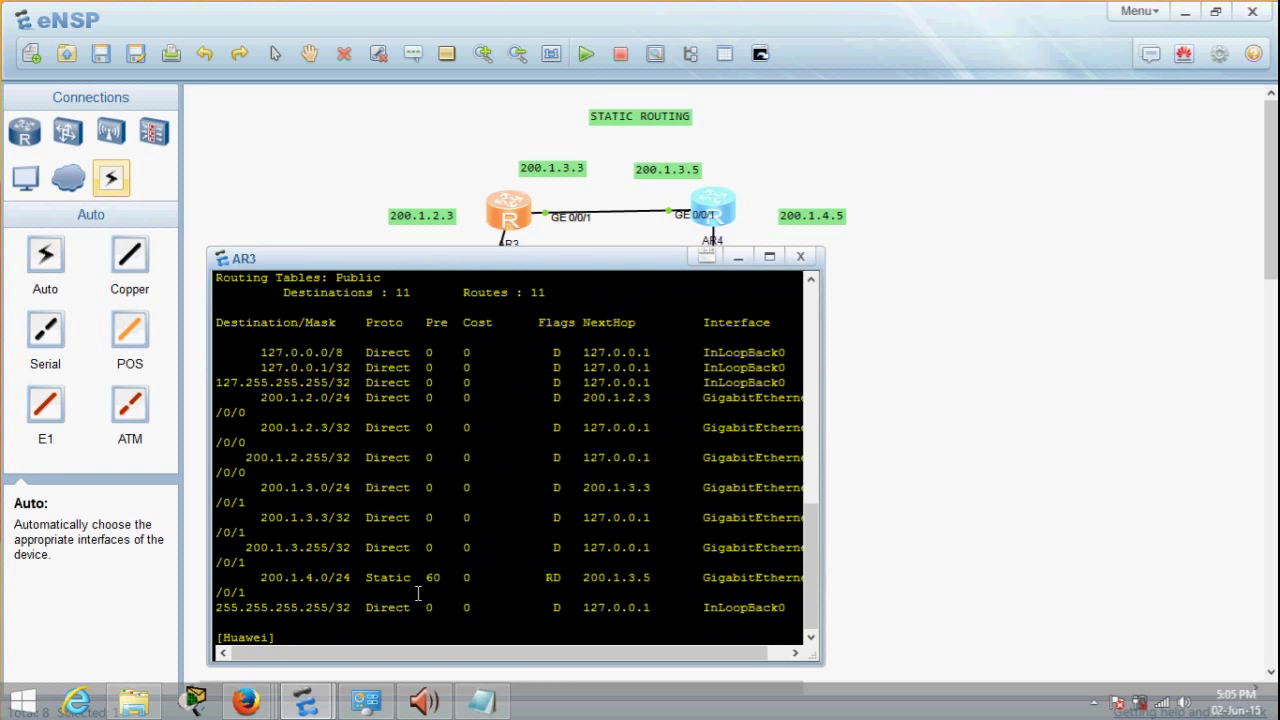
pyautogui.moveTo(418, 580); pyautogui.dragTo(325, 582)
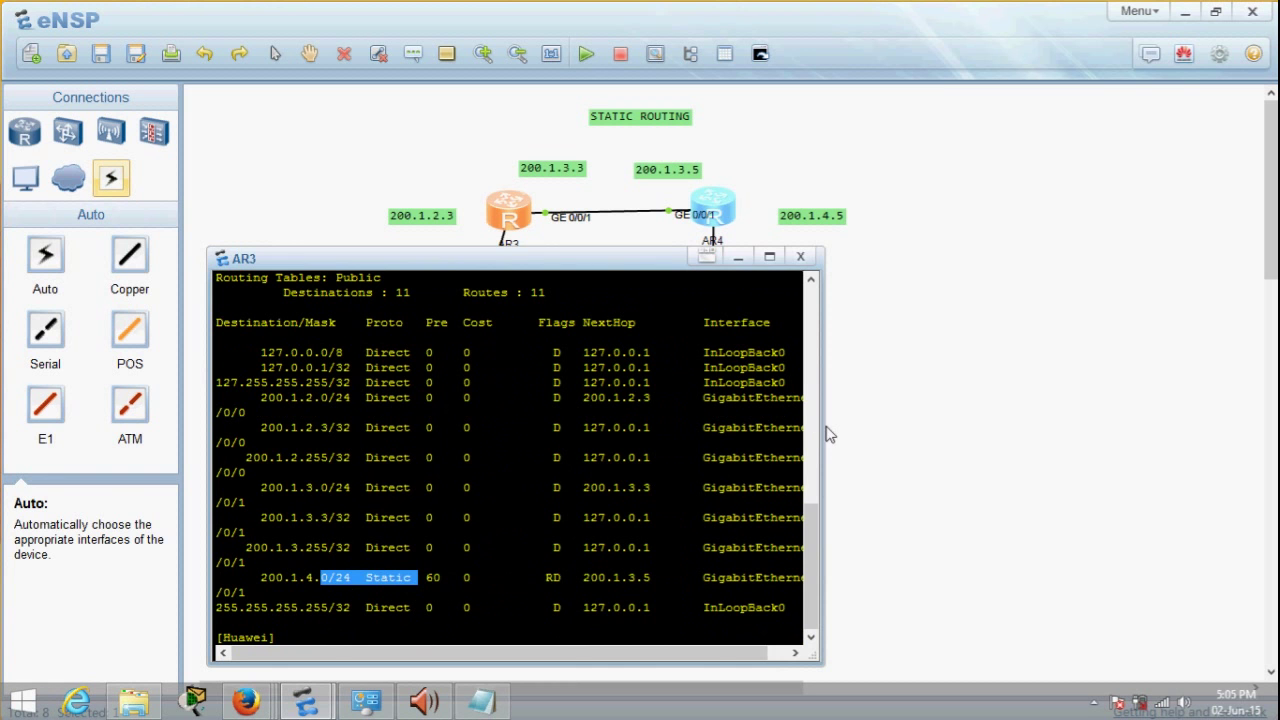
# - Try to bring the AR3 console back into view and close its stuck window
pyautogui.moveTo(825, 435); pyautogui.dragTo(1112, 423)
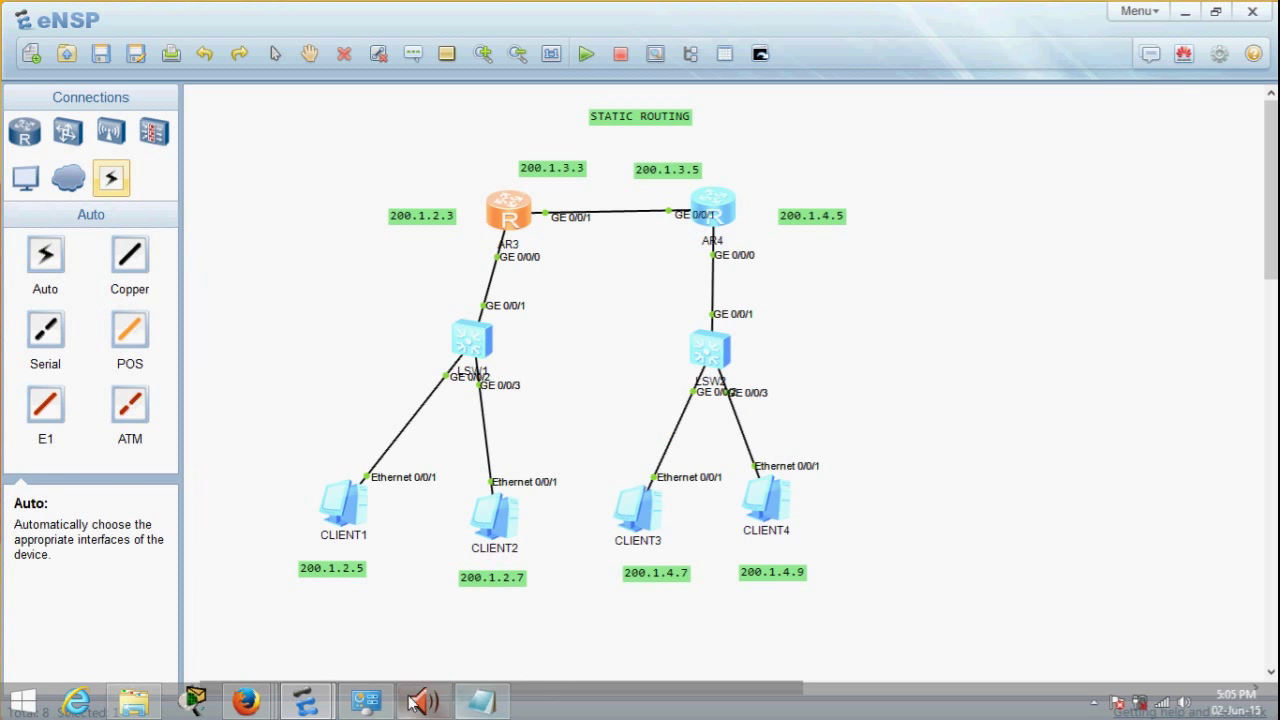
pyautogui.moveTo(310, 703)
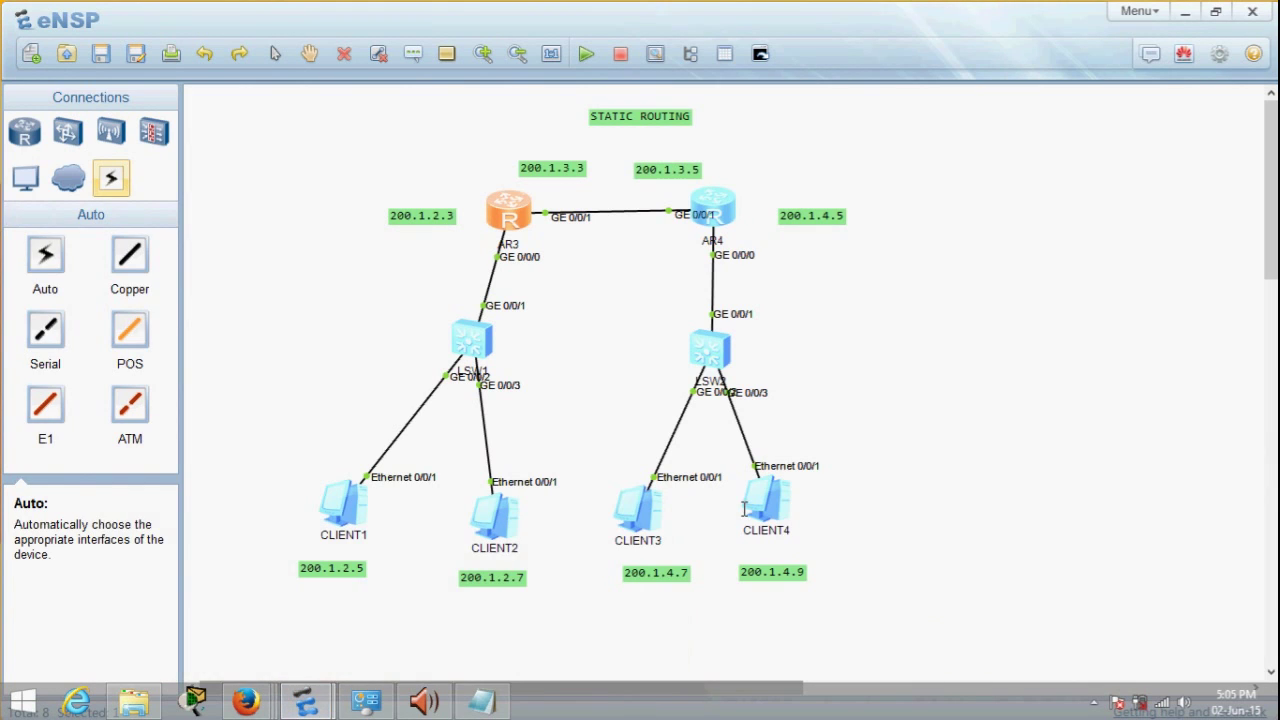
pyautogui.click(412, 602)
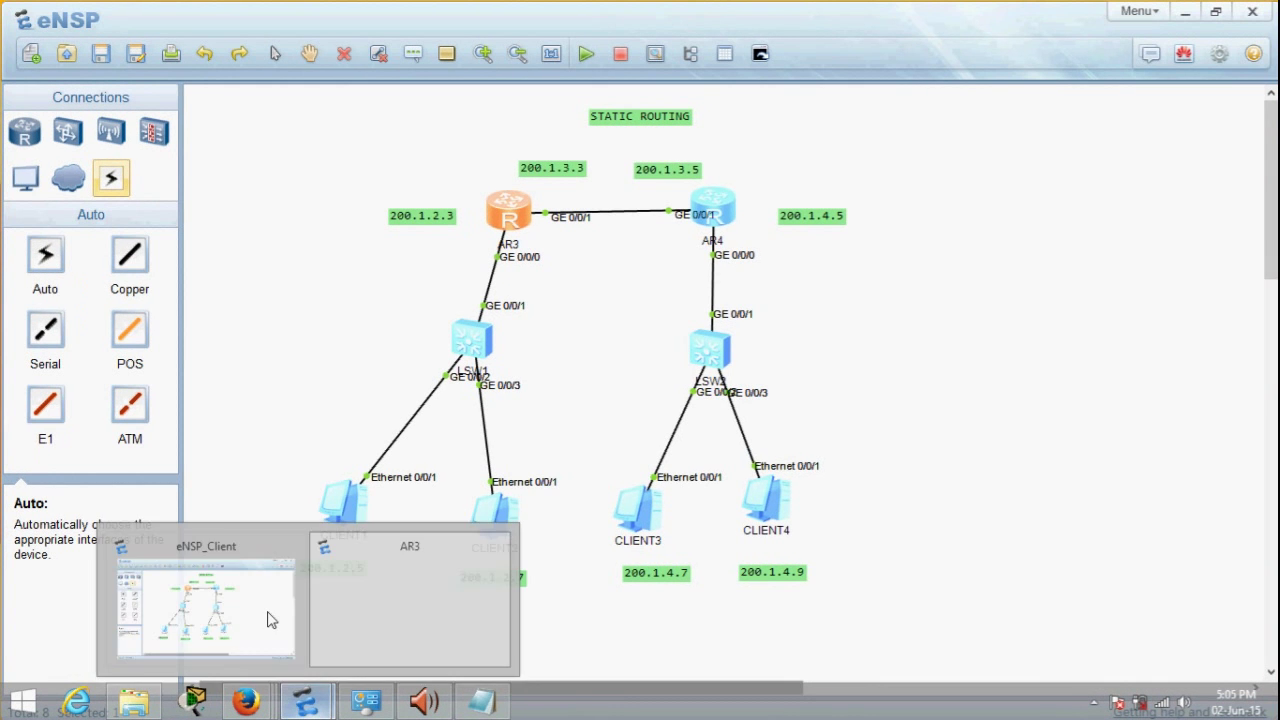
pyautogui.moveTo(305, 703)
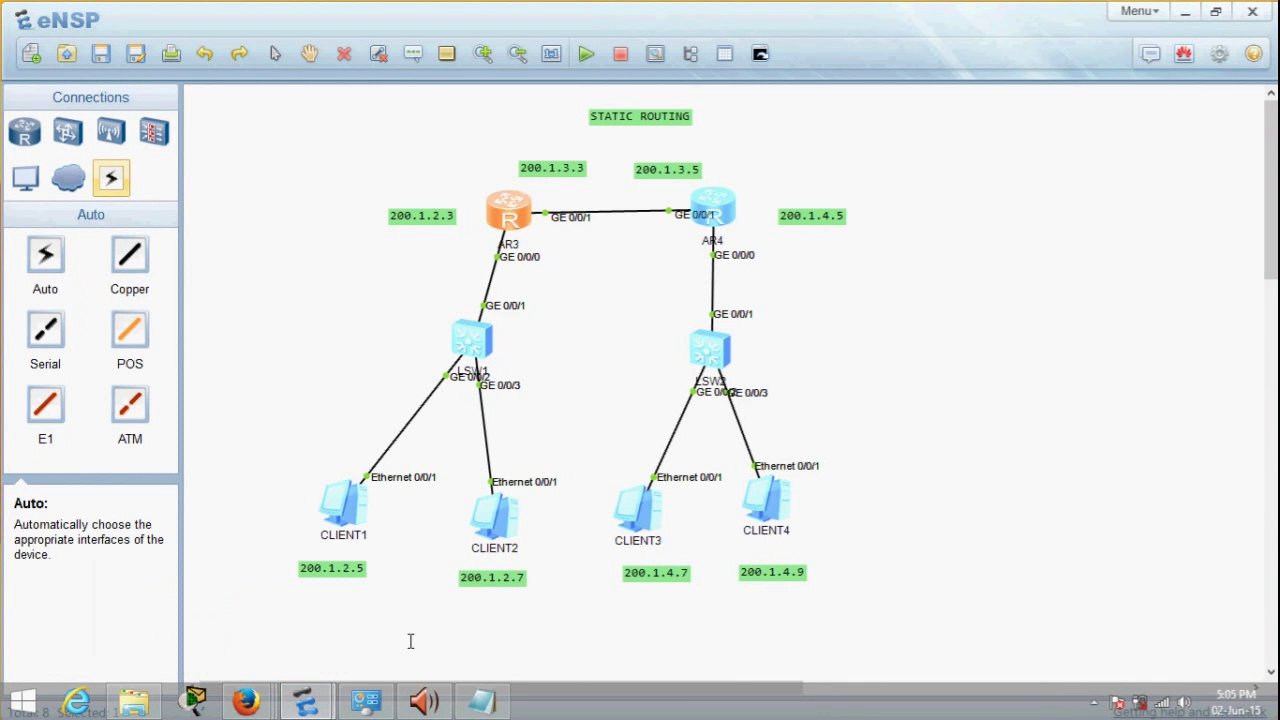
pyautogui.rightClick(520, 215)
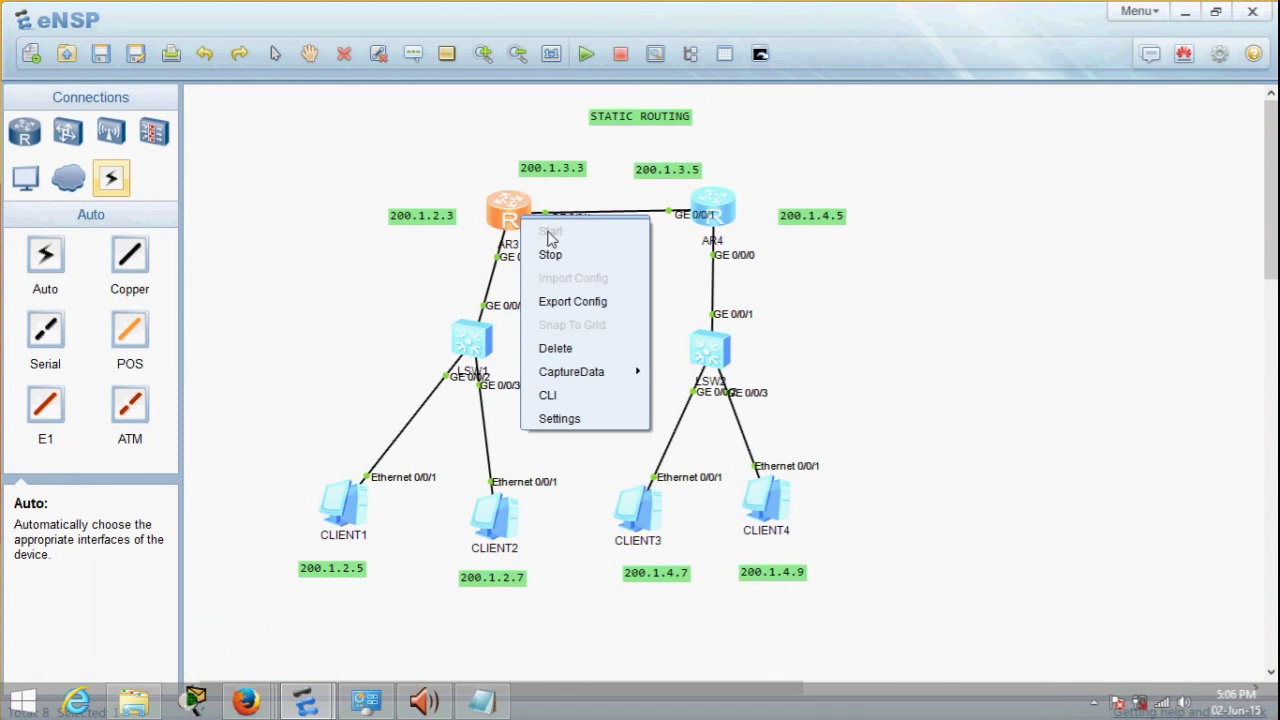
pyautogui.click(895, 287)
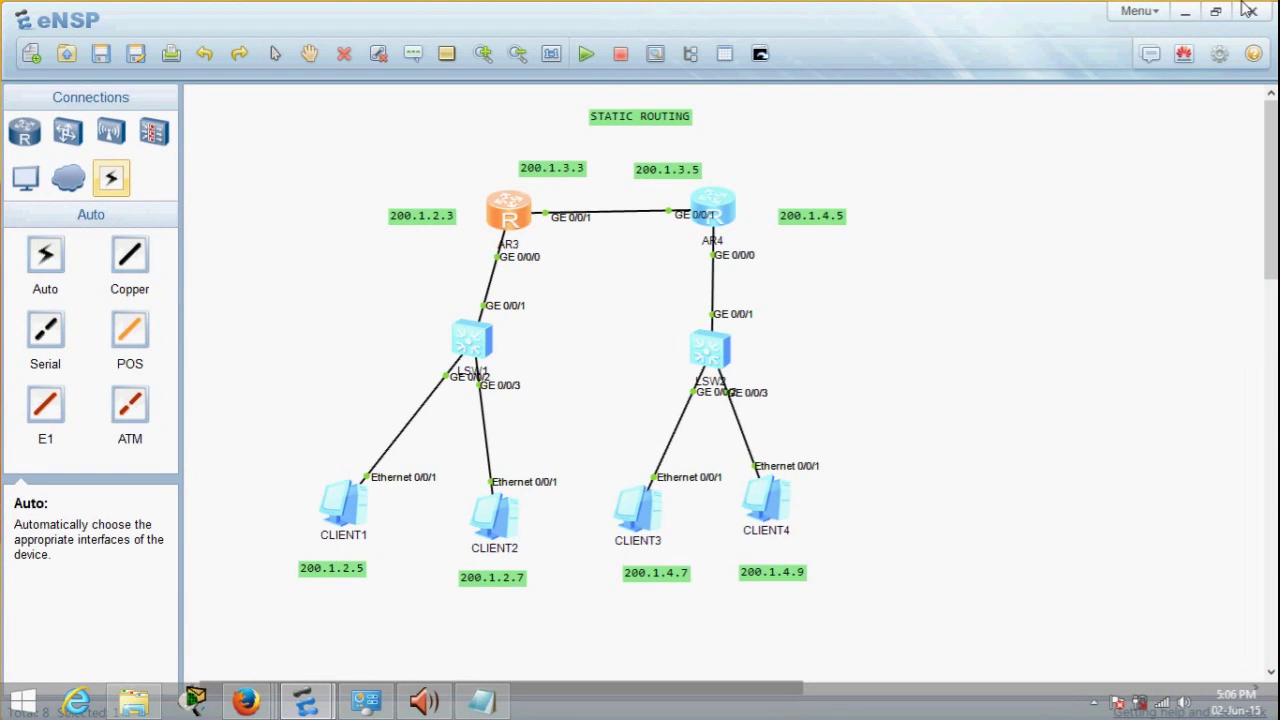
pyautogui.click(1186, 11)
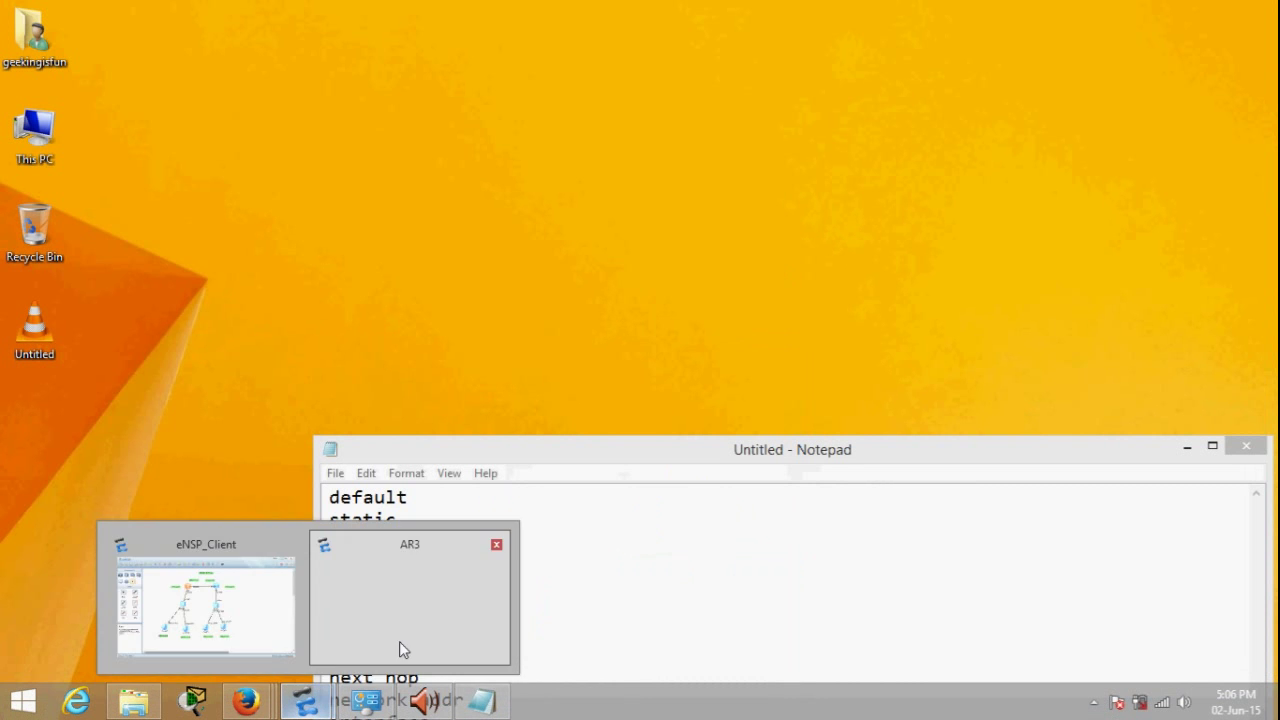
pyautogui.moveTo(305, 700)
pyautogui.click(400, 612)
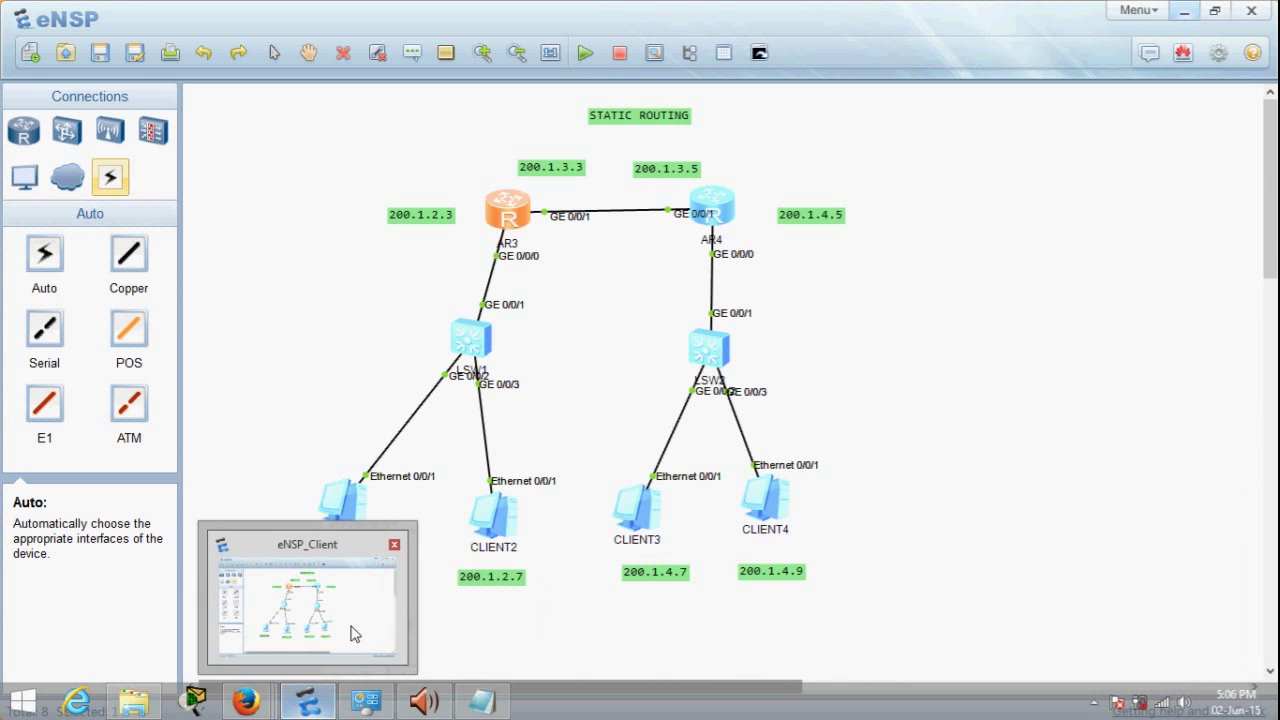
# - Reopen AR3's console, widen it, examine the complete static entry for 200.1.4.0/24 in the routing table, and close the console
pyautogui.doubleClick(510, 210)
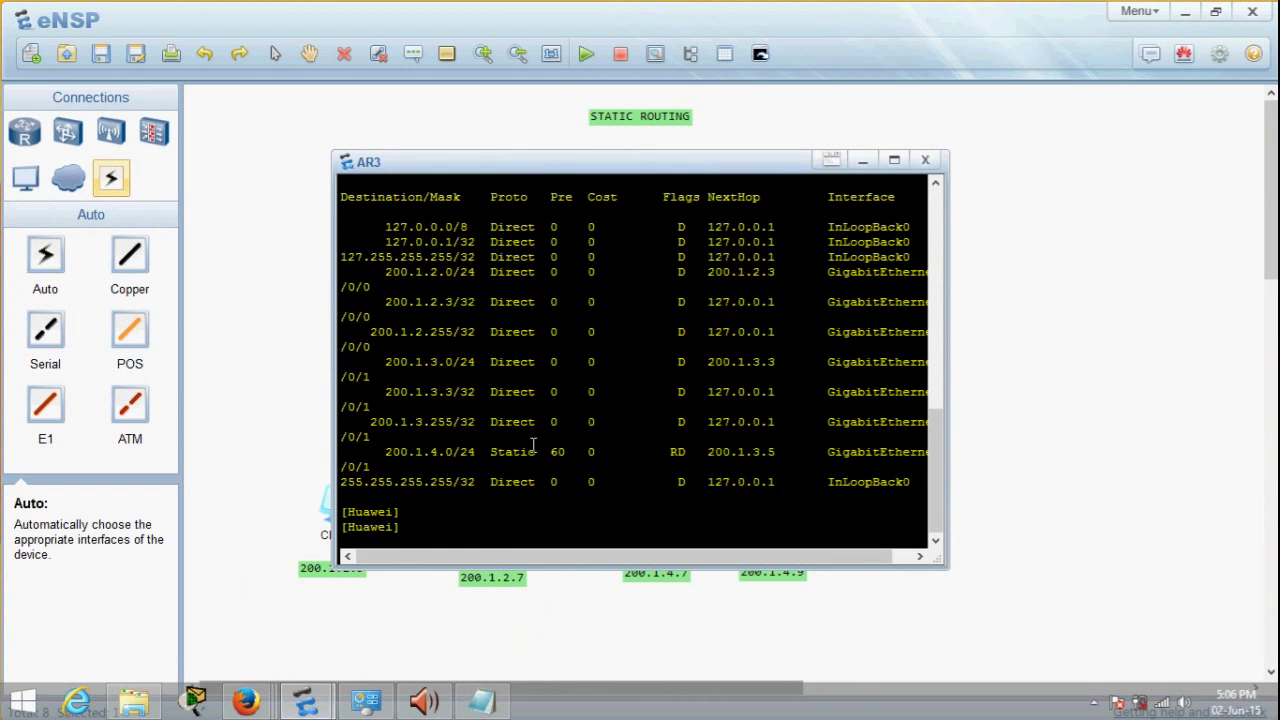
pyautogui.scroll(2, 646, 412)
pyautogui.press('Return')
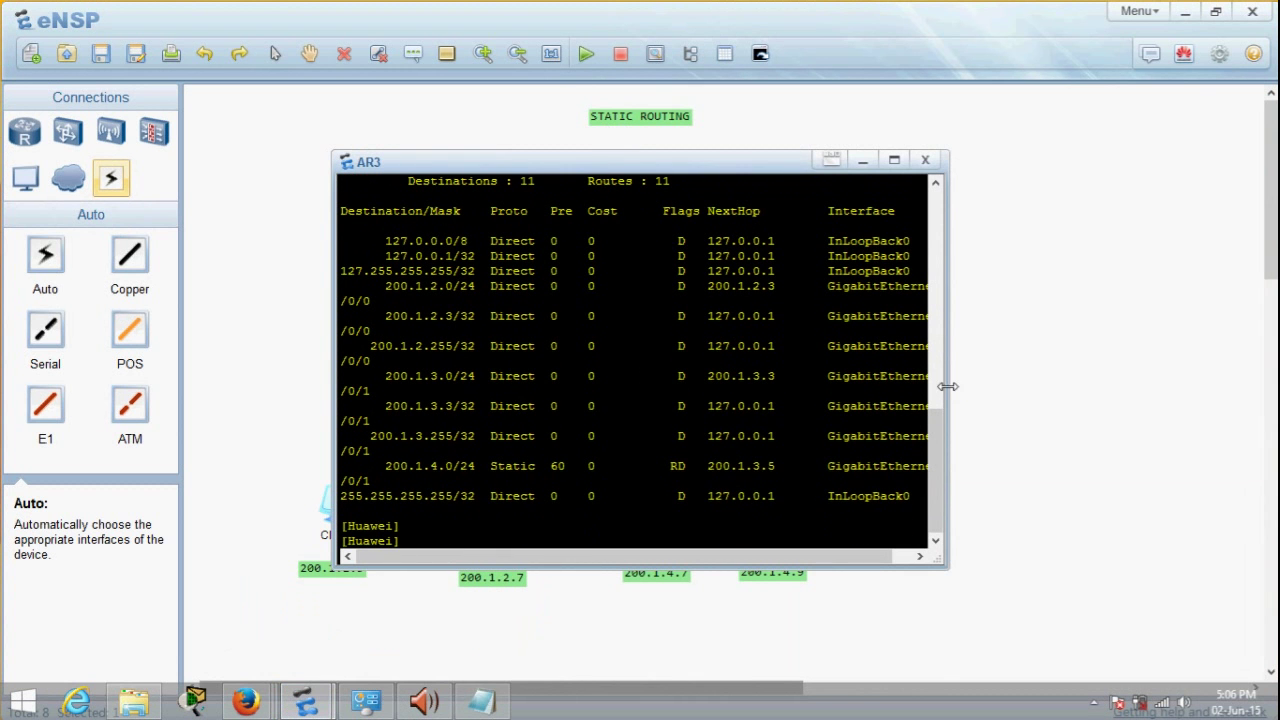
pyautogui.moveTo(947, 383); pyautogui.dragTo(1150, 383)
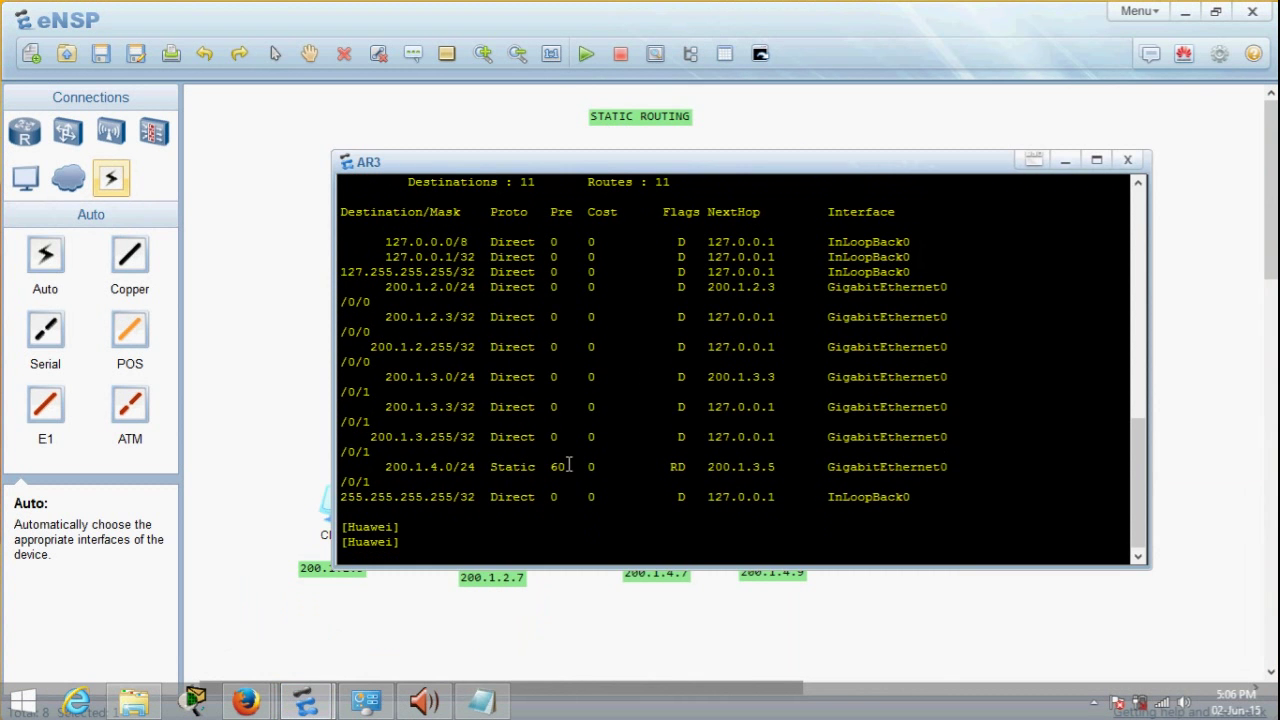
pyautogui.moveTo(378, 473); pyautogui.dragTo(972, 465)
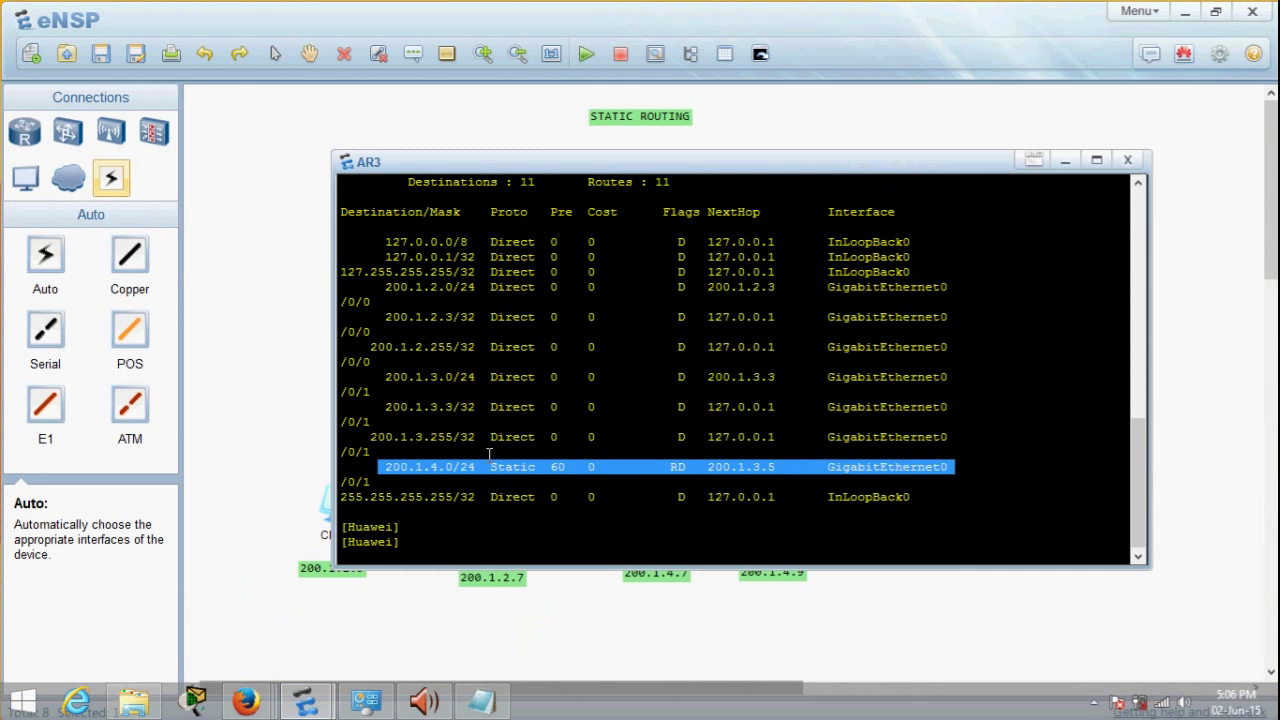
pyautogui.scroll(2, 640, 462)
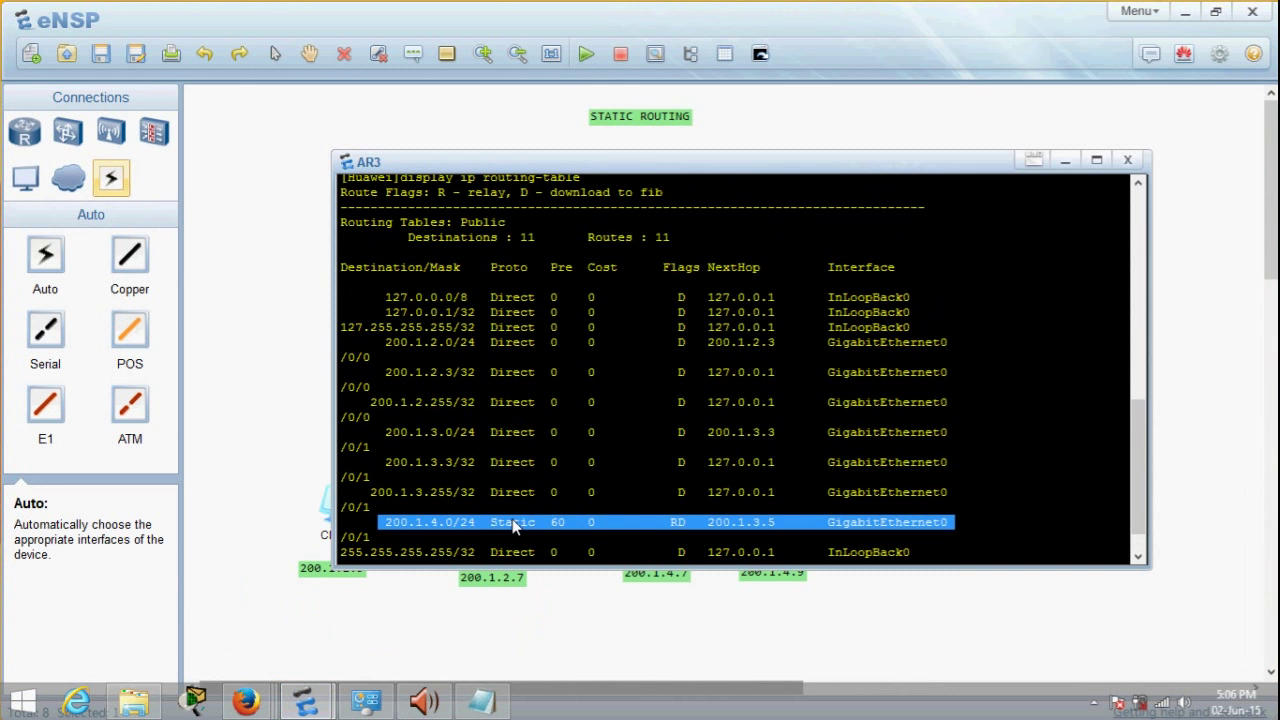
pyautogui.click(1127, 160)
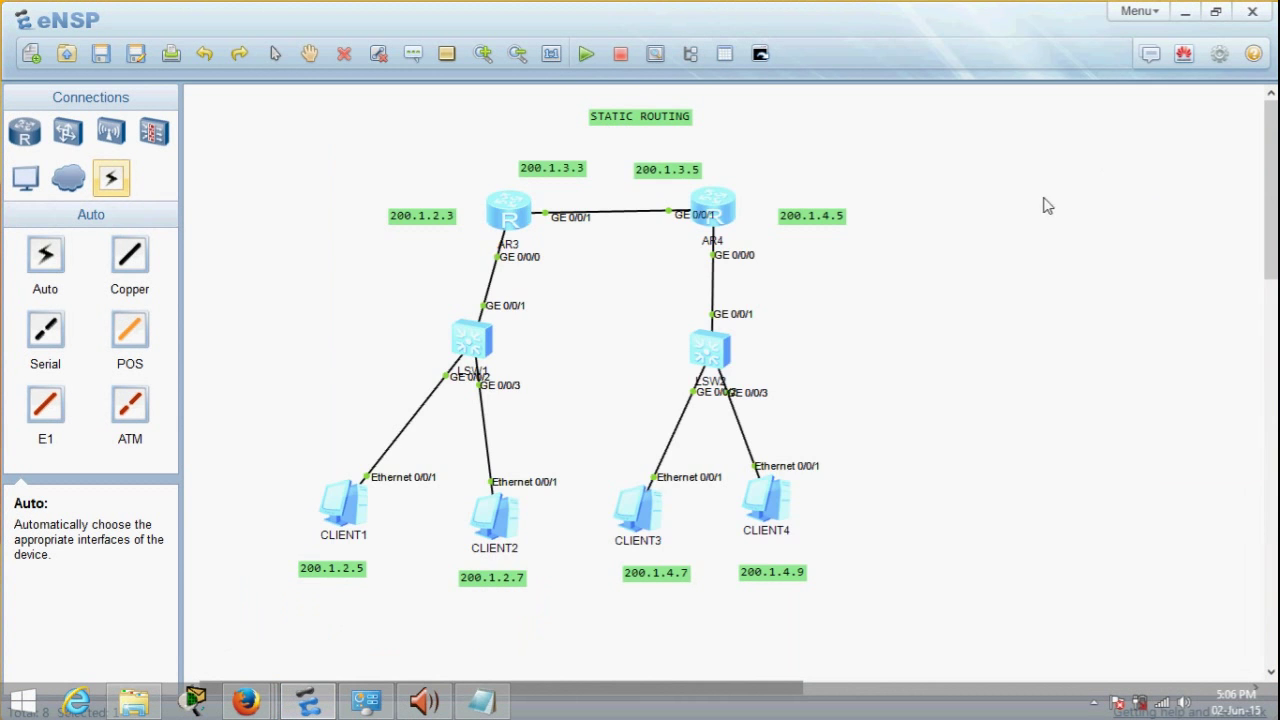
# - Open AR4's console and enter system view with the system-view command
pyautogui.doubleClick(722, 212)
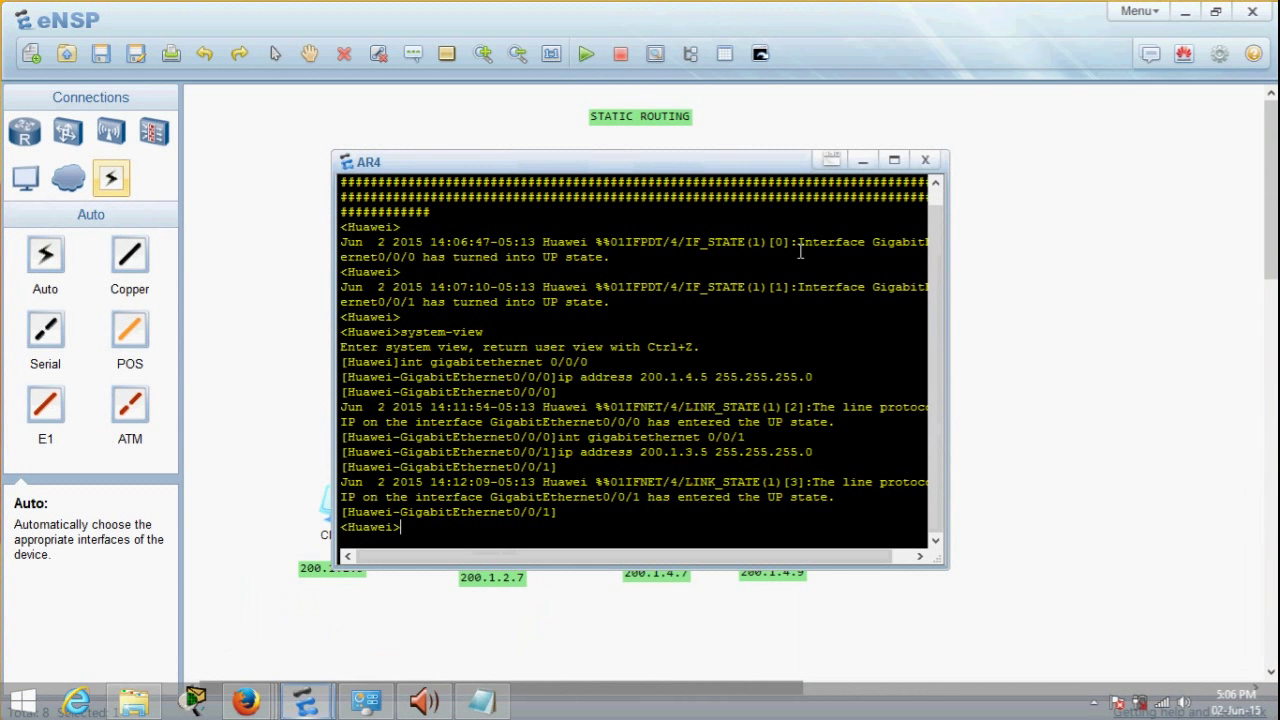
pyautogui.write('syse')
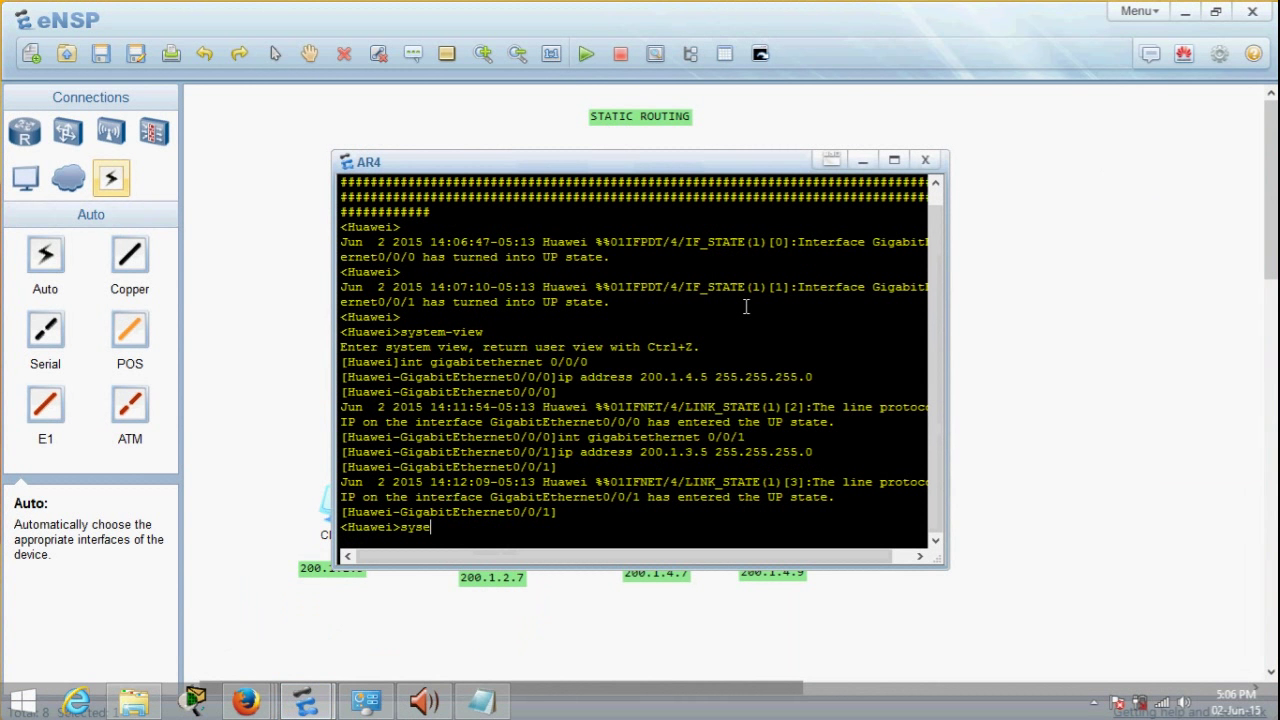
pyautogui.write('tem-view')
pyautogui.press('Return')
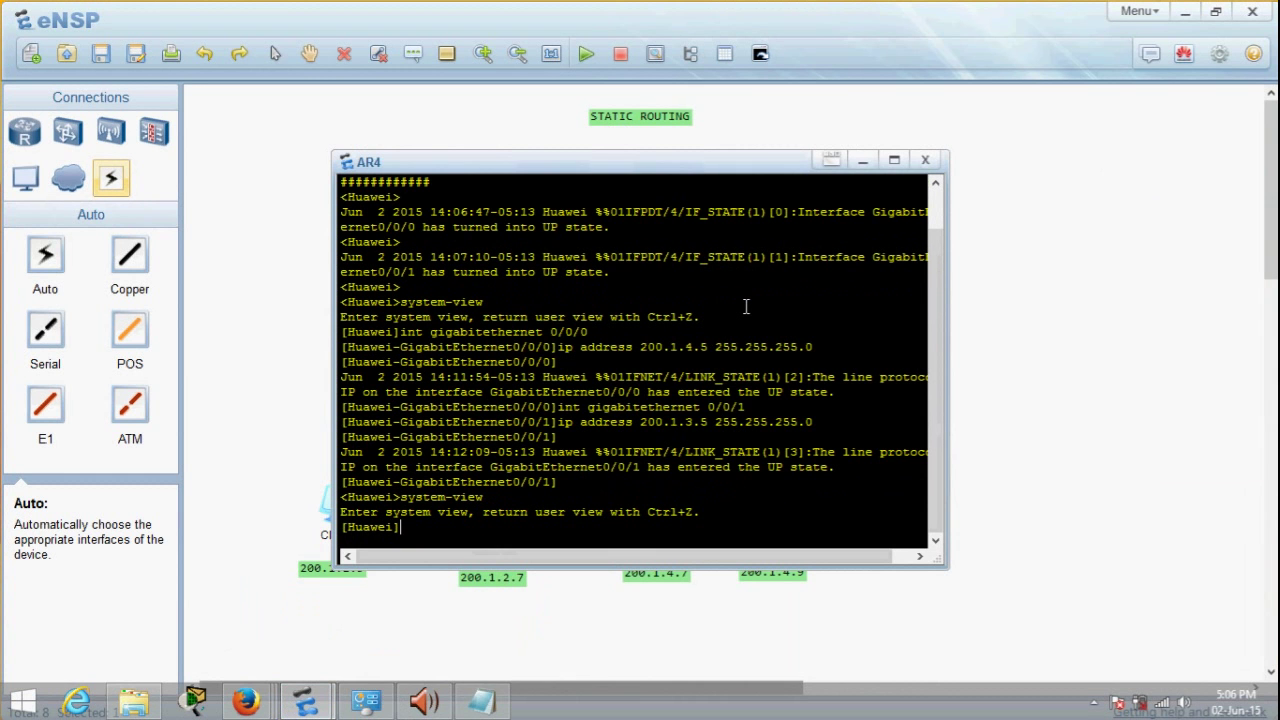
# - Add a static route on AR4 to network 200.1.2.0 with mask 255.255.255.0 and next hop 200.1.3.3
pyautogui.write('ip route-sttatic')
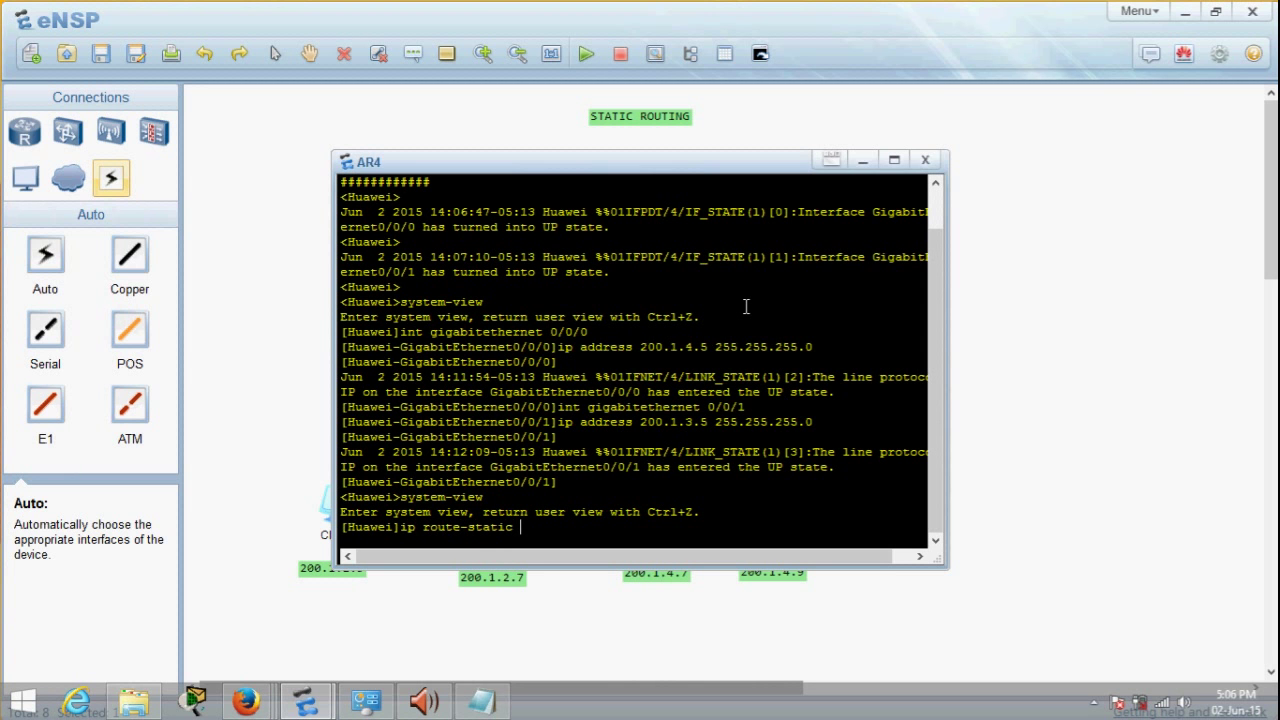
pyautogui.moveTo(668, 165); pyautogui.dragTo(873, 215)
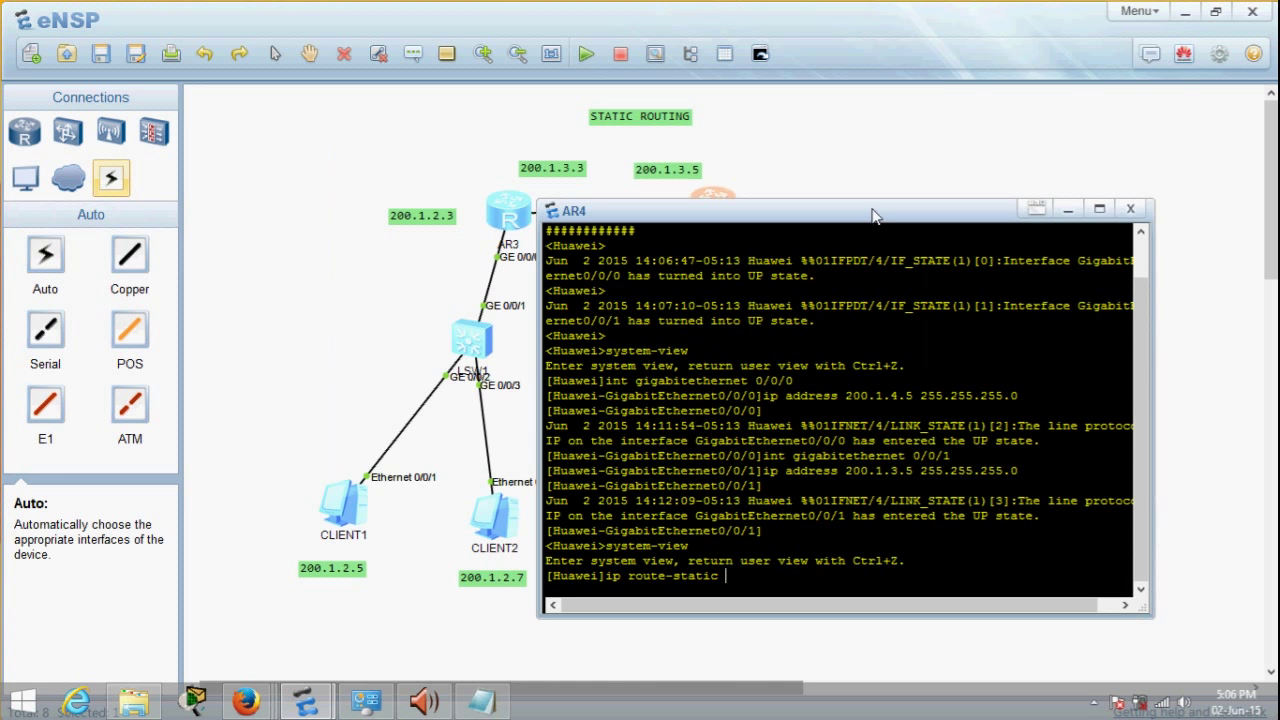
pyautogui.write('c 200.1.2.0 255.25.')
pyautogui.write('225')
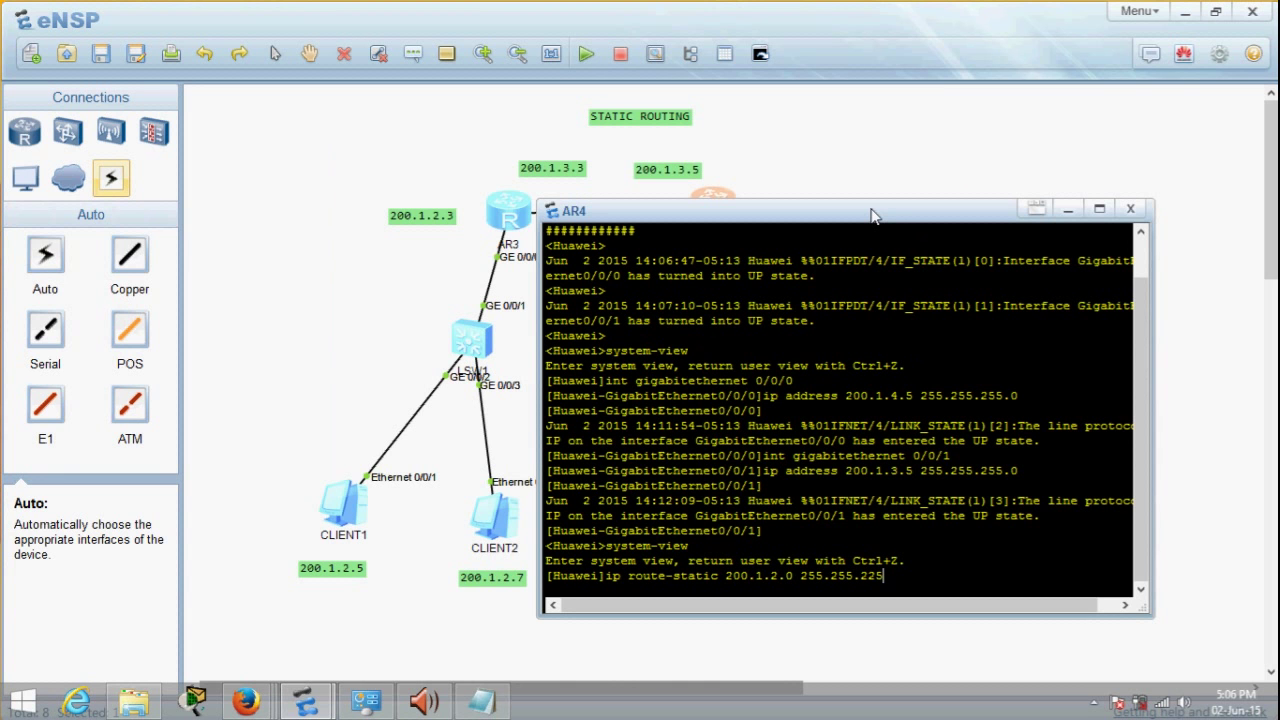
pyautogui.press('BackSpace')
pyautogui.press('BackSpace')
pyautogui.write('55.0 200.1.3.3')
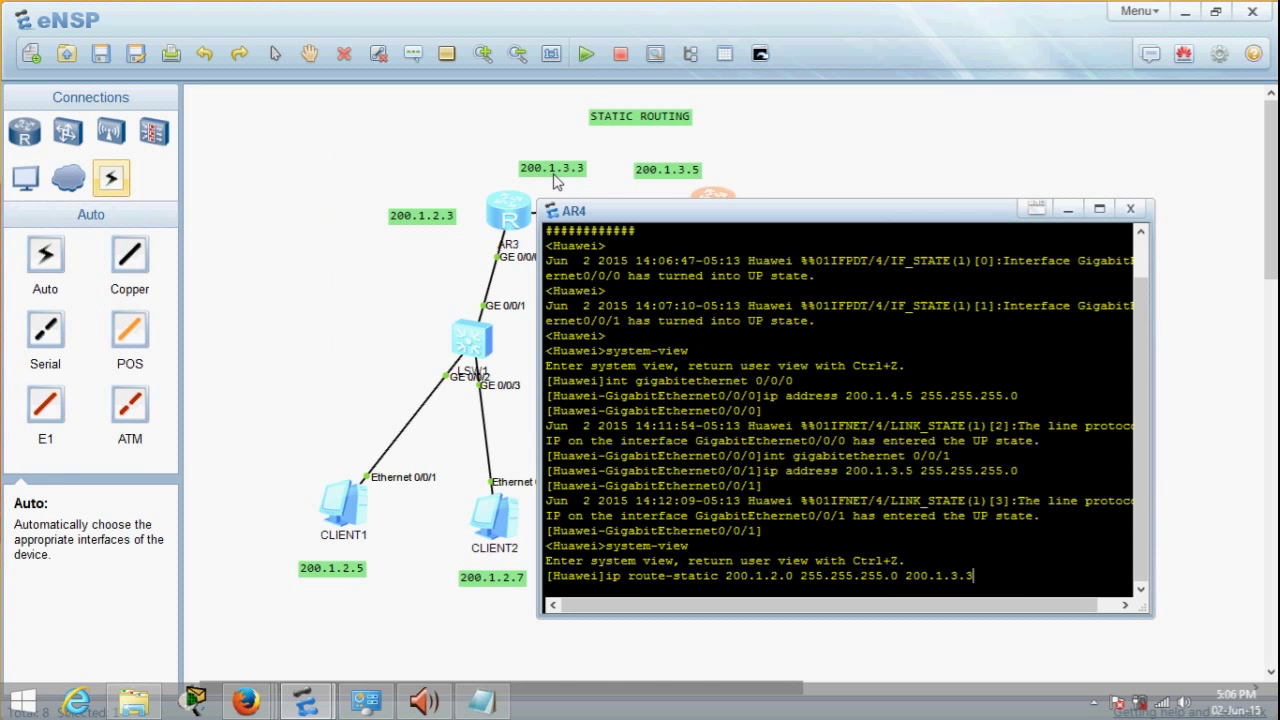
pyautogui.press('Return')
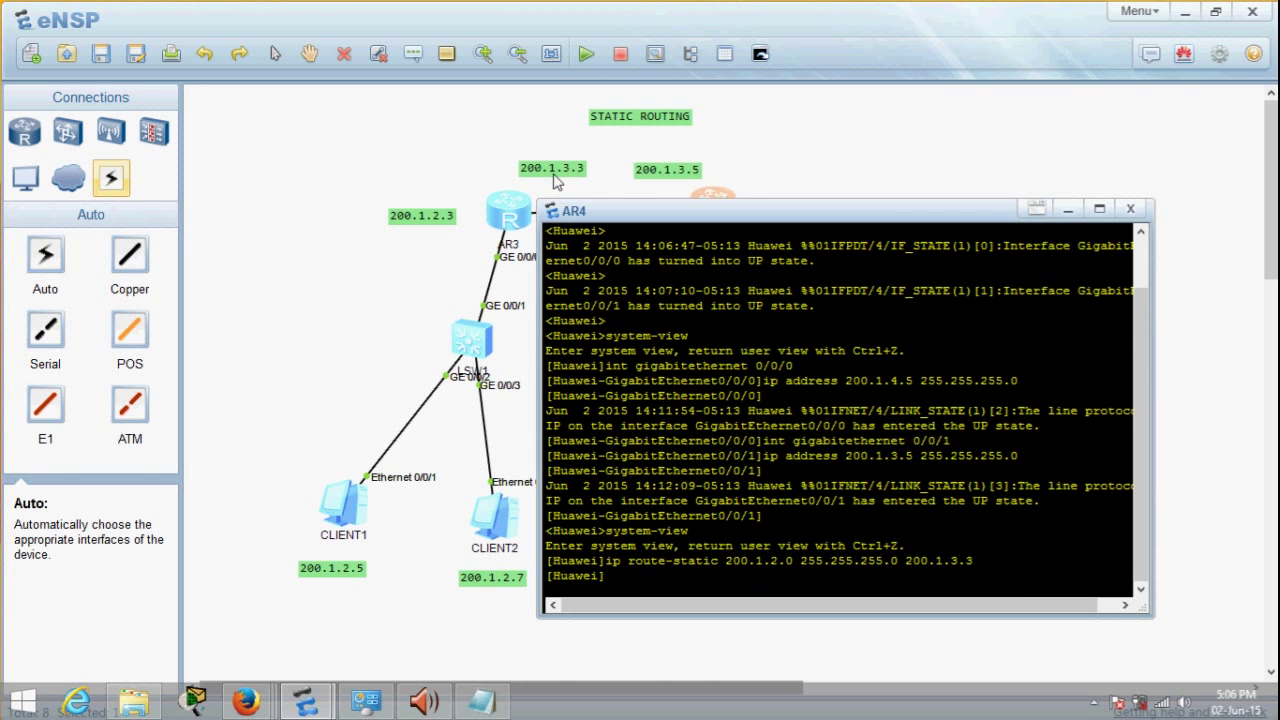
# - Run display ip routing-table on AR4, examine the static entry for 200.1.2.0/24, and close the console
pyautogui.write('display ip routin')
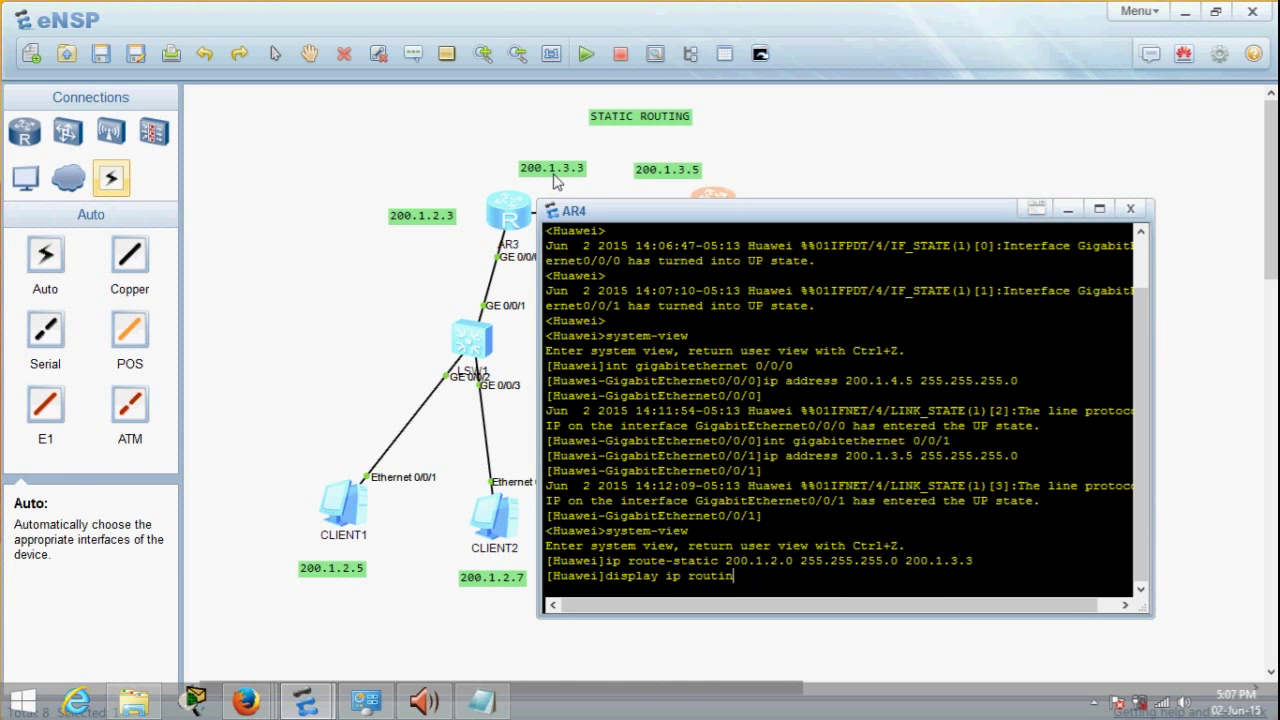
pyautogui.write('g-table')
pyautogui.press('Return')
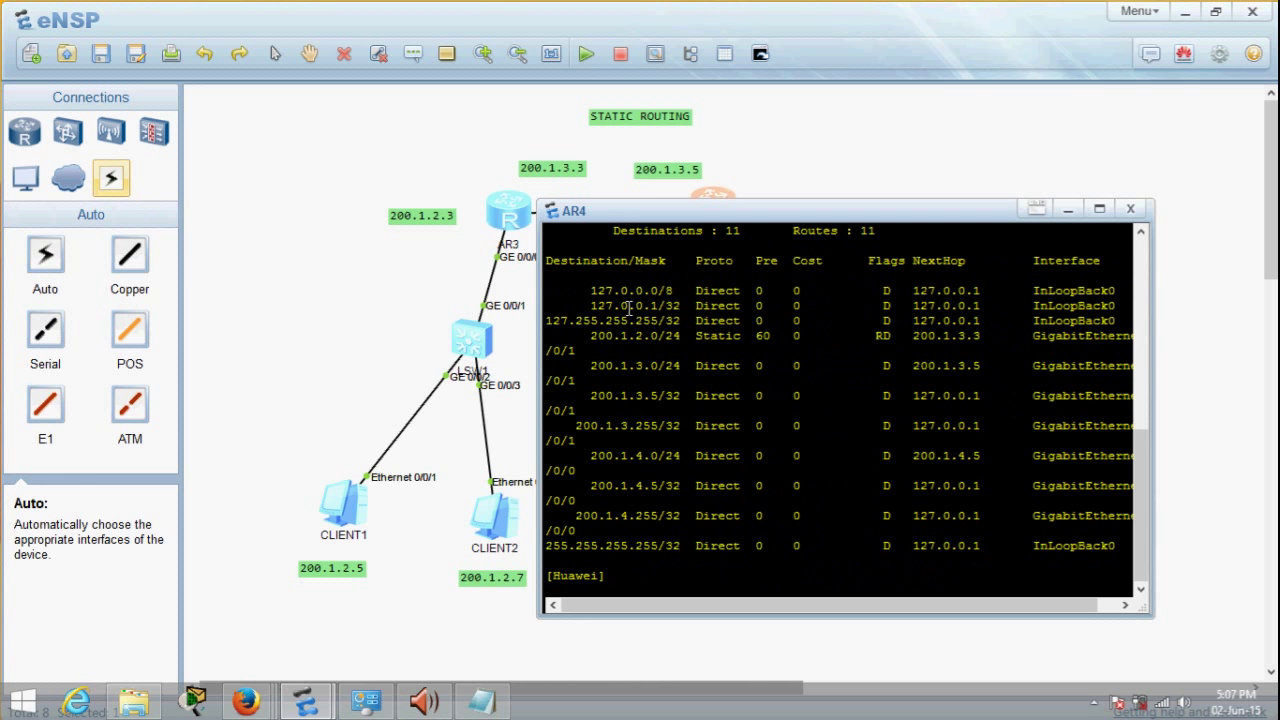
pyautogui.moveTo(591, 340); pyautogui.dragTo(878, 350)
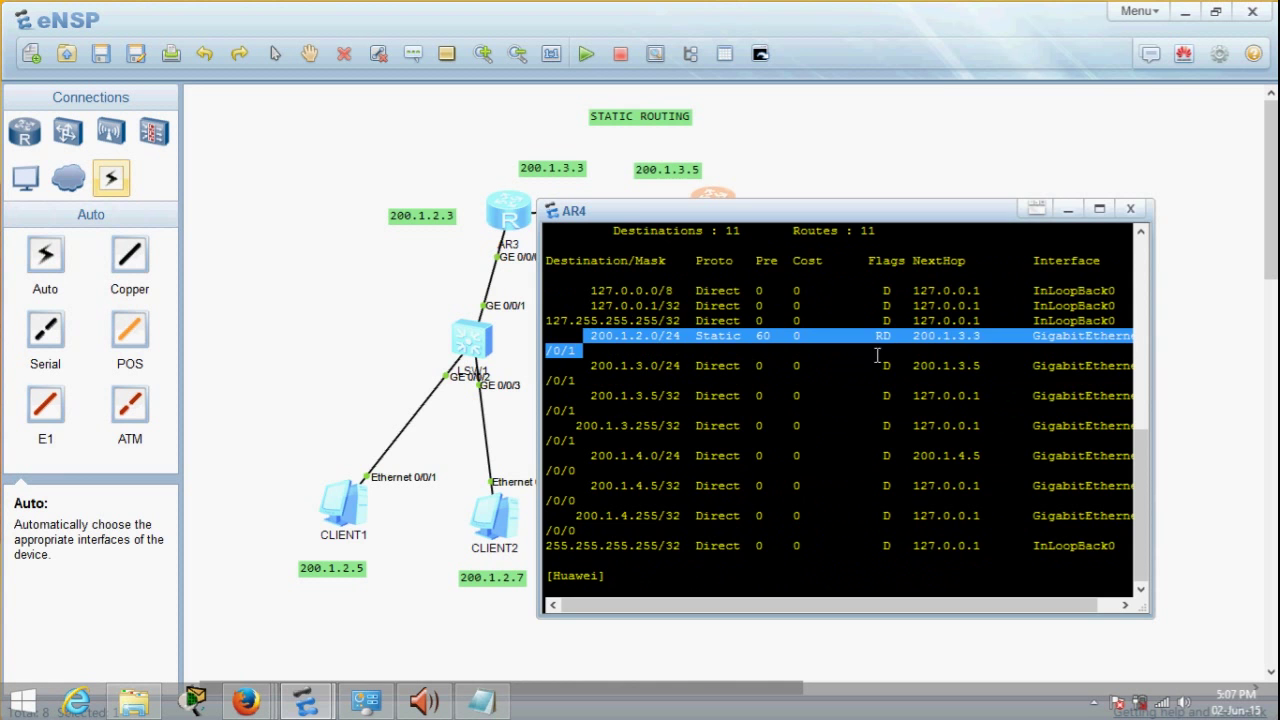
pyautogui.click(1130, 209)
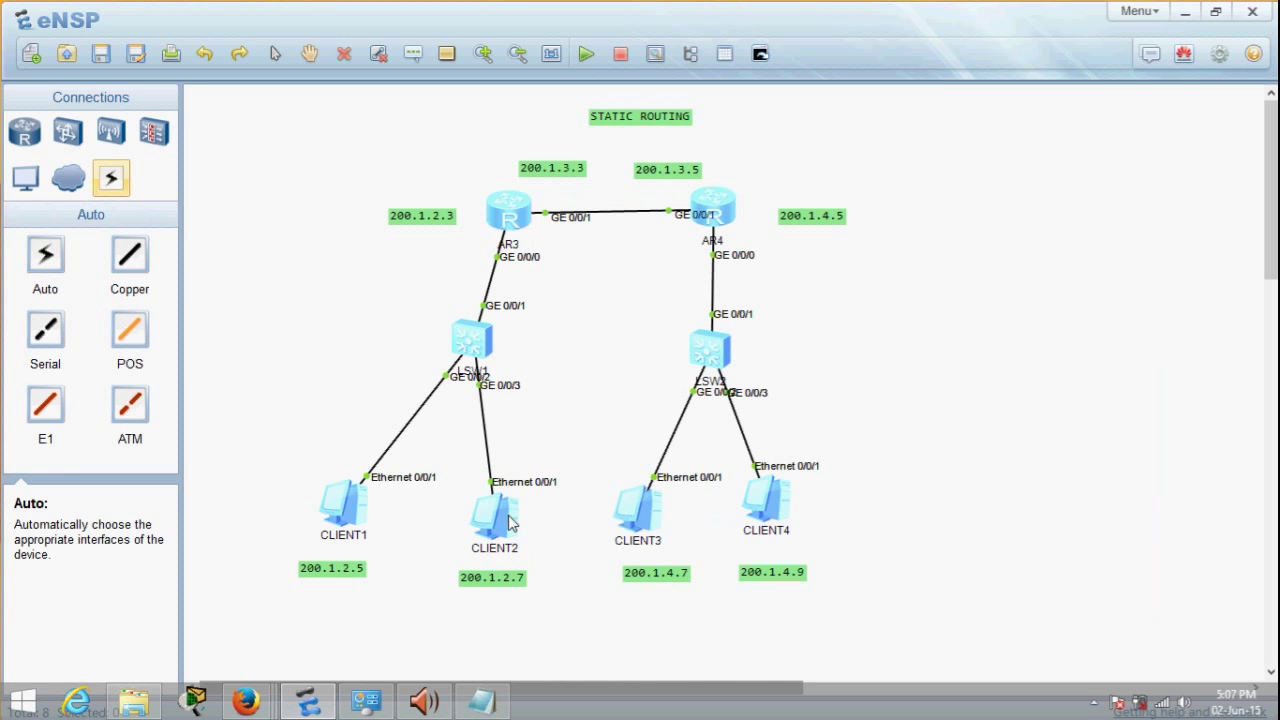
# - Open CLIENT1's command console and move its window so the client address labels in the topology stay visible
pyautogui.doubleClick(346, 506)
pyautogui.moveTo(729, 293); pyautogui.dragTo(484, 42)
pyautogui.hotkey('alt', 'F4')
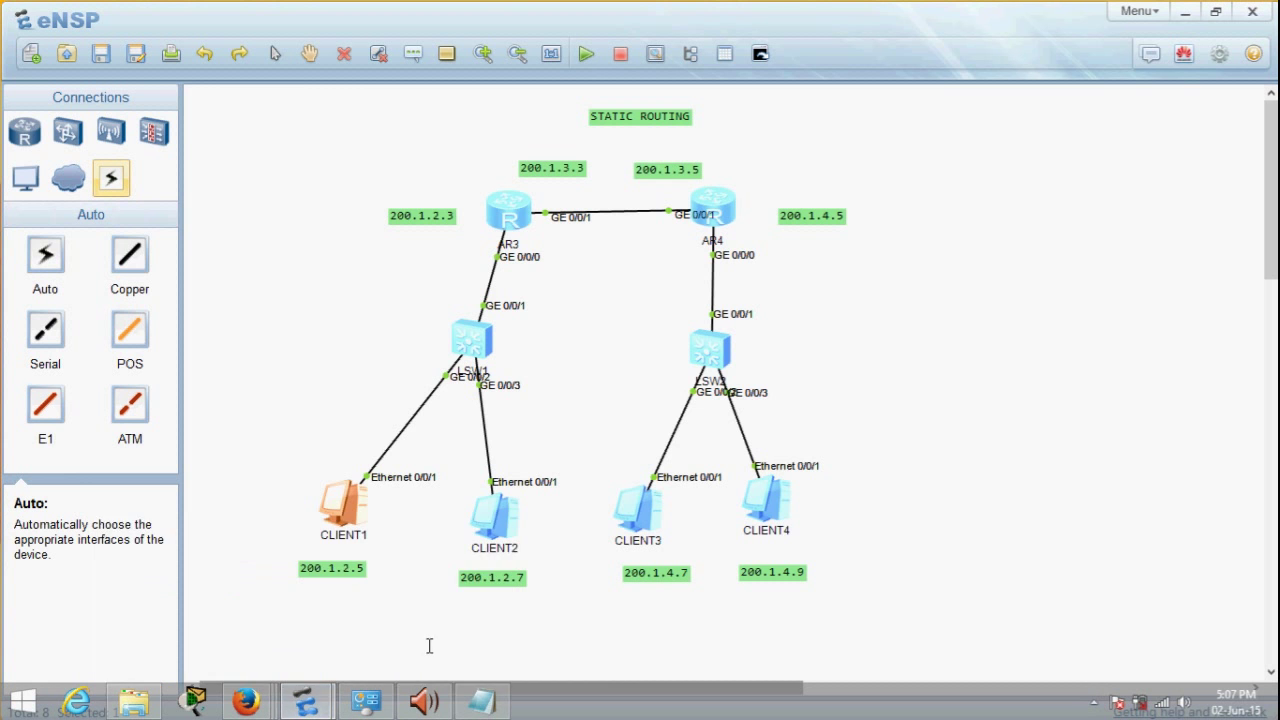
pyautogui.moveTo(426, 643)
pyautogui.click(419, 617)
pyautogui.moveTo(503, 38); pyautogui.dragTo(443, 23)
pyautogui.scroll(-3, 446, 272)
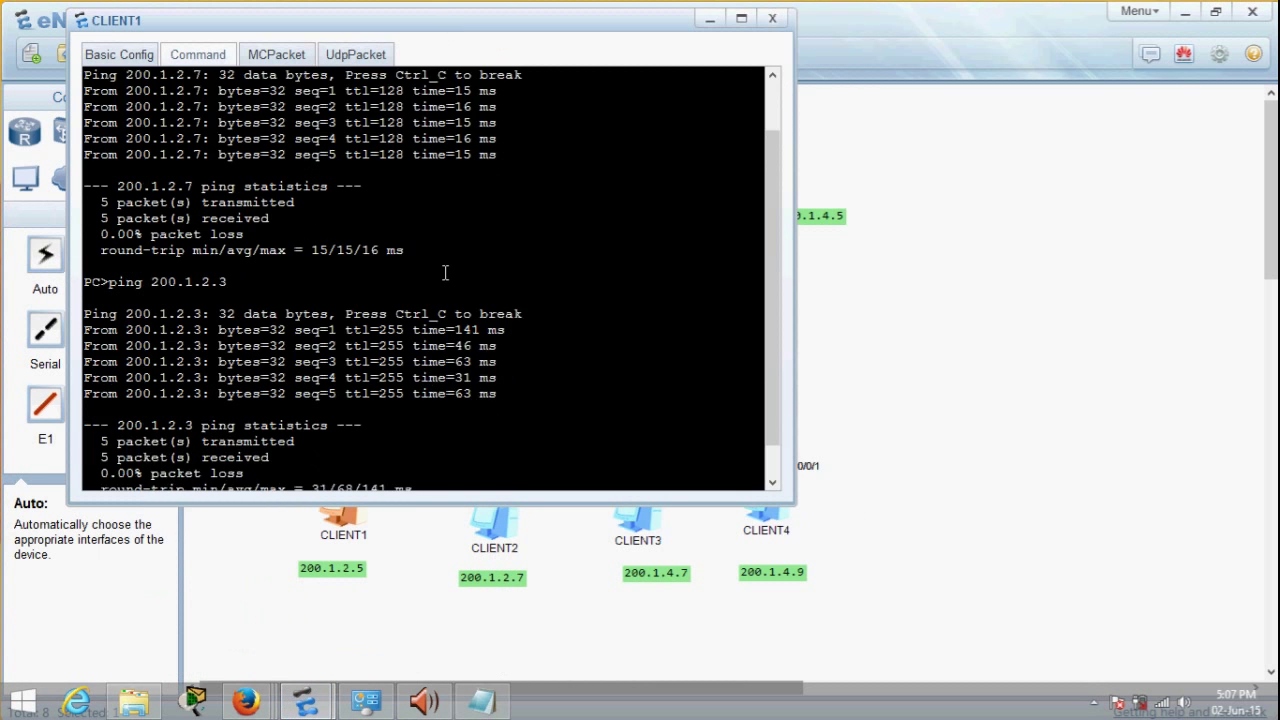
pyautogui.moveTo(540, 30); pyautogui.dragTo(474, 23)
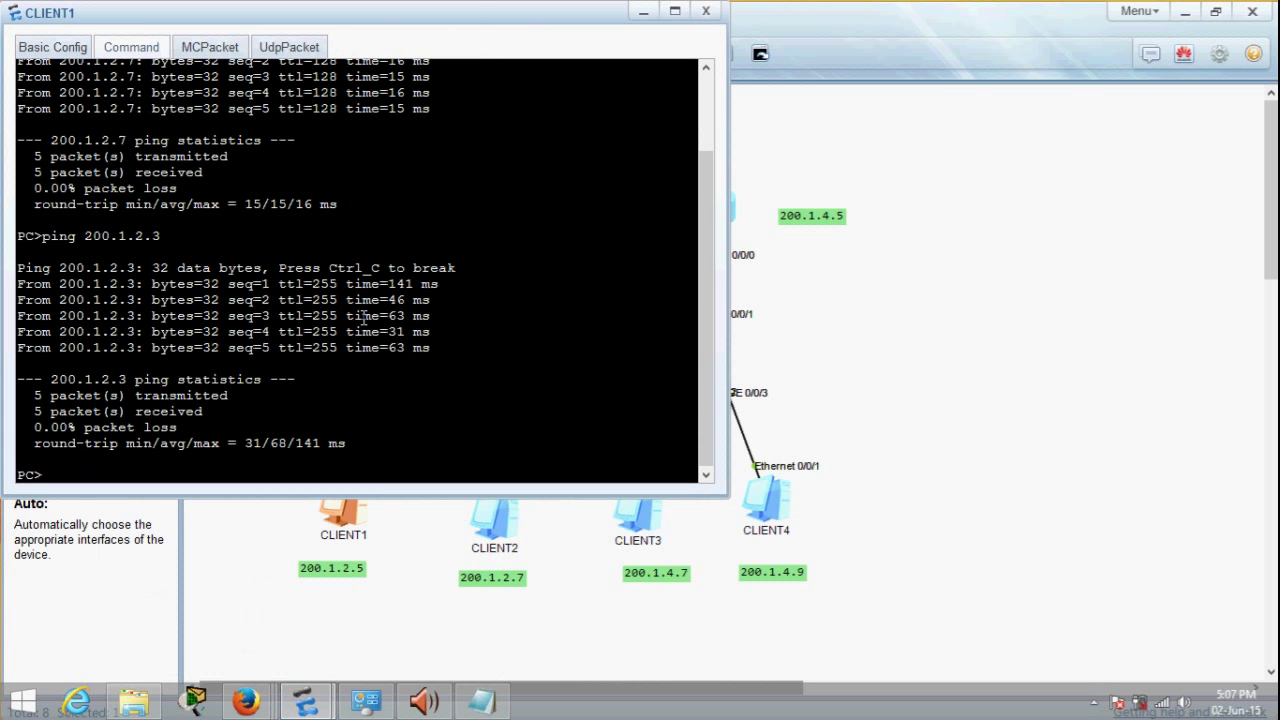
# - Ping CLIENT4 at 200.1.4.9 from CLIENT1 twice to test connectivity between the two networks
pyautogui.write('pi')
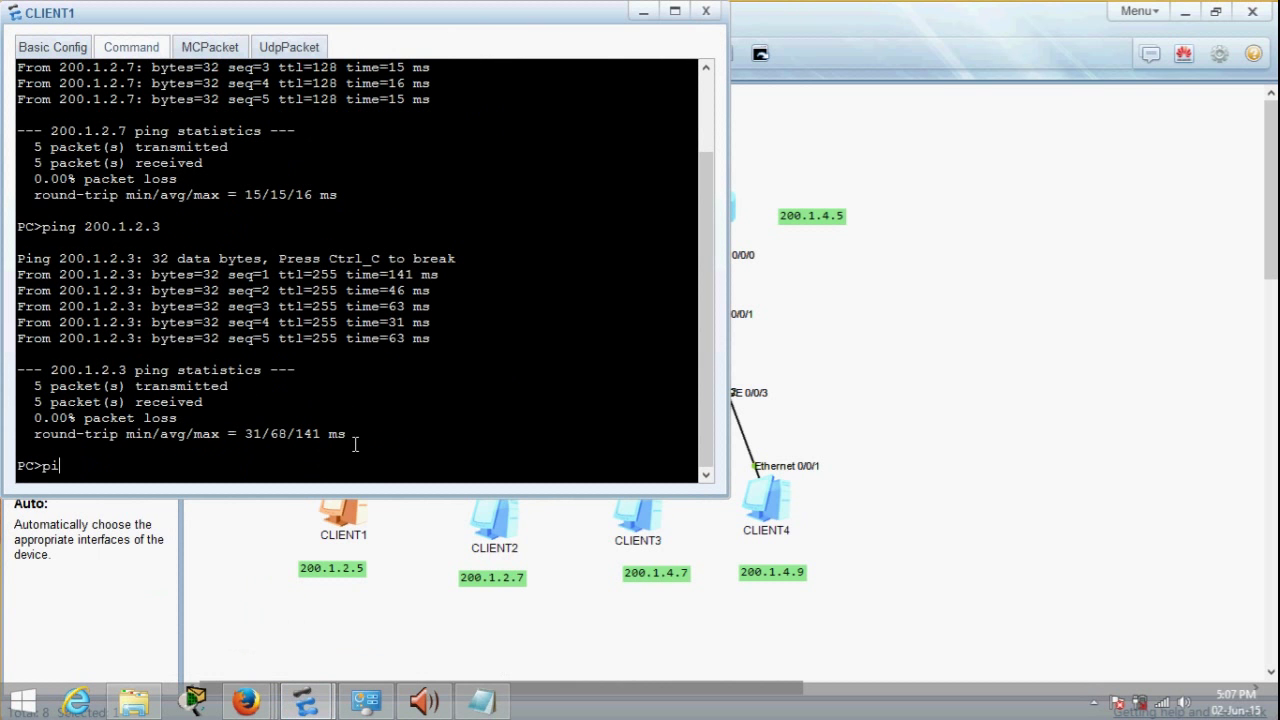
pyautogui.write('ng 200.1.4.9')
pyautogui.press('Return')
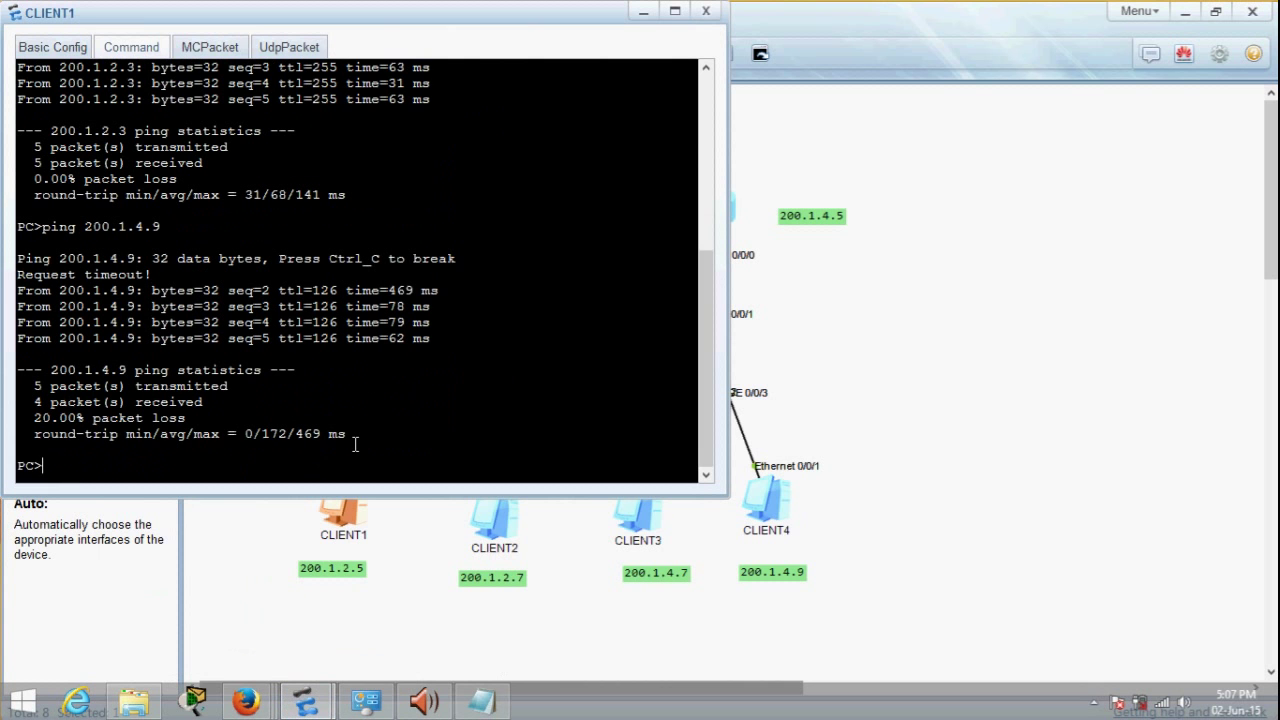
pyautogui.press('Up')
pyautogui.press('Return')
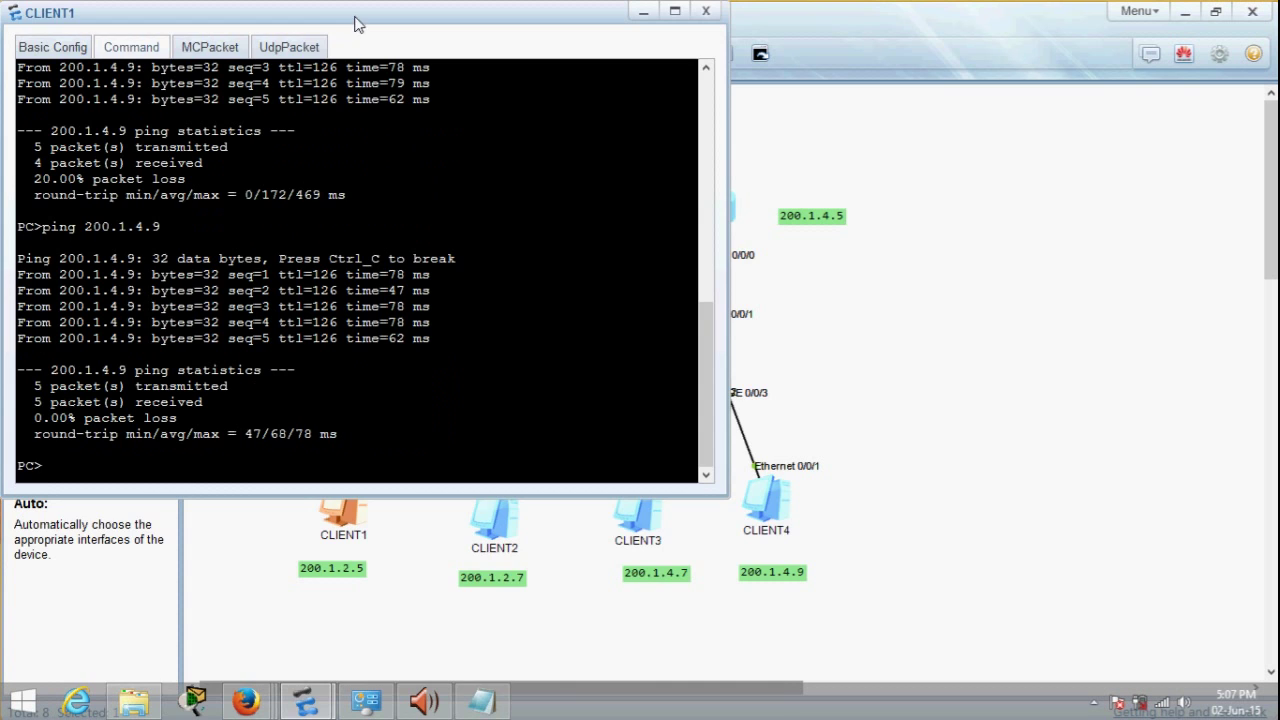
# - Check AR4's address in the topology and ping 200.1.4.5 from CLIENT1
pyautogui.moveTo(357, 23); pyautogui.dragTo(404, 264)
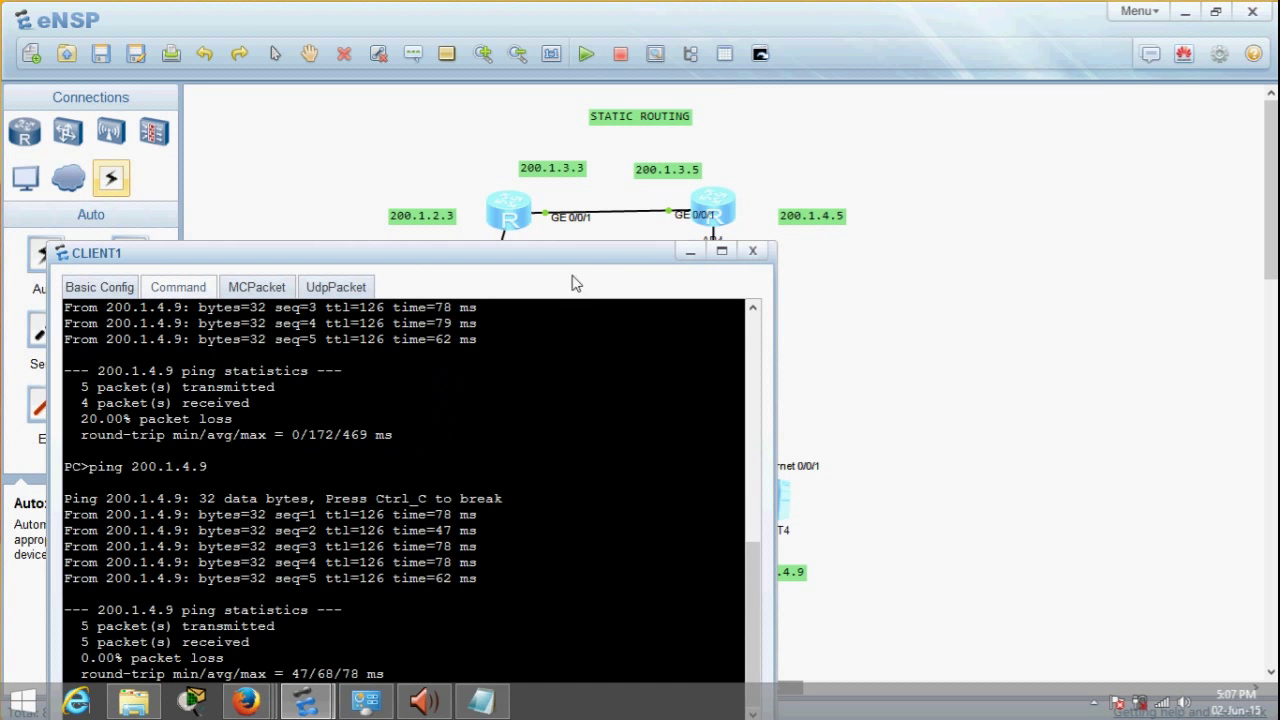
pyautogui.moveTo(557, 265); pyautogui.dragTo(540, 122)
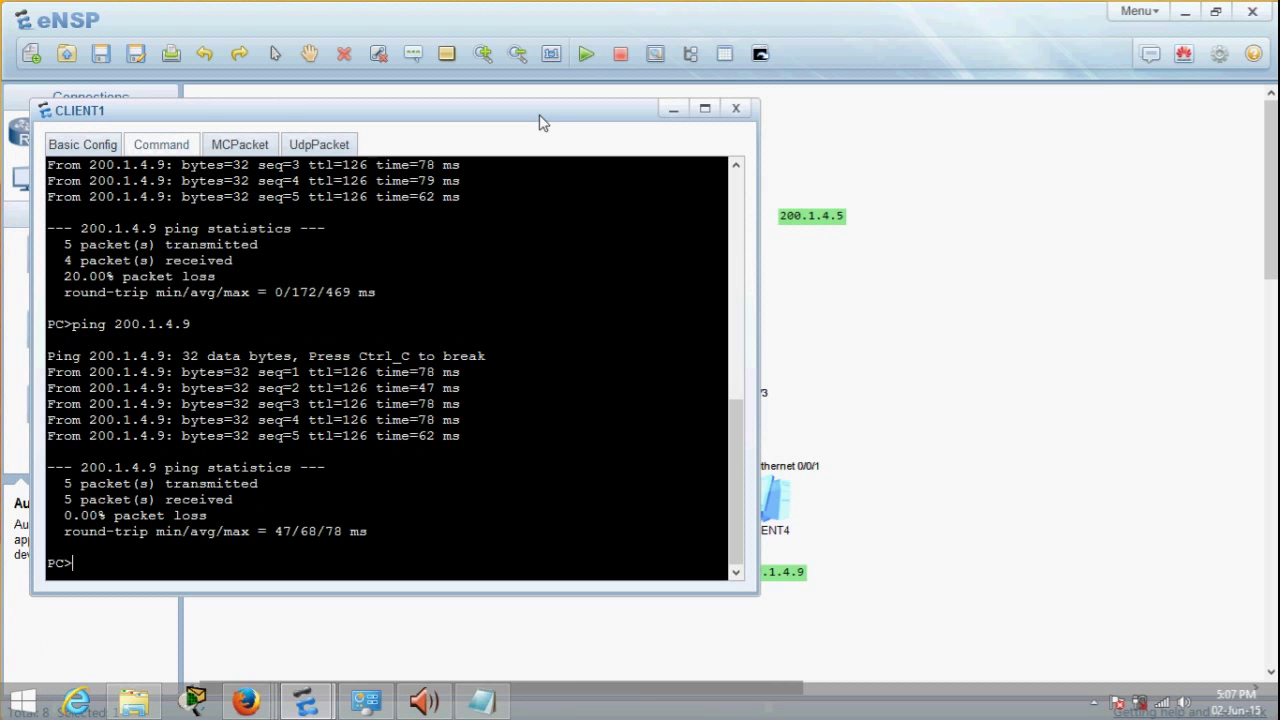
pyautogui.press('Up')
pyautogui.write('5')
pyautogui.press('Return')
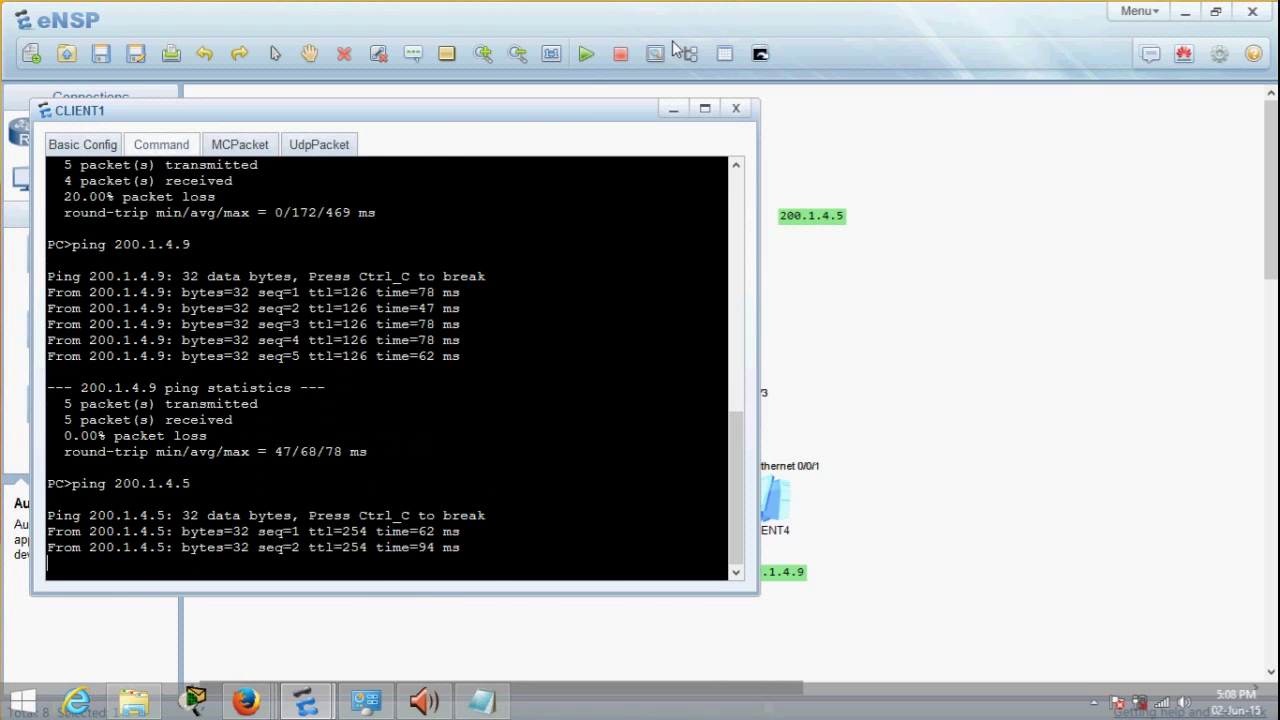
# - Close CLIENT1's console, open CLIENT4's command console, and move its window clear of CLIENT2's address label in the topology
pyautogui.click(736, 108)
pyautogui.doubleClick(768, 498)
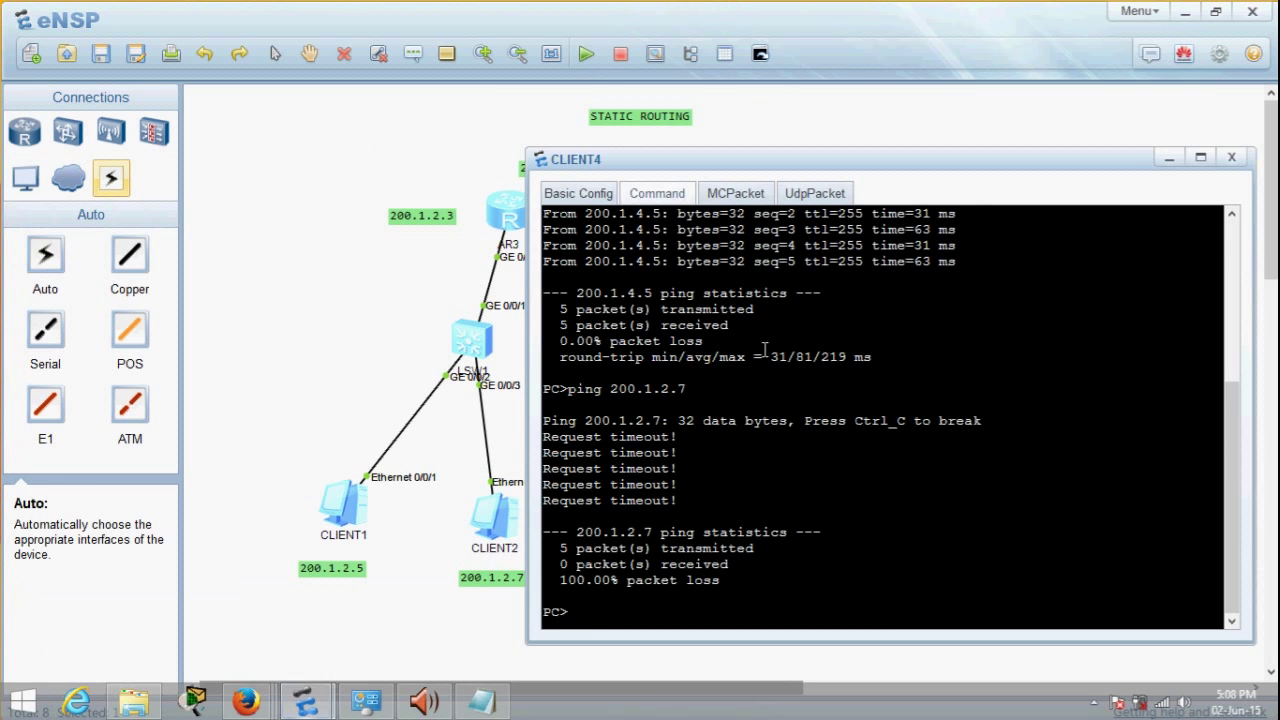
pyautogui.moveTo(680, 166); pyautogui.dragTo(730, 172)
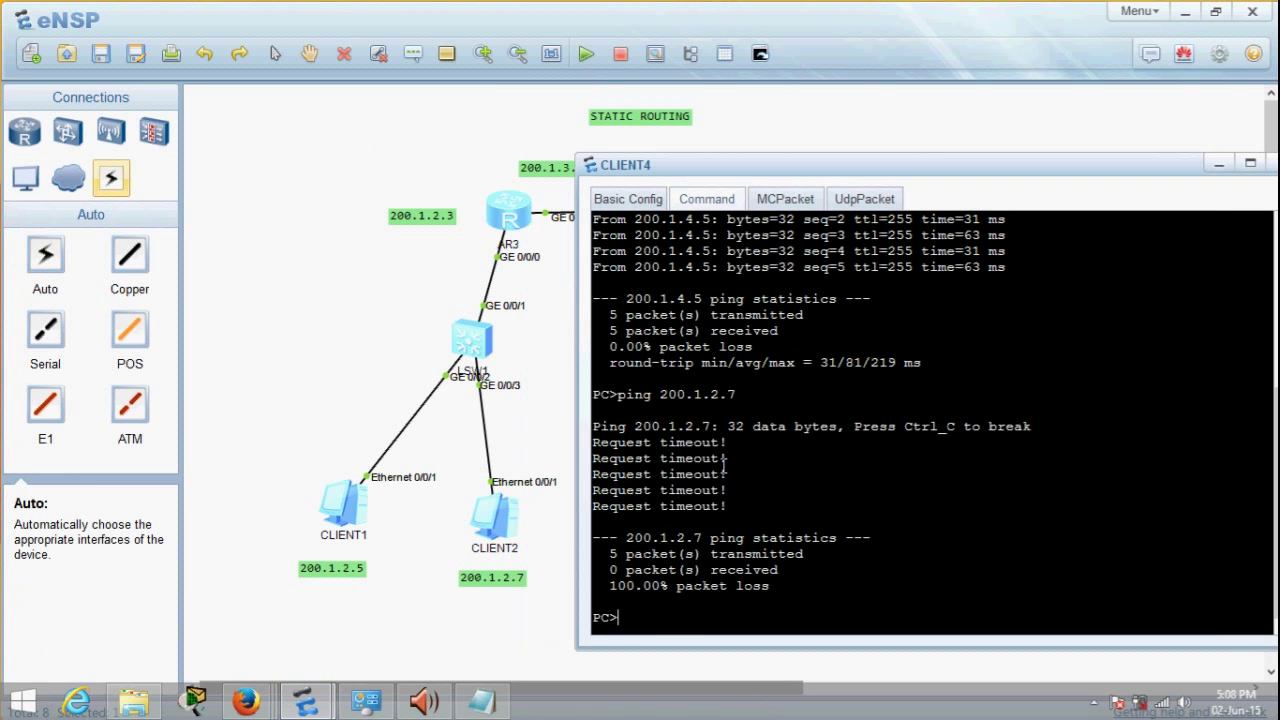
# - Ping CLIENT2 at 200.1.2.7 from CLIENT4 twice to test the return path, and close the console
pyautogui.write('ping 200.1.2.7')
pyautogui.press('Return')
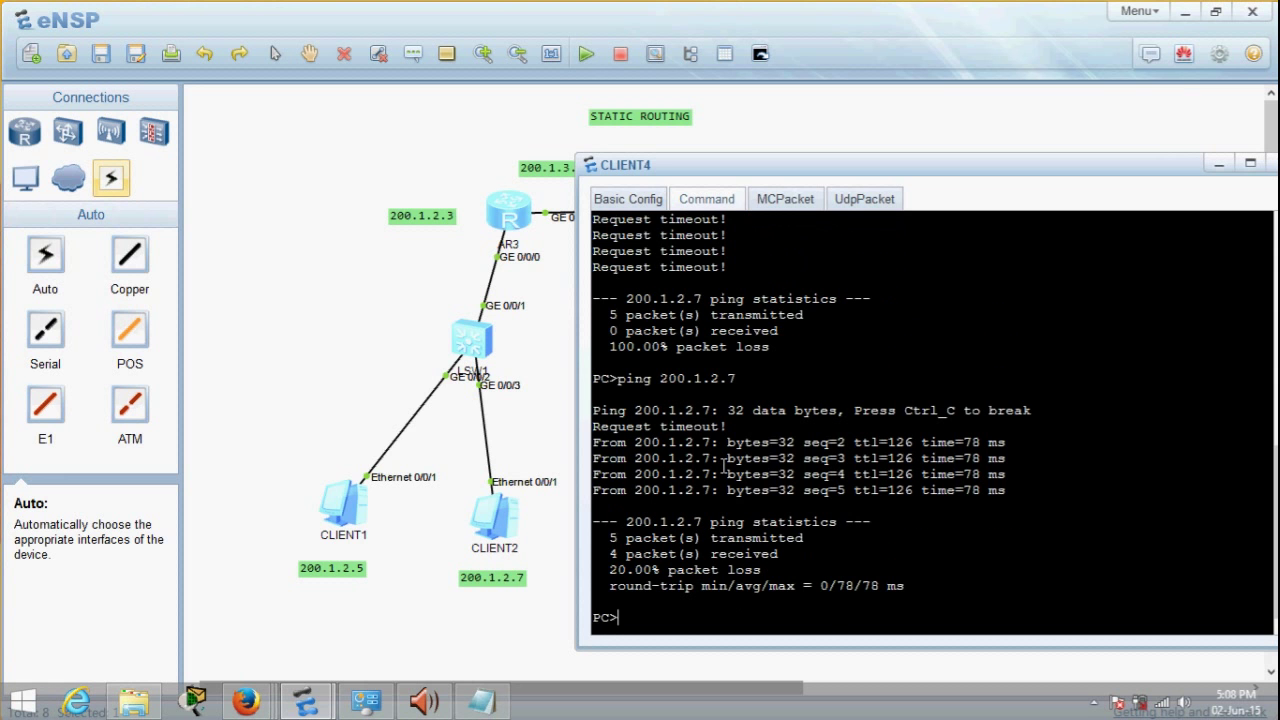
pyautogui.press('Up')
pyautogui.press('Return')
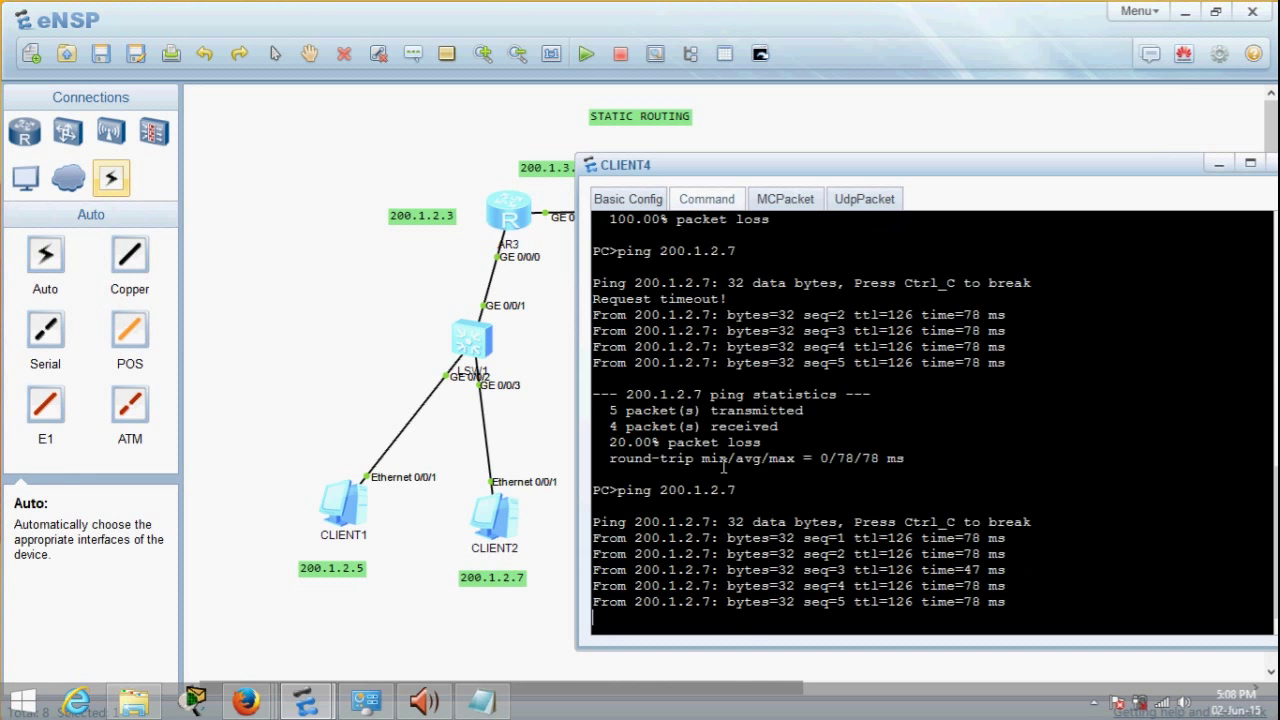
pyautogui.moveTo(1152, 174); pyautogui.dragTo(1003, 176)
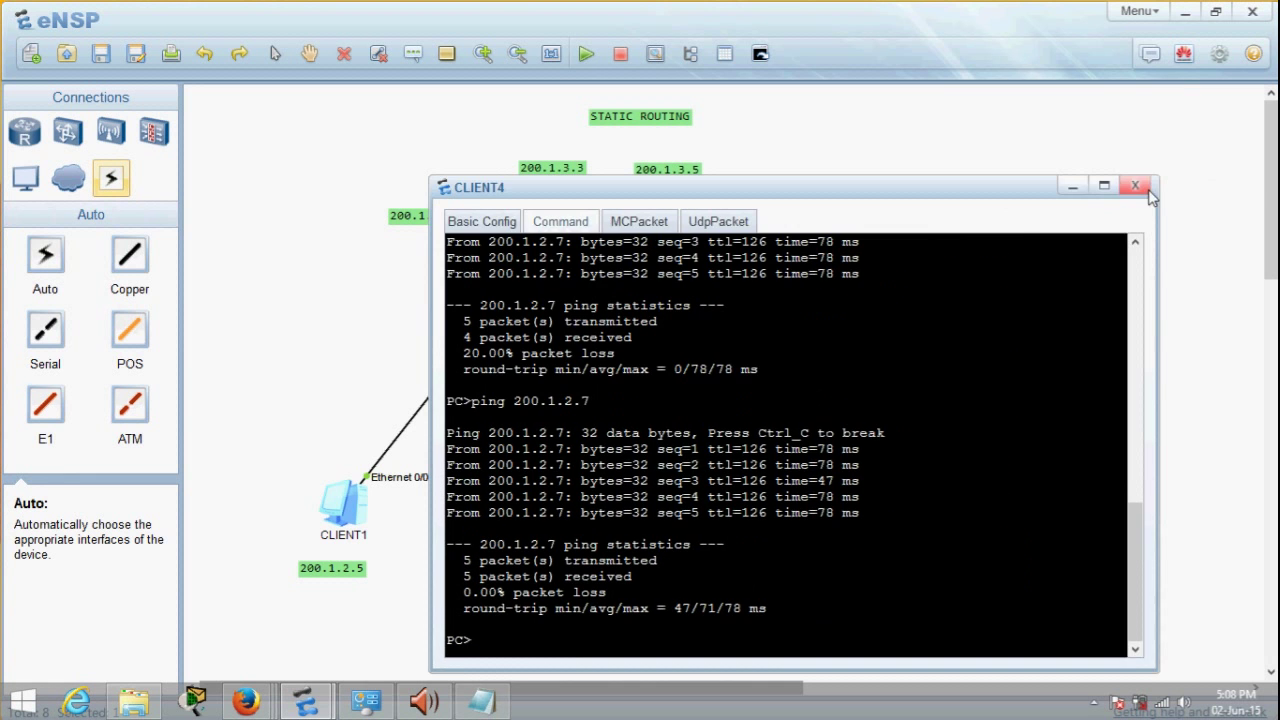
pyautogui.click(1140, 186)
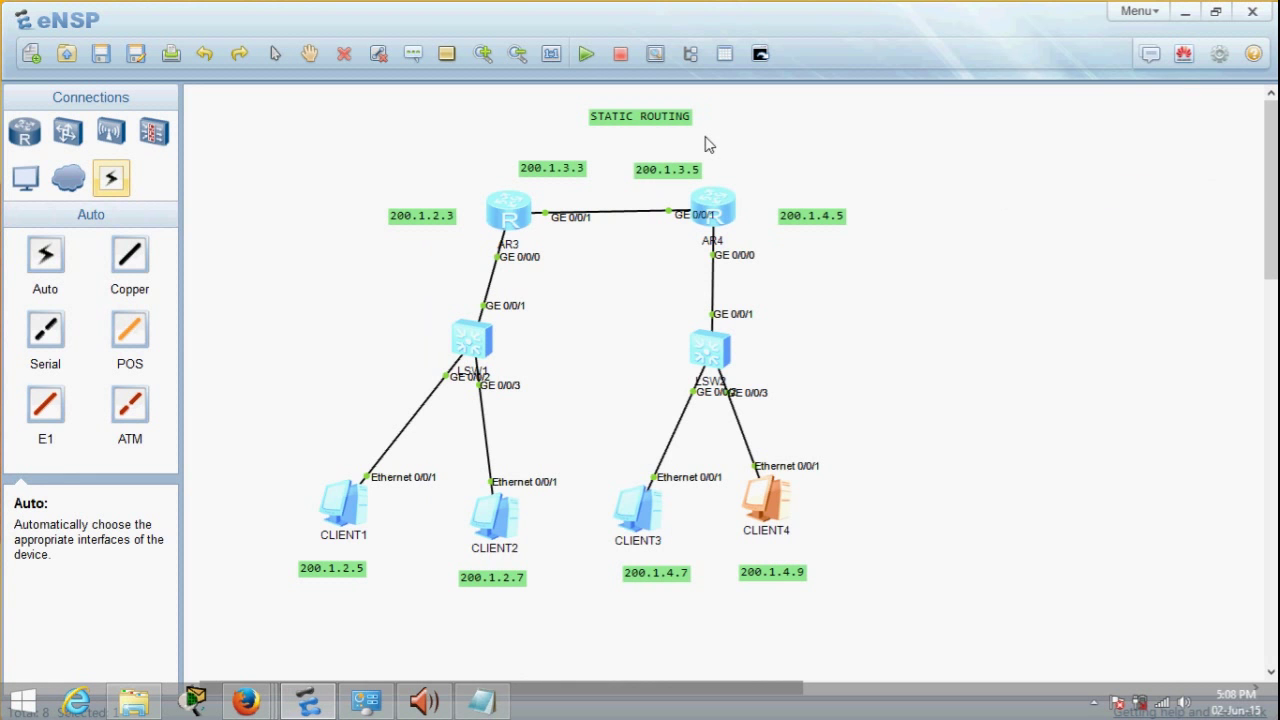